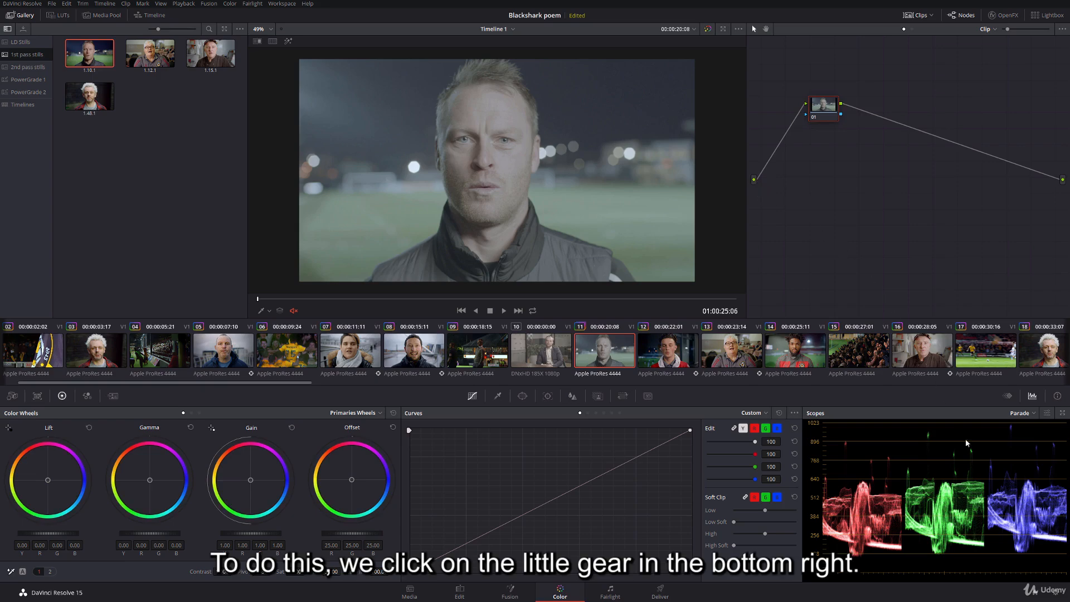
Step: Apply Arri Alexa LogC to Rec709 as the project's 3D Input Lookup Table, check it on clip 10 and return to clip 11
{"action": "left_click", "coordinate": [1058, 594]}
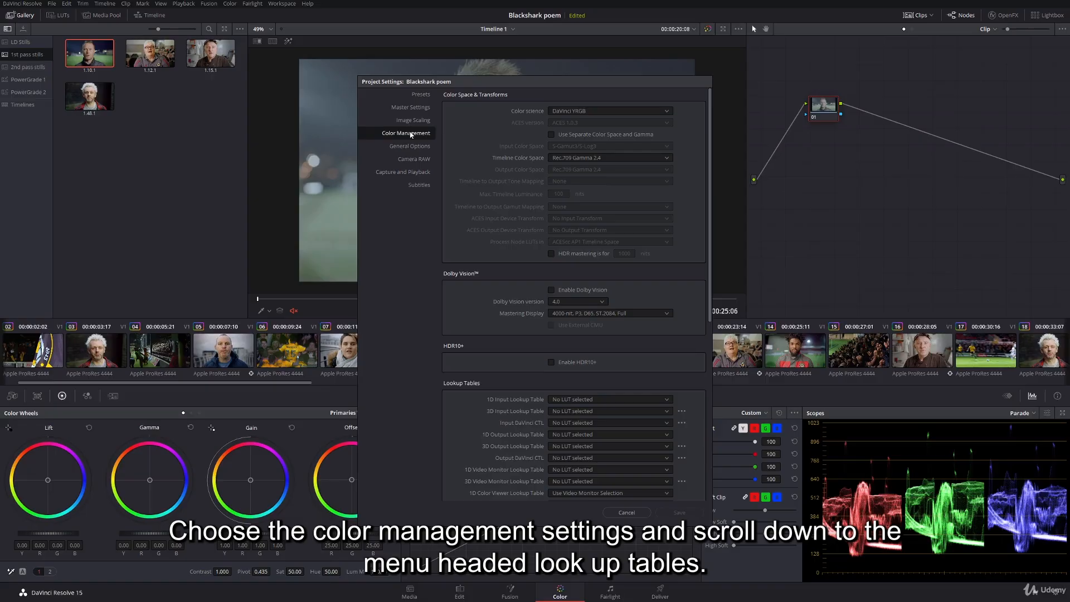
{"action": "scroll", "coordinate": [479, 165], "scroll_direction": "down", "scroll_amount": 6}
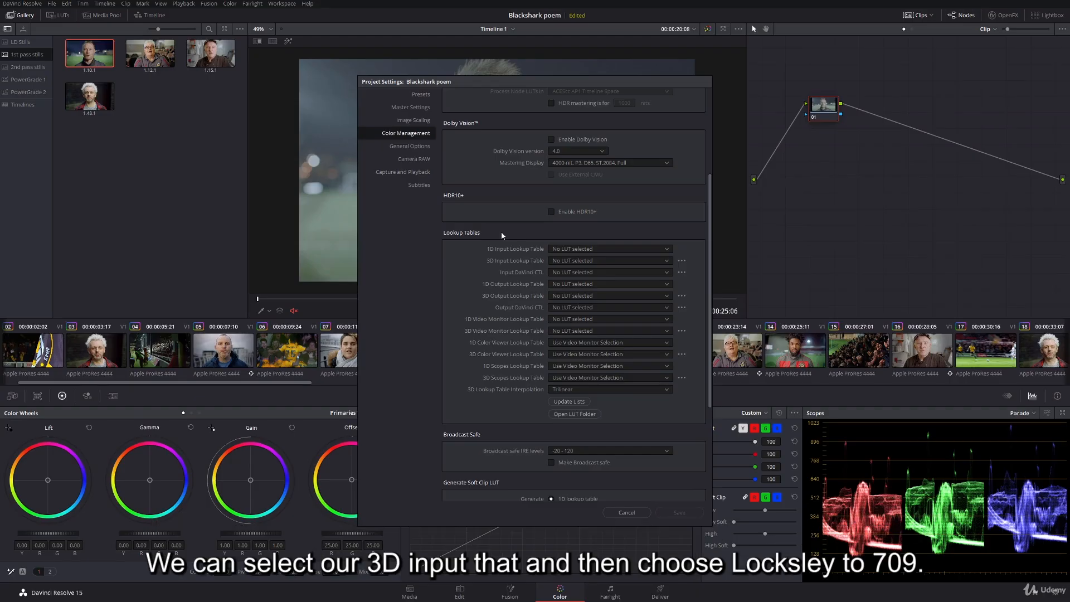
{"action": "left_click", "coordinate": [623, 258]}
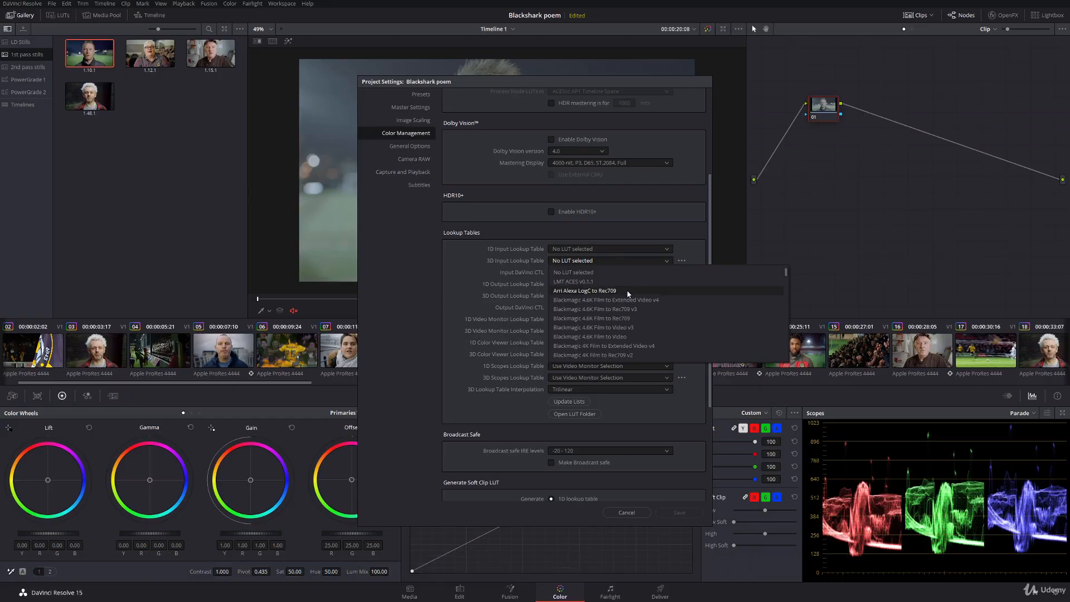
{"action": "left_click", "coordinate": [628, 291]}
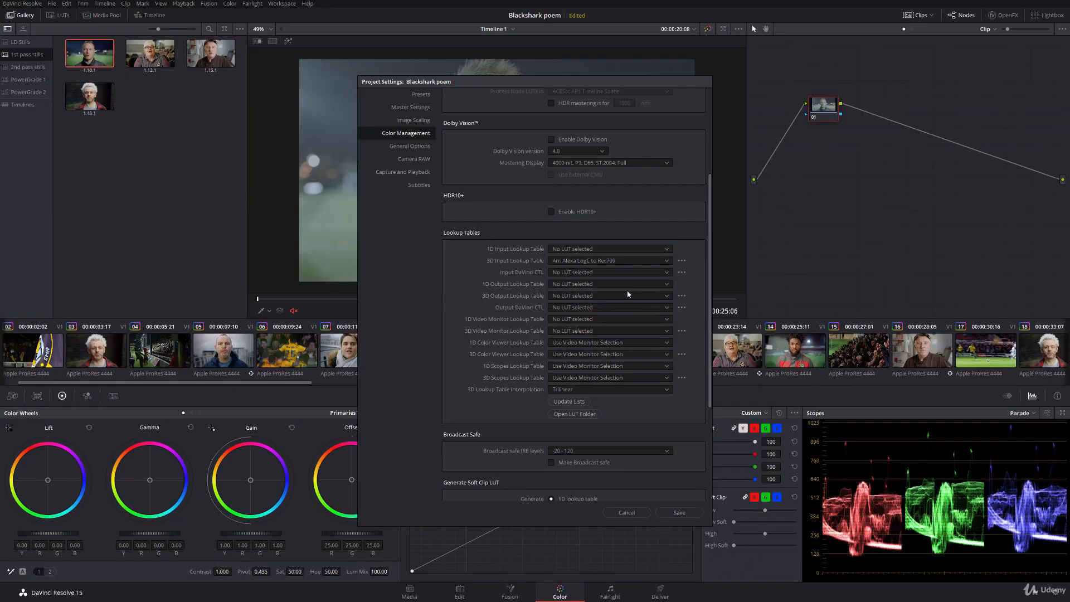
{"action": "left_click", "coordinate": [694, 516]}
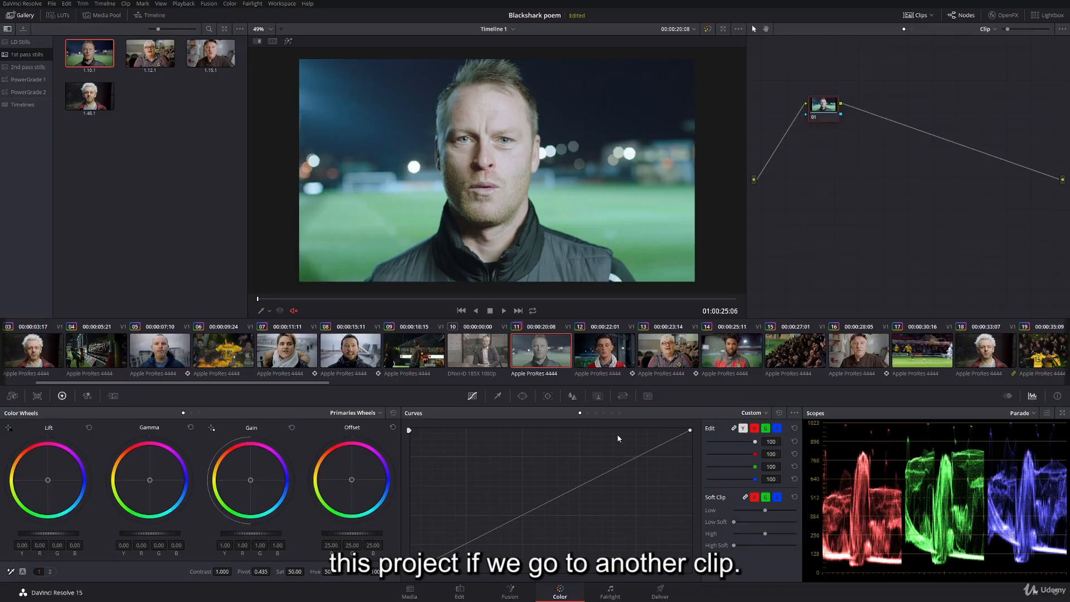
{"action": "left_click", "coordinate": [485, 356]}
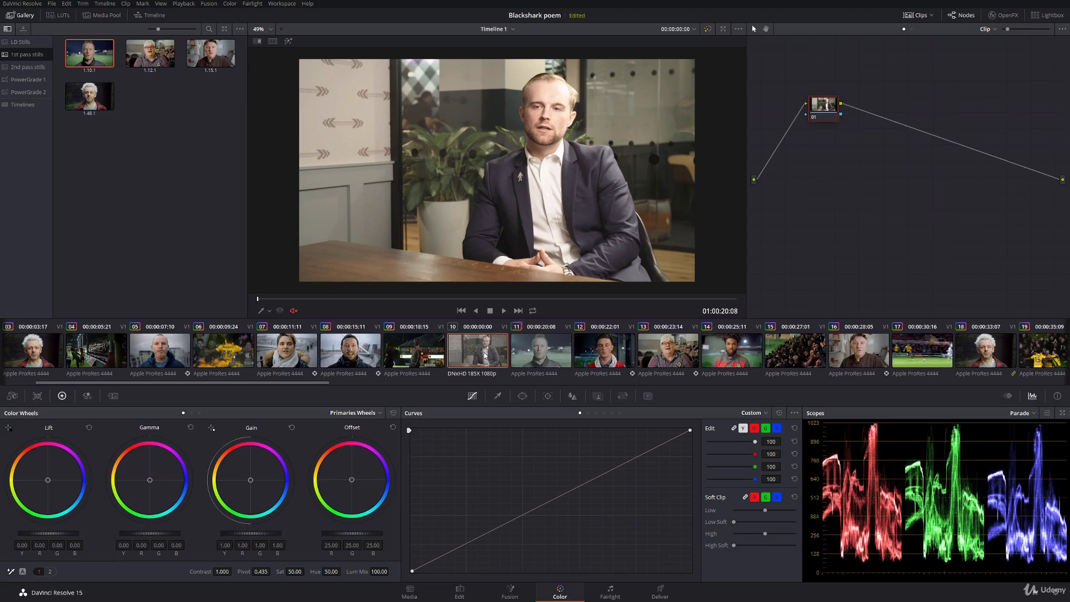
{"action": "left_click", "coordinate": [554, 348]}
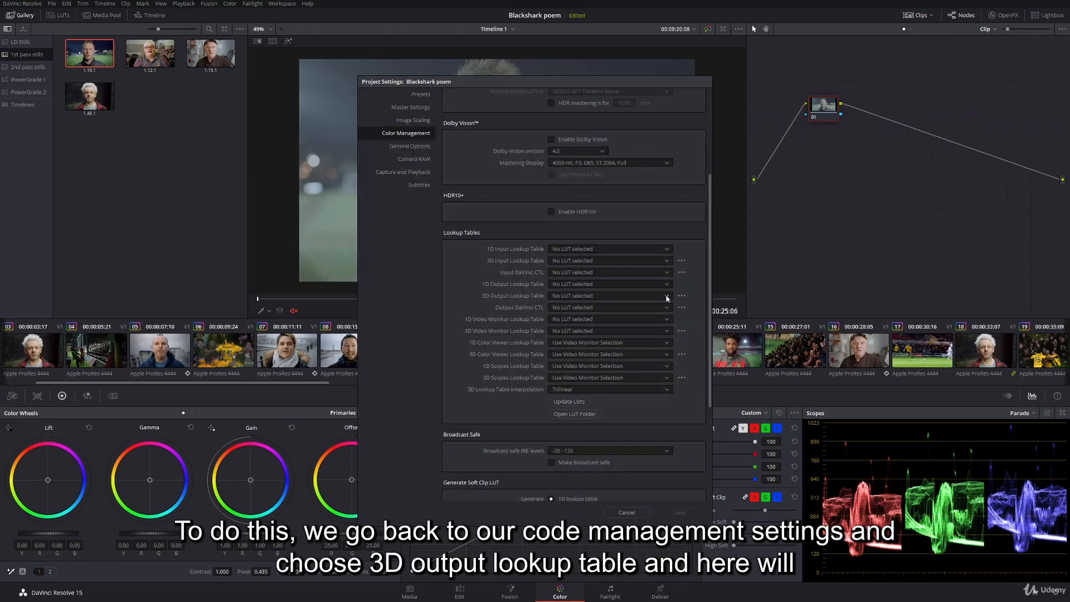
Step: Set the project's 3D Output Lookup Table to Arri Alexa LogC to Rec709 and save the color management settings
{"action": "left_click", "coordinate": [667, 297]}
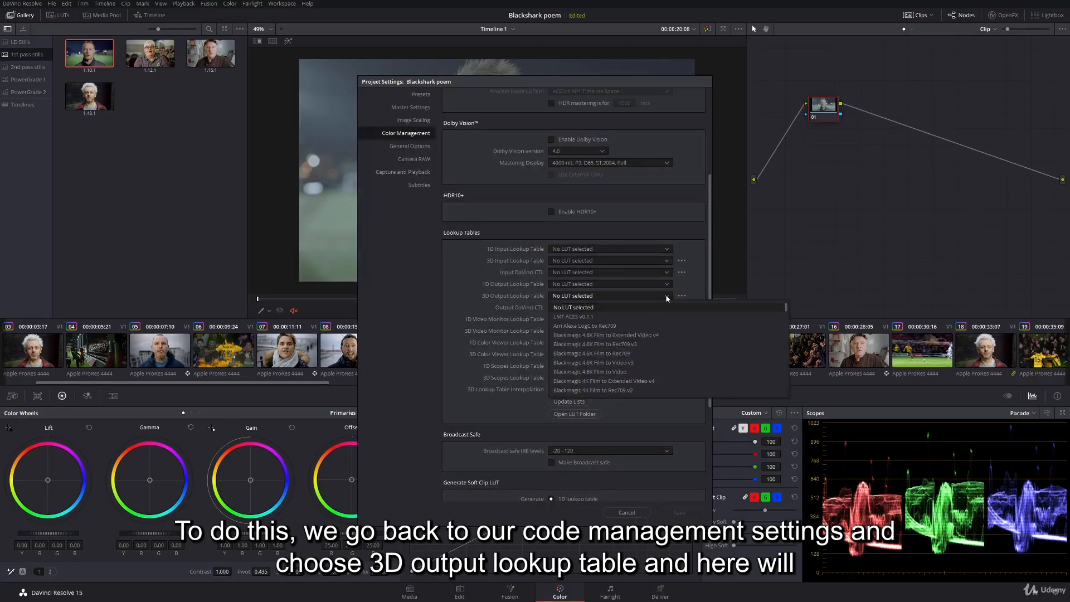
{"action": "left_click", "coordinate": [623, 328]}
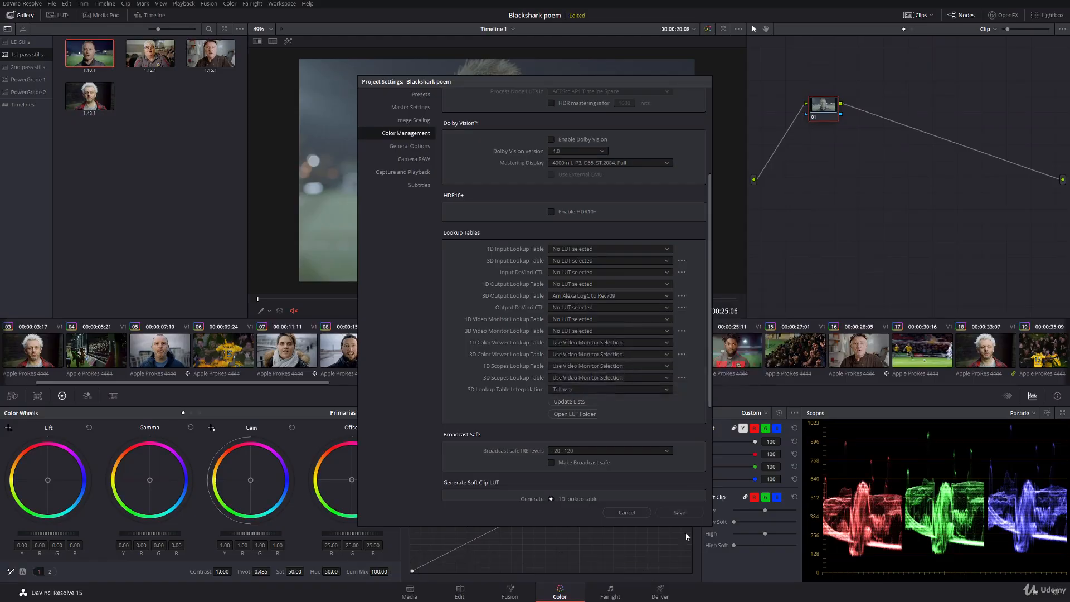
{"action": "left_click", "coordinate": [670, 516]}
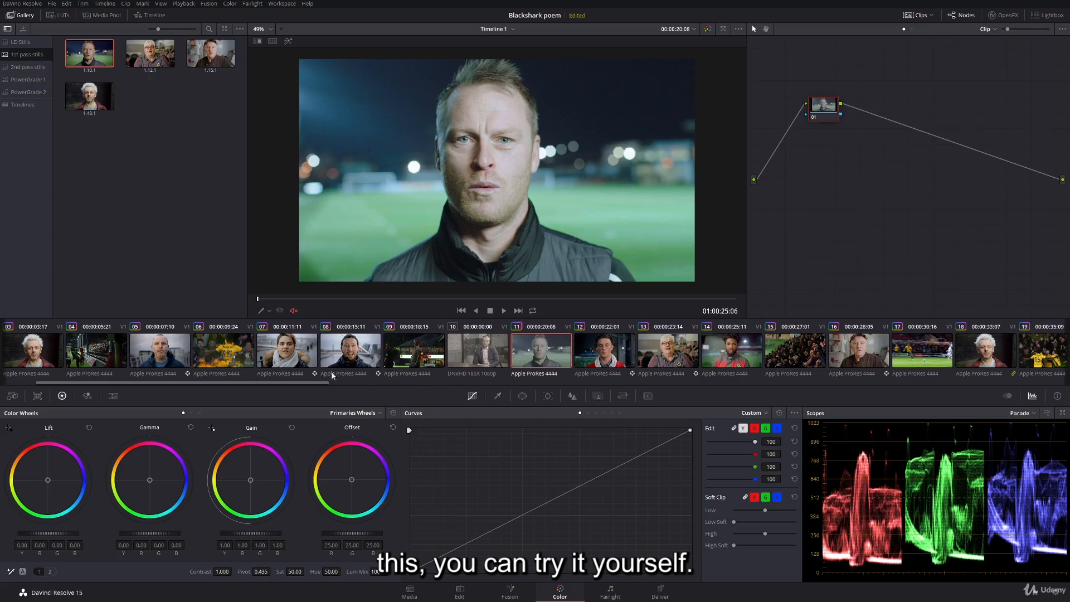
Step: Adjust clip 11's primary grade to Lift -0.01, Gamma -0.02 and Gain 1.09
{"action": "left_click_drag", "start_coordinate": [259, 534], "coordinate": [273, 533]}
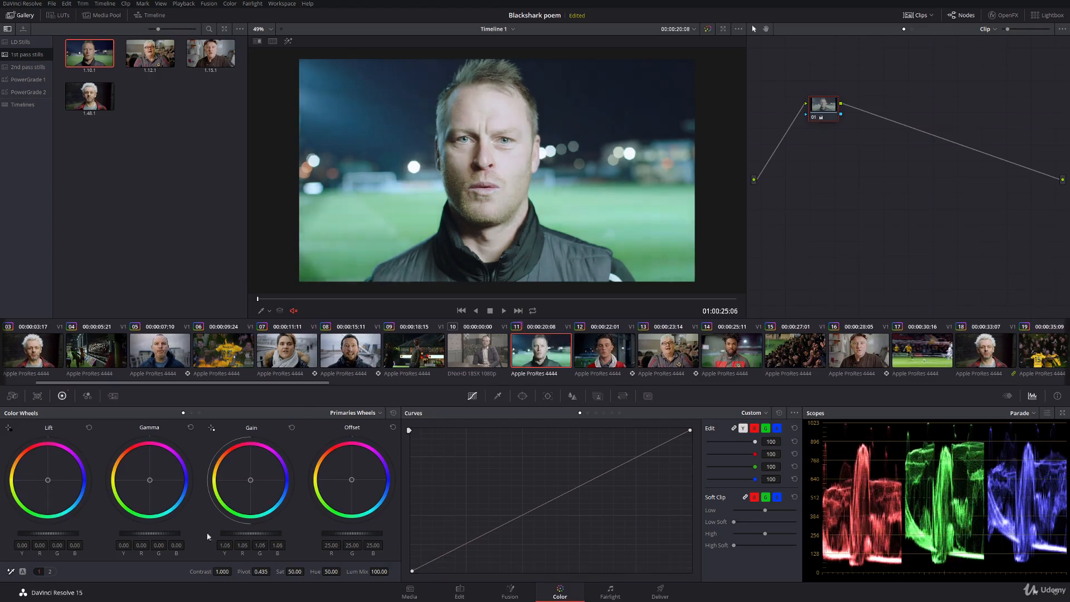
{"action": "left_click_drag", "start_coordinate": [71, 533], "coordinate": [62, 533]}
{"action": "left_click_drag", "start_coordinate": [149, 534], "coordinate": [146, 533]}
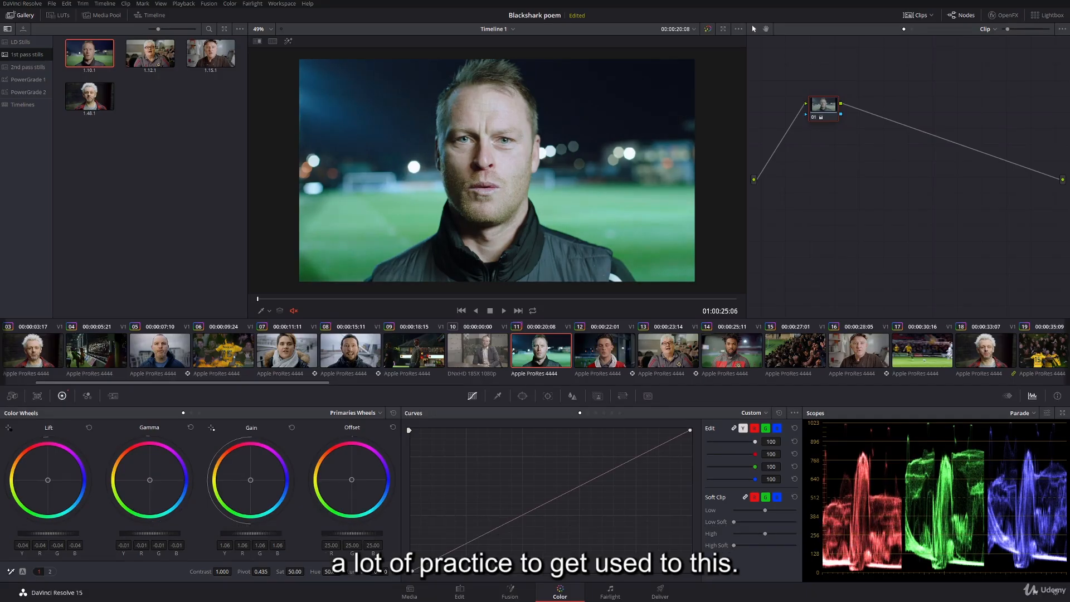
{"action": "mouse_move", "coordinate": [60, 533]}
{"action": "left_mouse_down"}
{"action": "mouse_move", "coordinate": [48, 533]}
{"action": "mouse_move", "coordinate": [68, 533]}
{"action": "left_mouse_up"}
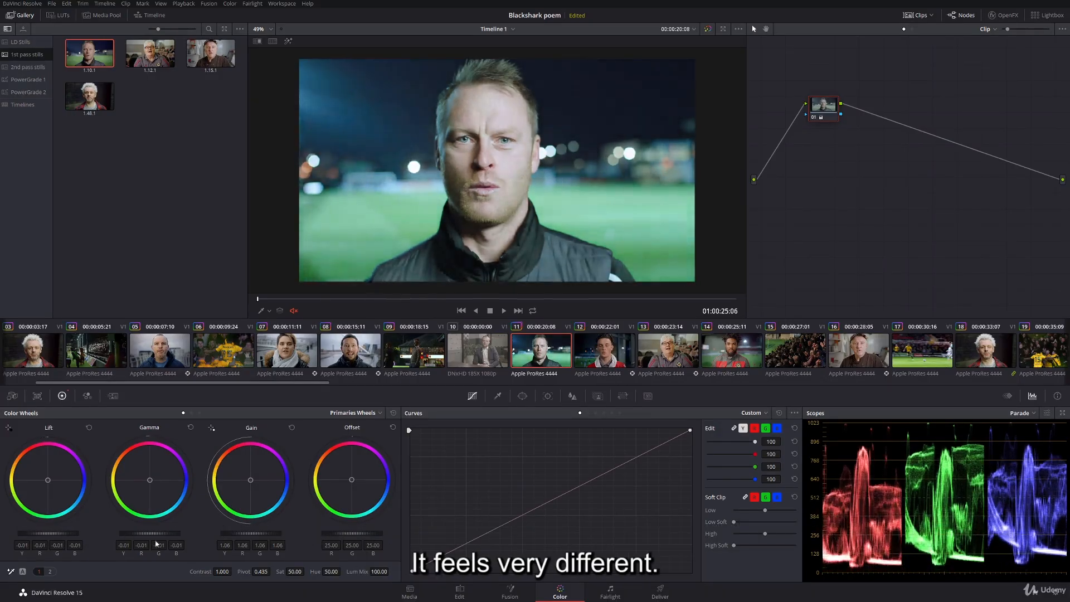
{"action": "left_click_drag", "start_coordinate": [241, 536], "coordinate": [249, 536]}
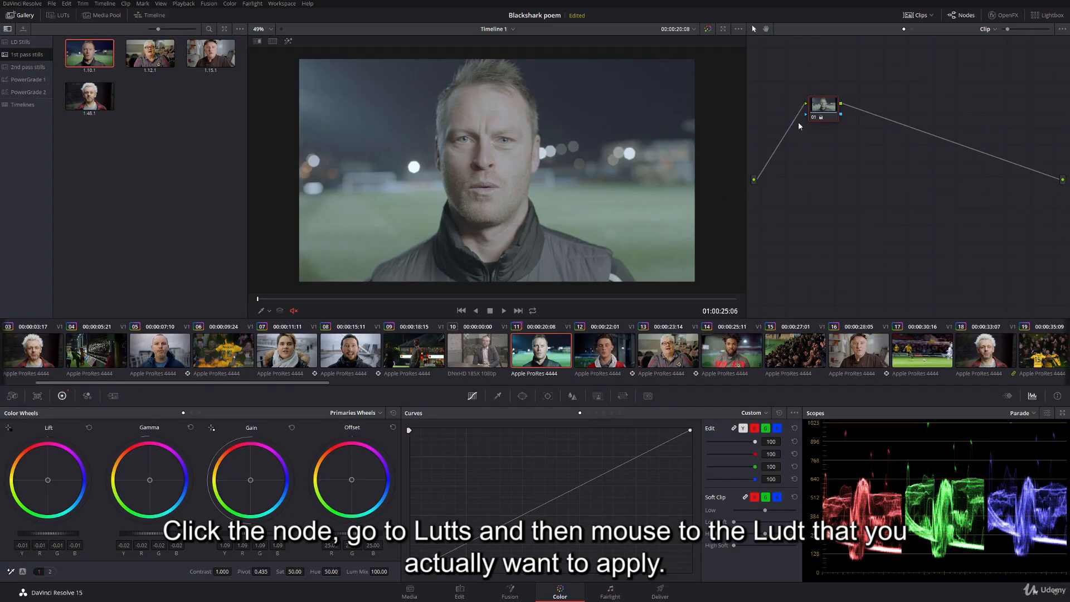
Step: Apply the Arri Alexa LogC to Rec709 3D LUT directly to clip 11's node 01
{"action": "right_click", "coordinate": [826, 110]}
{"action": "mouse_move", "coordinate": [895, 202]}
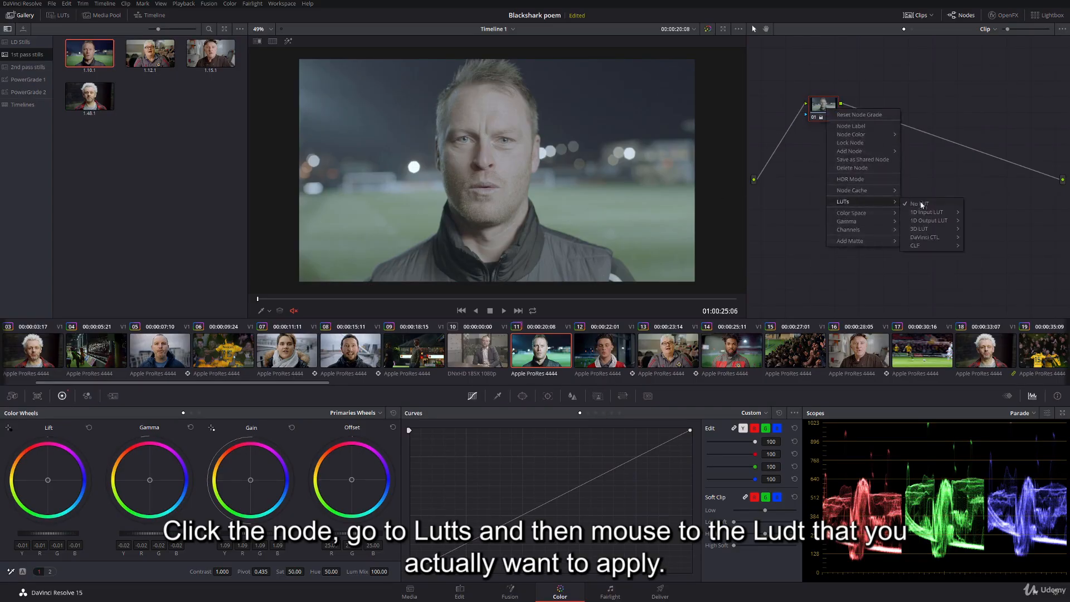
{"action": "mouse_move", "coordinate": [936, 225]}
{"action": "mouse_move", "coordinate": [1001, 240]}
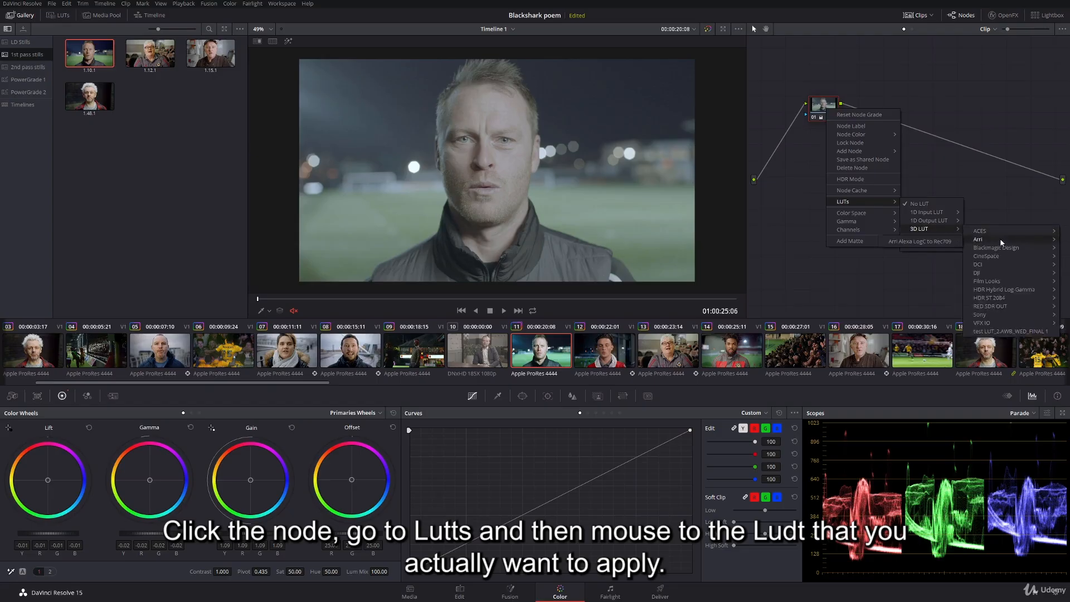
{"action": "left_click", "coordinate": [955, 248]}
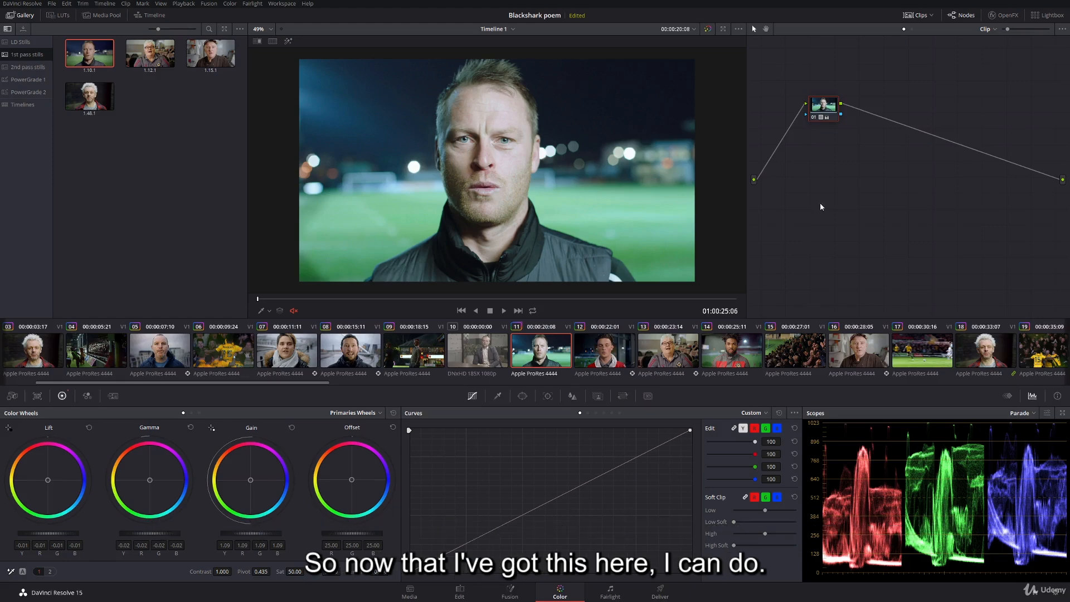
Step: Add a serial node after the LUT node and insert another new node before it in the chain
{"action": "left_click_drag", "start_coordinate": [824, 110], "coordinate": [834, 111]}
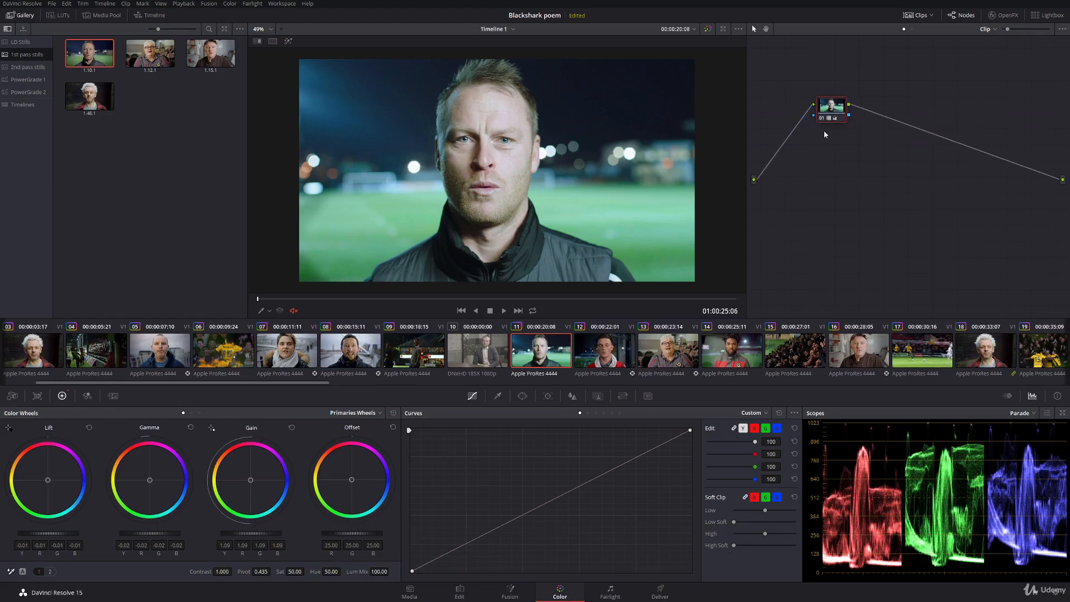
{"action": "key", "text": "alt+s"}
{"action": "right_click", "coordinate": [834, 203]}
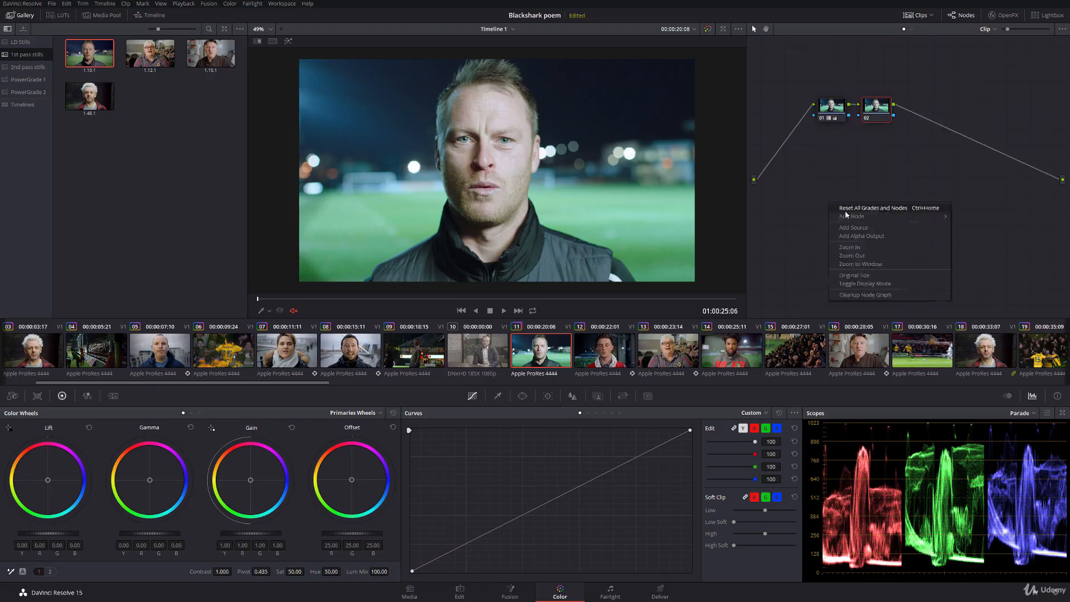
{"action": "left_click", "coordinate": [954, 226]}
{"action": "left_click_drag", "start_coordinate": [828, 205], "coordinate": [791, 114]}
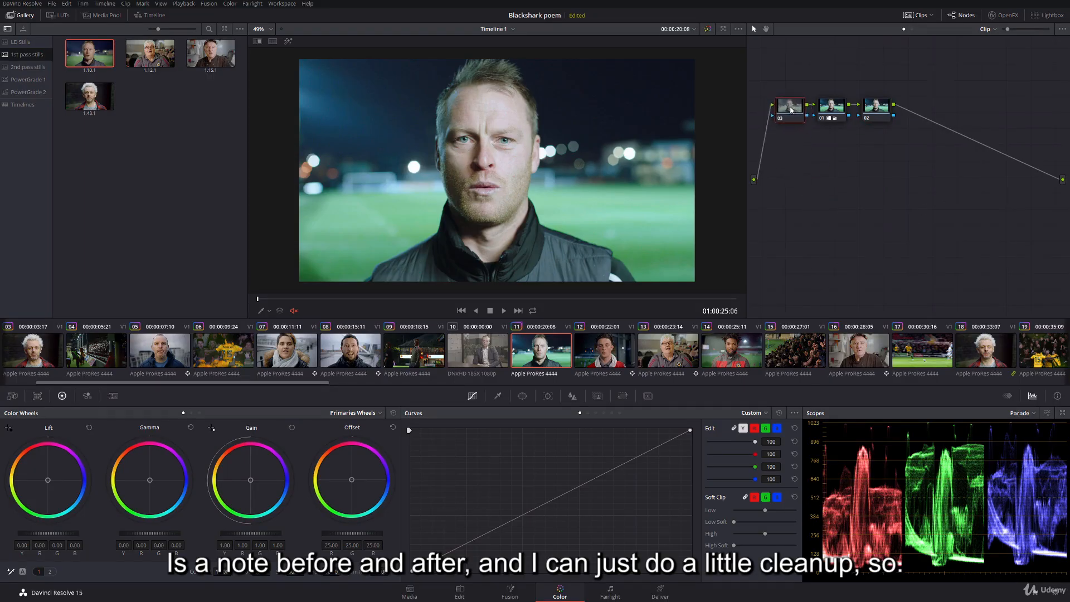
Step: On the node before the LUT, set Lift to -0.01, Gamma to 0.01 and Gain to 0.94
{"action": "left_click_drag", "start_coordinate": [68, 531], "coordinate": [62, 531]}
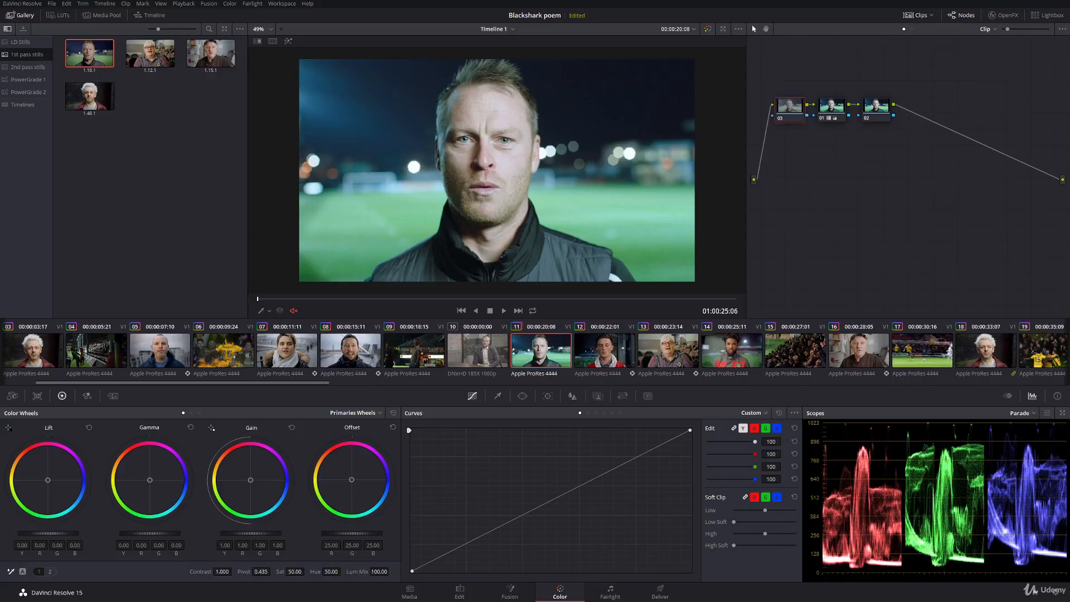
{"action": "left_click_drag", "start_coordinate": [257, 534], "coordinate": [244, 534]}
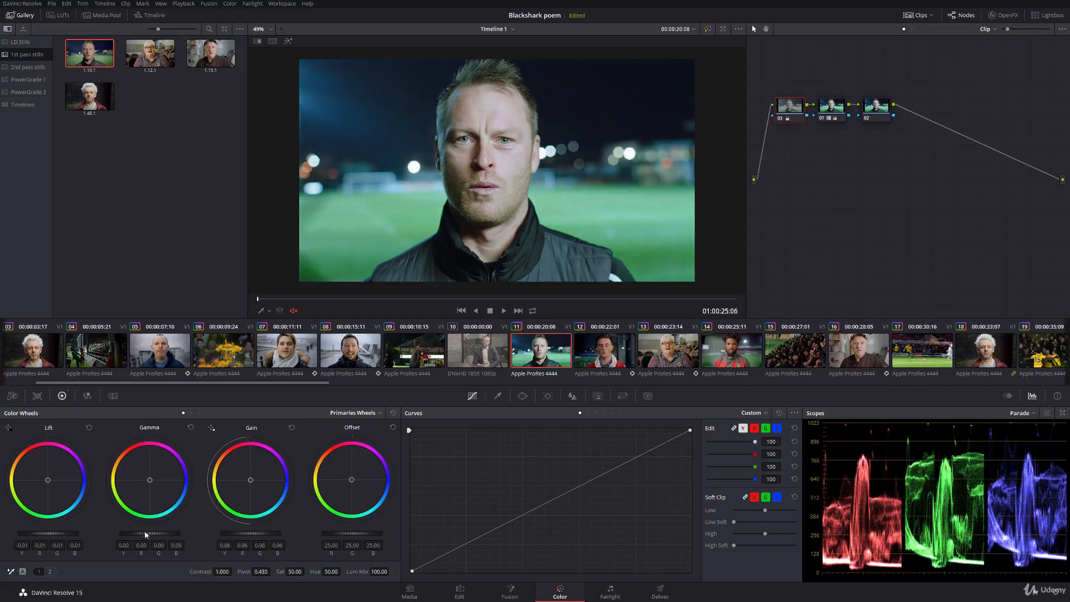
{"action": "left_click_drag", "start_coordinate": [145, 531], "coordinate": [148, 530]}
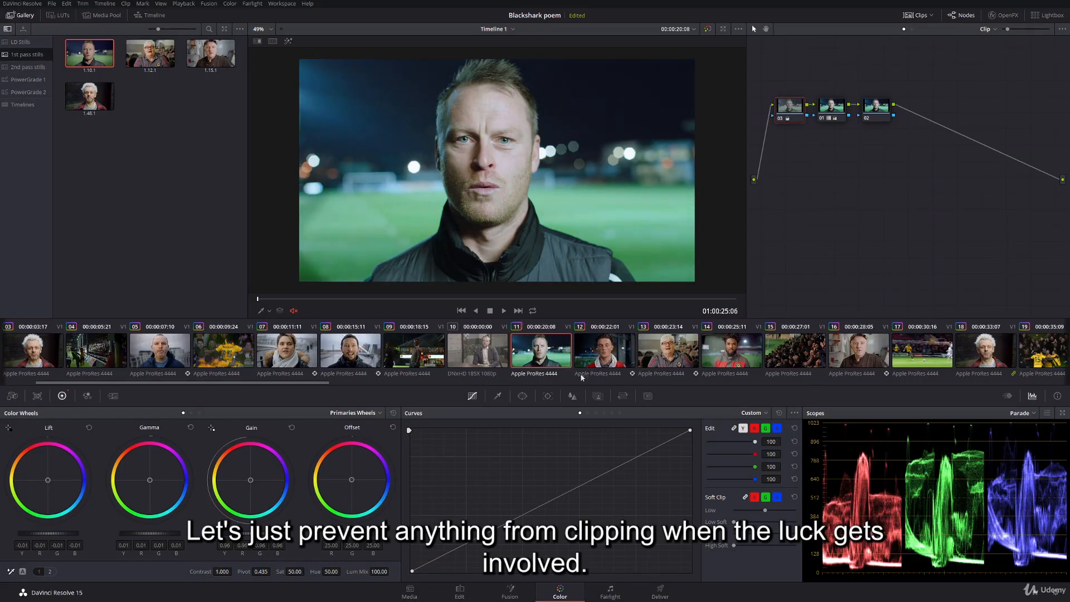
{"action": "mouse_move", "coordinate": [245, 534]}
{"action": "left_mouse_down"}
{"action": "mouse_move", "coordinate": [220, 533]}
{"action": "mouse_move", "coordinate": [241, 533]}
{"action": "left_mouse_up"}
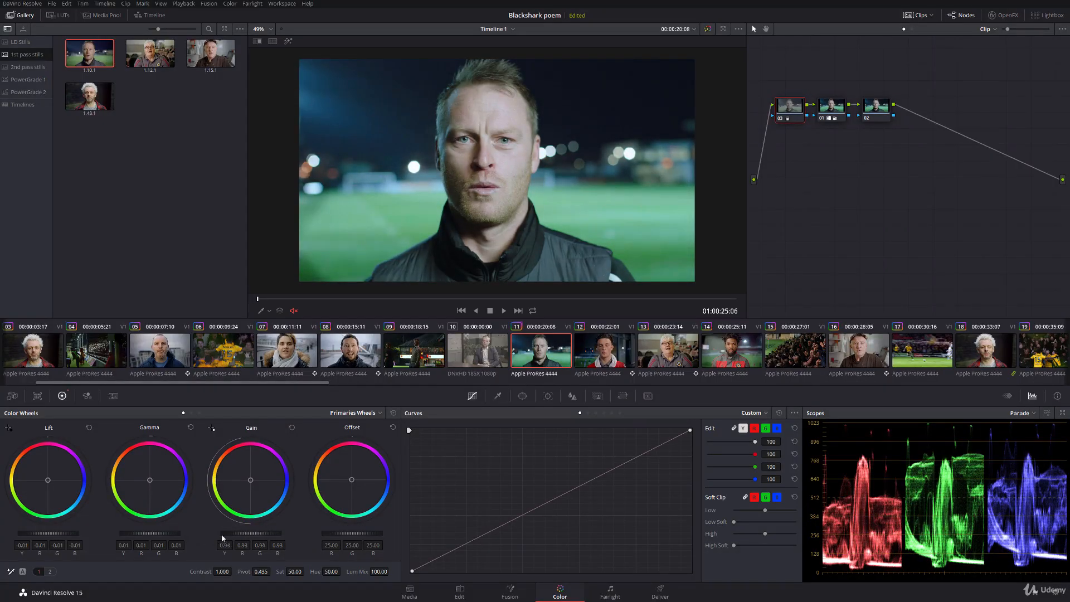
Step: Unlink the curve channels and roll off the highlights on the luma curve of the node before the LUT
{"action": "left_click", "coordinate": [734, 428]}
{"action": "left_click", "coordinate": [639, 458]}
{"action": "left_click_drag", "start_coordinate": [639, 458], "coordinate": [634, 459]}
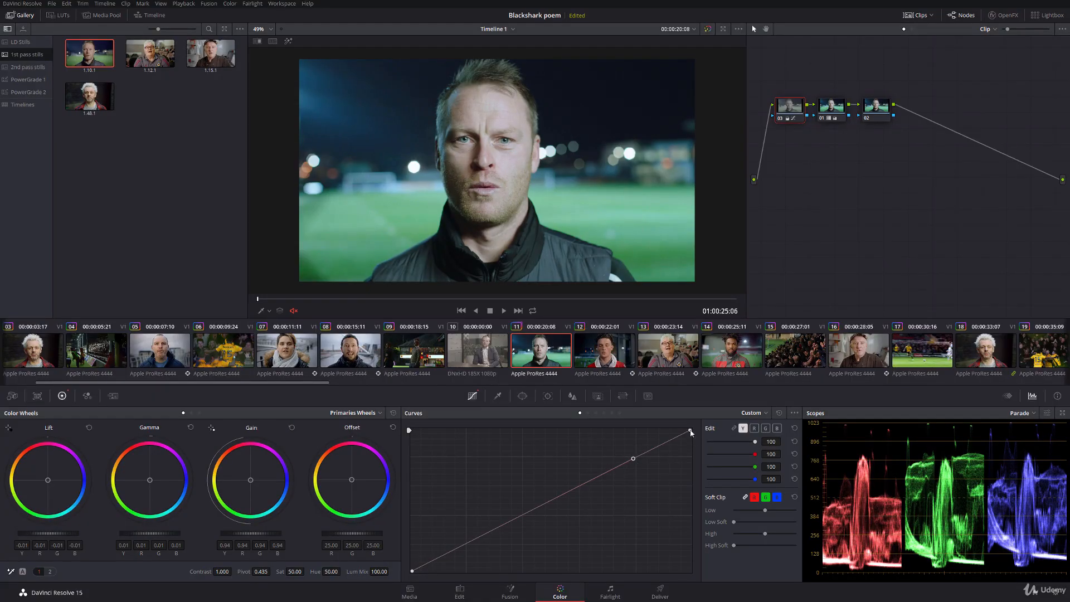
{"action": "left_click_drag", "start_coordinate": [690, 430], "coordinate": [604, 476]}
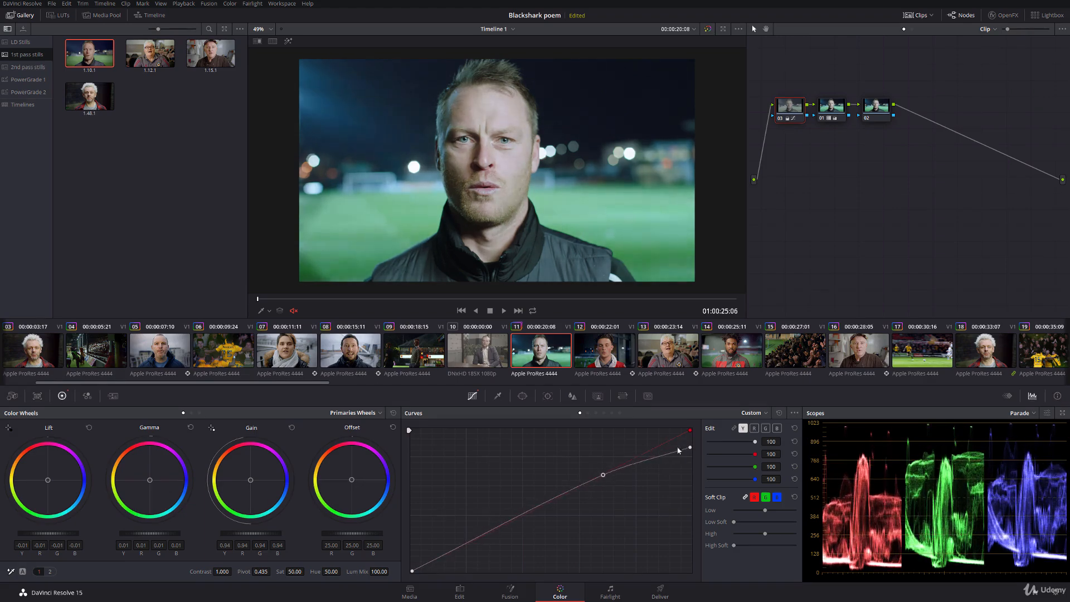
{"action": "left_click_drag", "start_coordinate": [690, 447], "coordinate": [690, 460]}
{"action": "left_click_drag", "start_coordinate": [604, 476], "coordinate": [603, 478]}
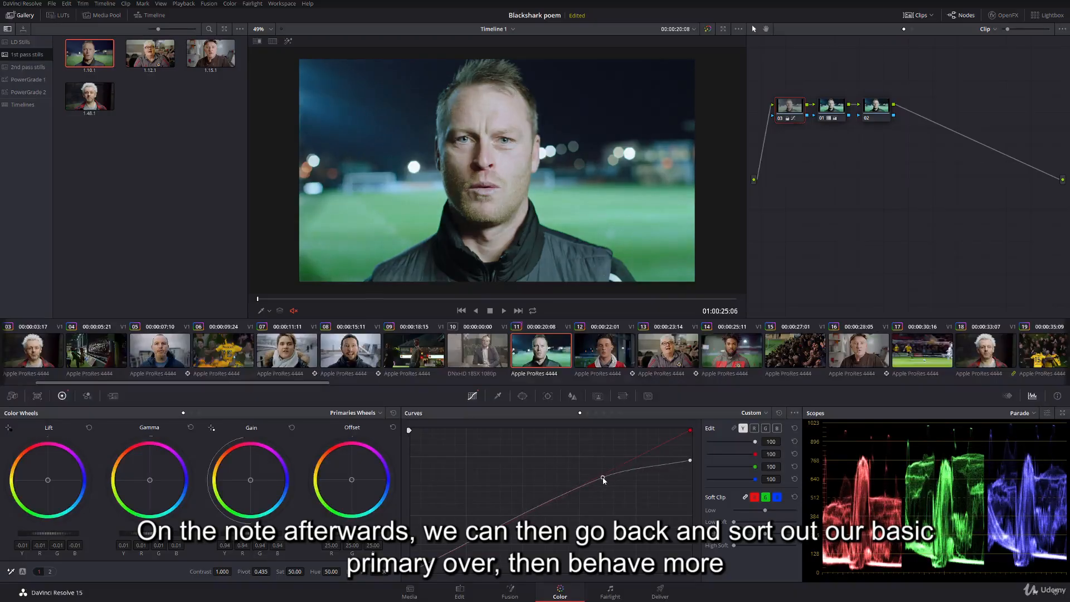
Step: On the node after the LUT, set Lift to -0.02, Gamma to 0.01 and Gain to 1.01
{"action": "left_click", "coordinate": [864, 122]}
{"action": "left_click_drag", "start_coordinate": [77, 536], "coordinate": [70, 536]}
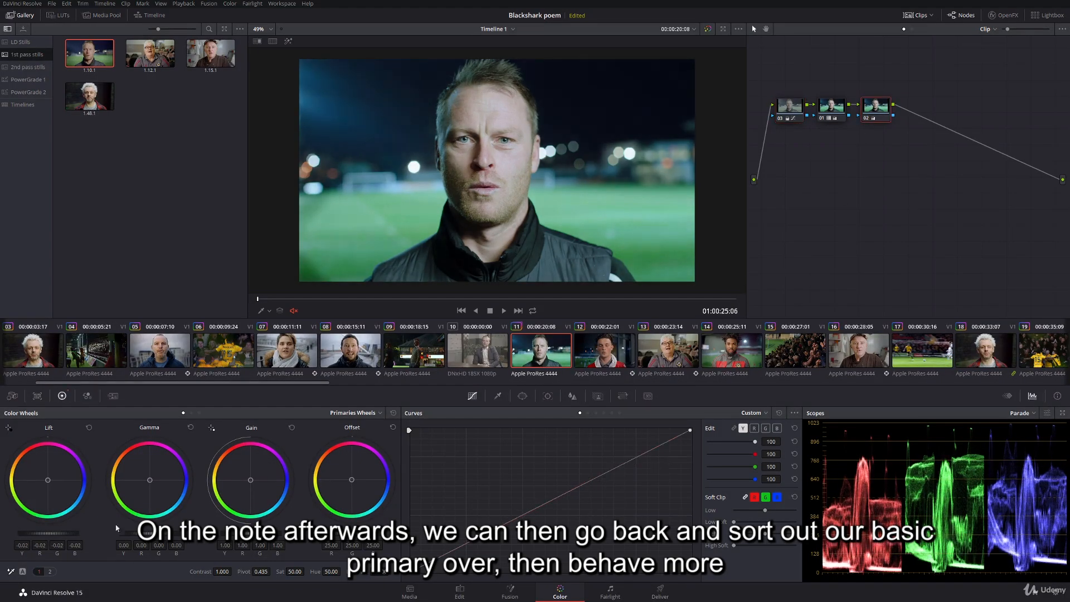
{"action": "left_click_drag", "start_coordinate": [250, 534], "coordinate": [253, 533]}
{"action": "left_click_drag", "start_coordinate": [146, 533], "coordinate": [152, 534]}
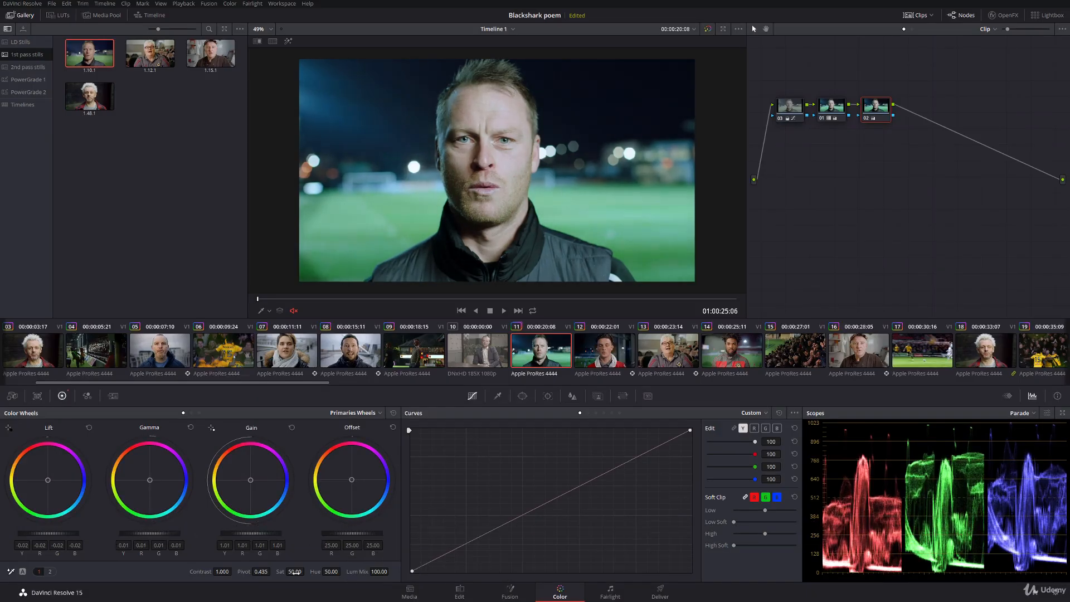
Step: On node 02, raise saturation to 56.80 and warm the color balance, with Gain at red 1.03, green 1.00 and blue 0.97
{"action": "left_click_drag", "start_coordinate": [288, 572], "coordinate": [307, 572]}
{"action": "left_click_drag", "start_coordinate": [151, 484], "coordinate": [149, 482]}
{"action": "left_click_drag", "start_coordinate": [251, 481], "coordinate": [249, 479]}
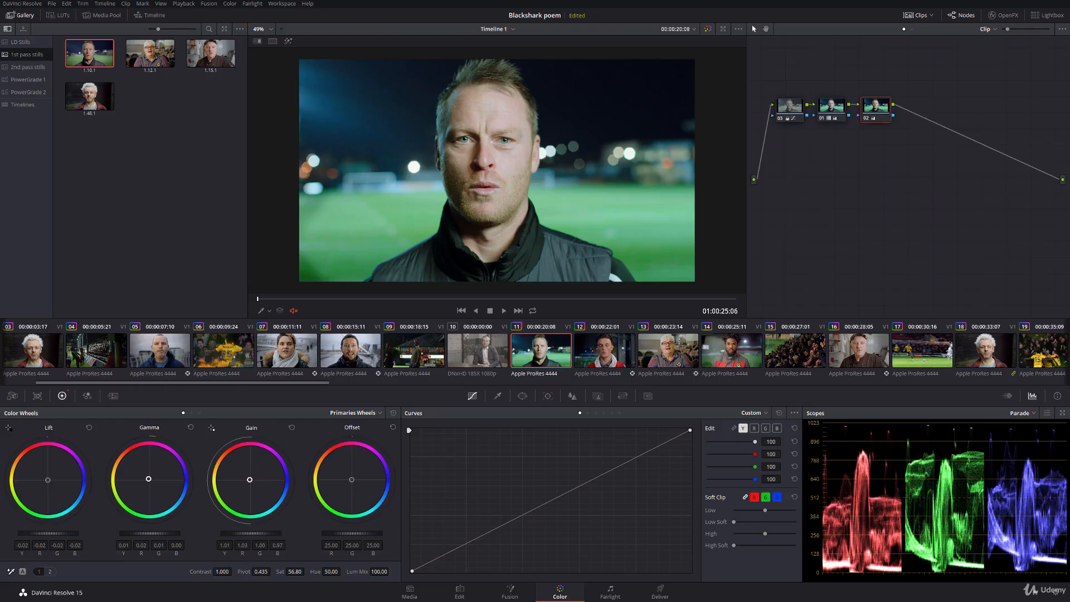
{"action": "left_click_drag", "start_coordinate": [49, 480], "coordinate": [48, 480]}
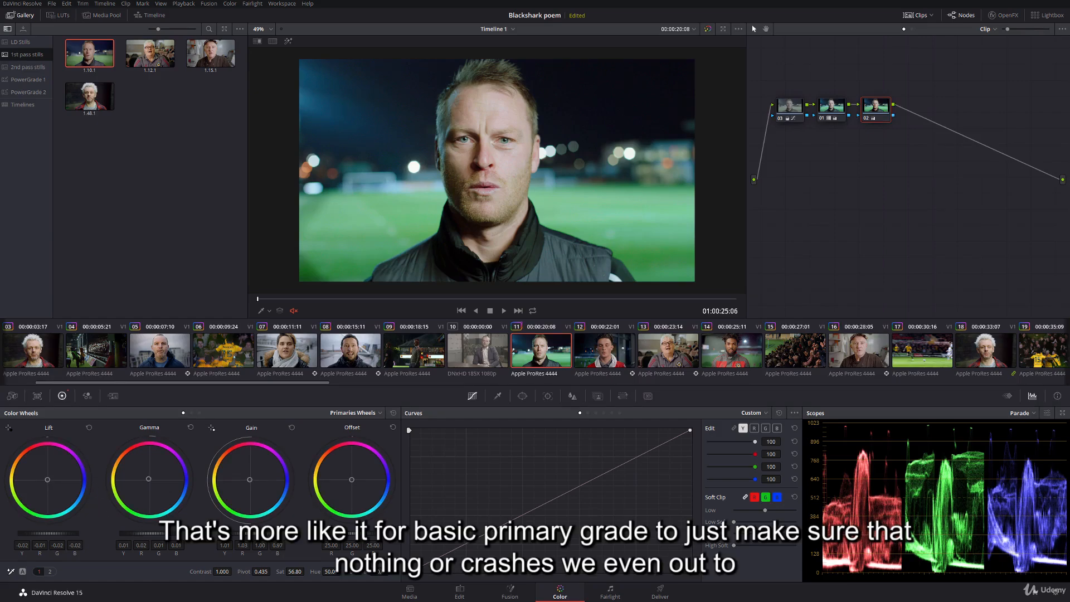
Step: Review the three nodes of clip 11 in order and reset all of its grades and nodes
{"action": "left_click", "coordinate": [793, 106]}
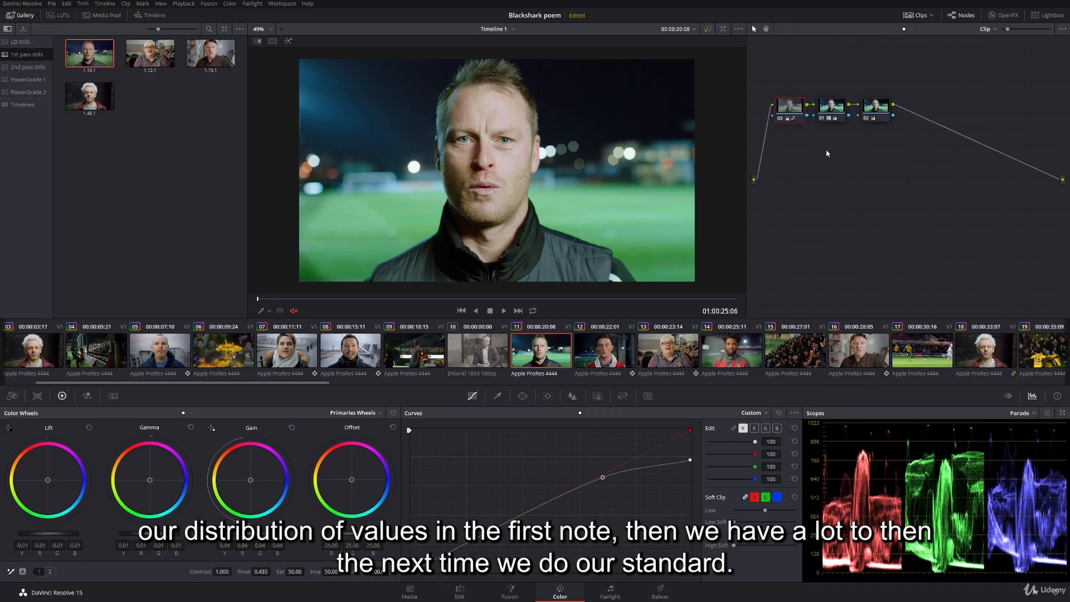
{"action": "left_click", "coordinate": [831, 107]}
{"action": "left_click", "coordinate": [875, 106]}
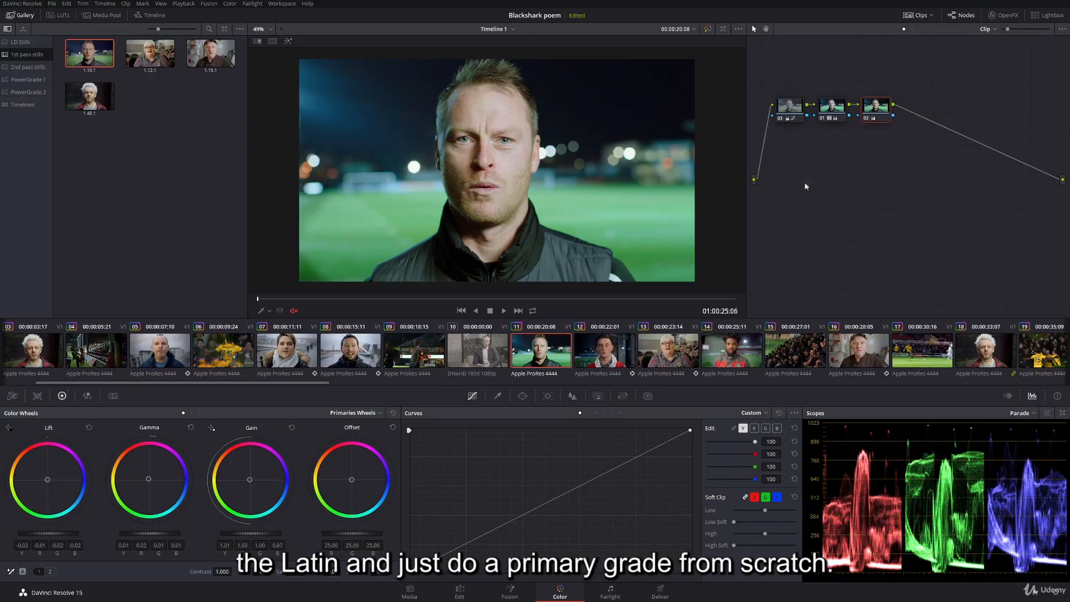
{"action": "key", "text": "ctrl+Home"}
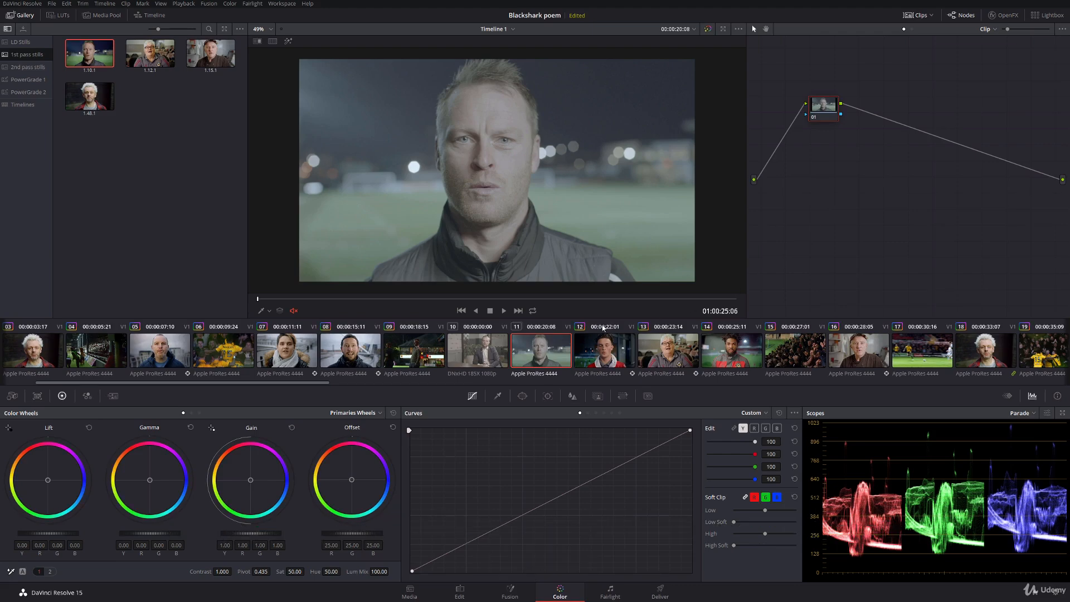
Step: Apply the Arri Alexa LogC to Rec709 3D LUT to clip 11 as a whole
{"action": "right_click", "coordinate": [538, 350]}
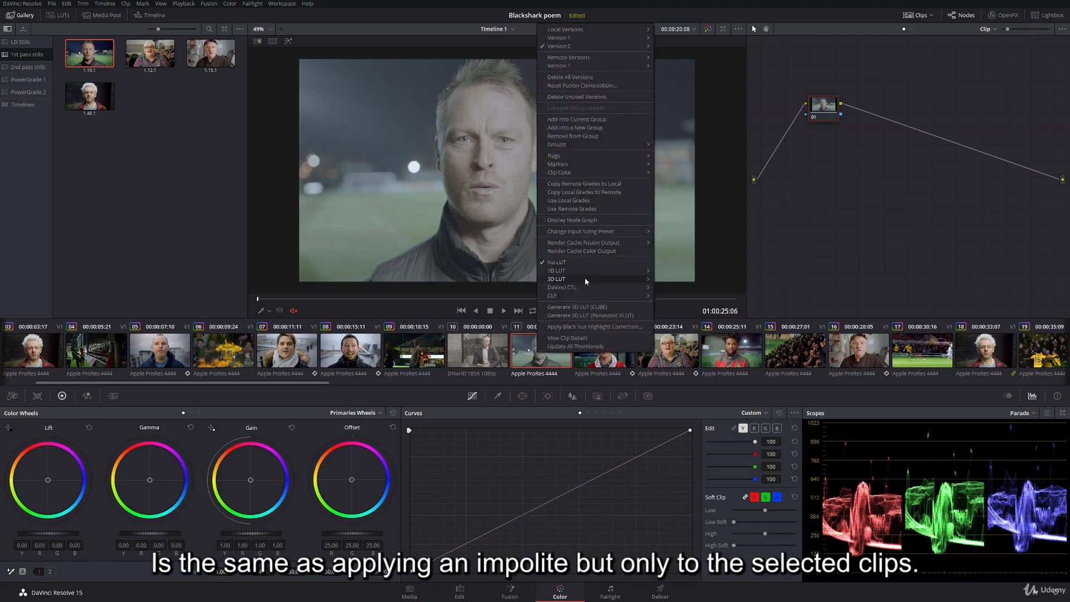
{"action": "mouse_move", "coordinate": [584, 278]}
{"action": "mouse_move", "coordinate": [701, 290]}
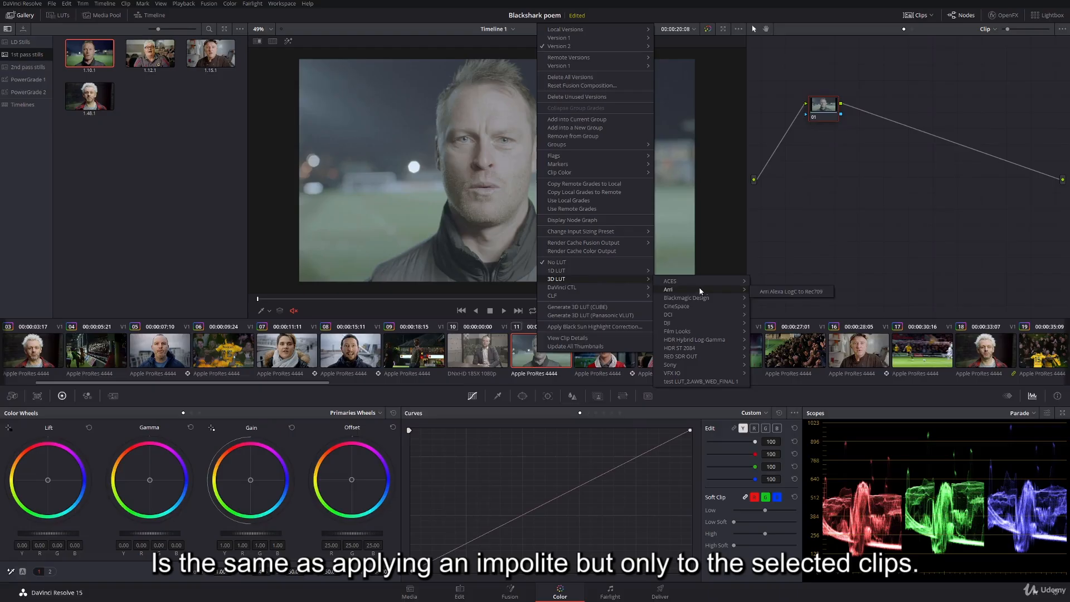
{"action": "left_click", "coordinate": [799, 292]}
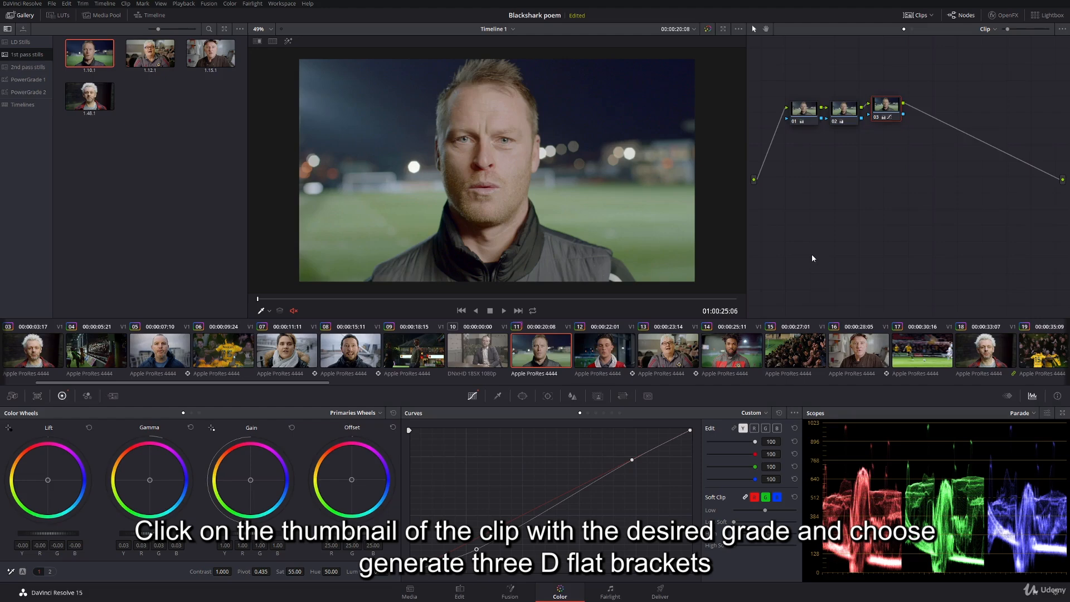
Step: Generate a CUBE 3D LUT from the grade of clip 11 and save it as Demo LUT in the LUTS folder
{"action": "right_click", "coordinate": [530, 345]}
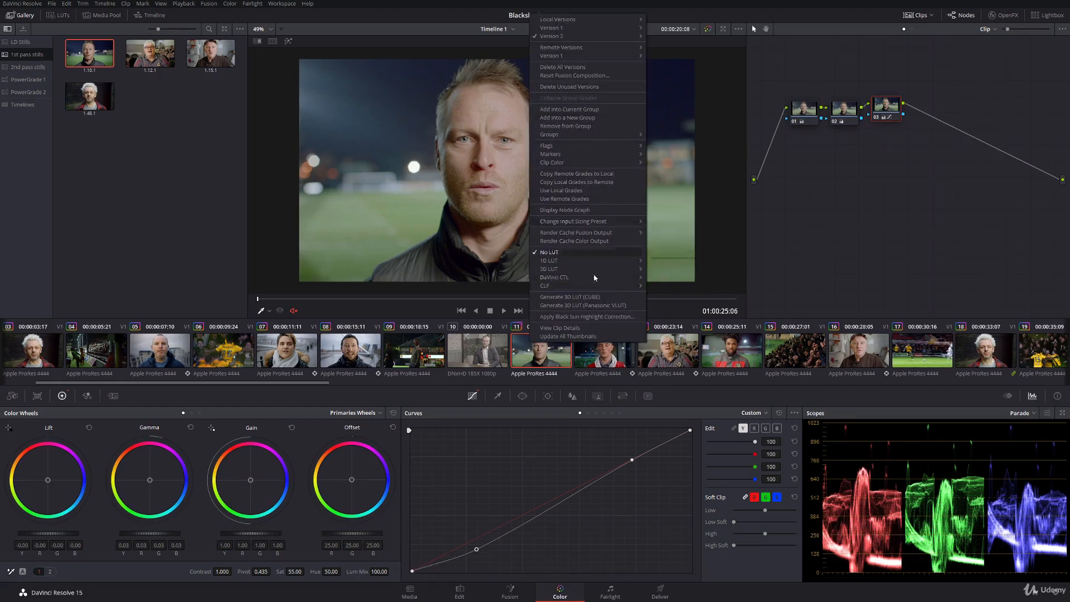
{"action": "left_click", "coordinate": [618, 299]}
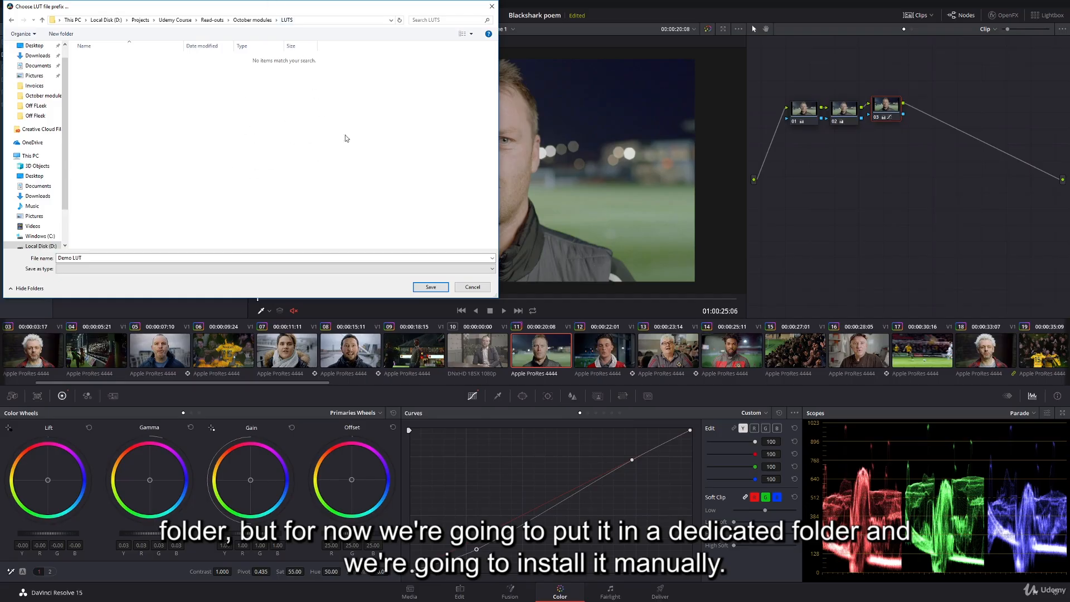
{"action": "left_click", "coordinate": [432, 287]}
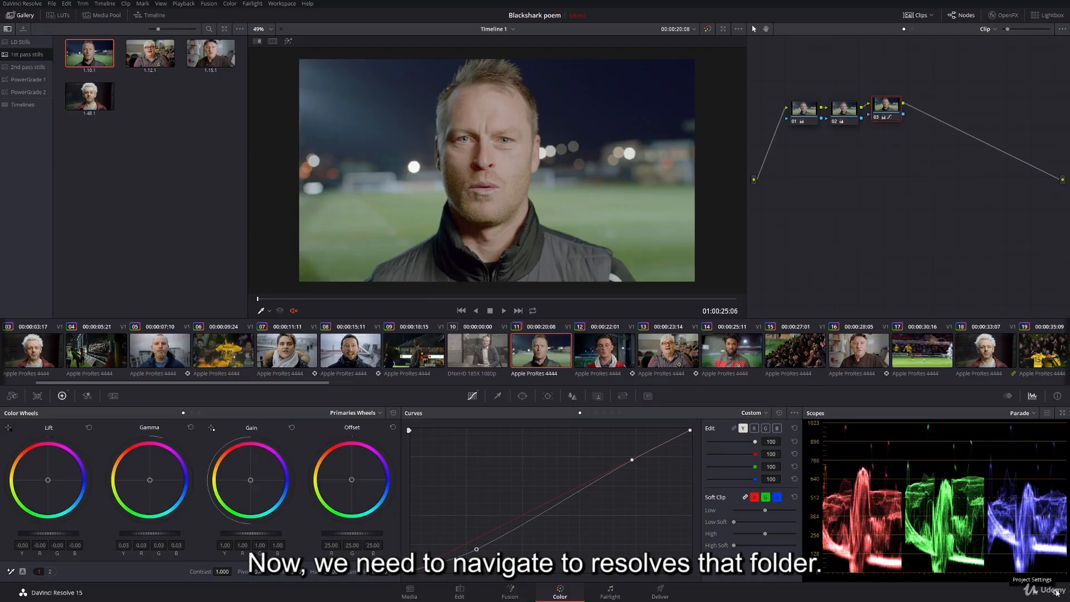
Step: From the project's Color Management settings, open the LUT folder, create a Demo LUTS subfolder and place the exported Demo LUT file in it
{"action": "left_click", "coordinate": [1055, 592]}
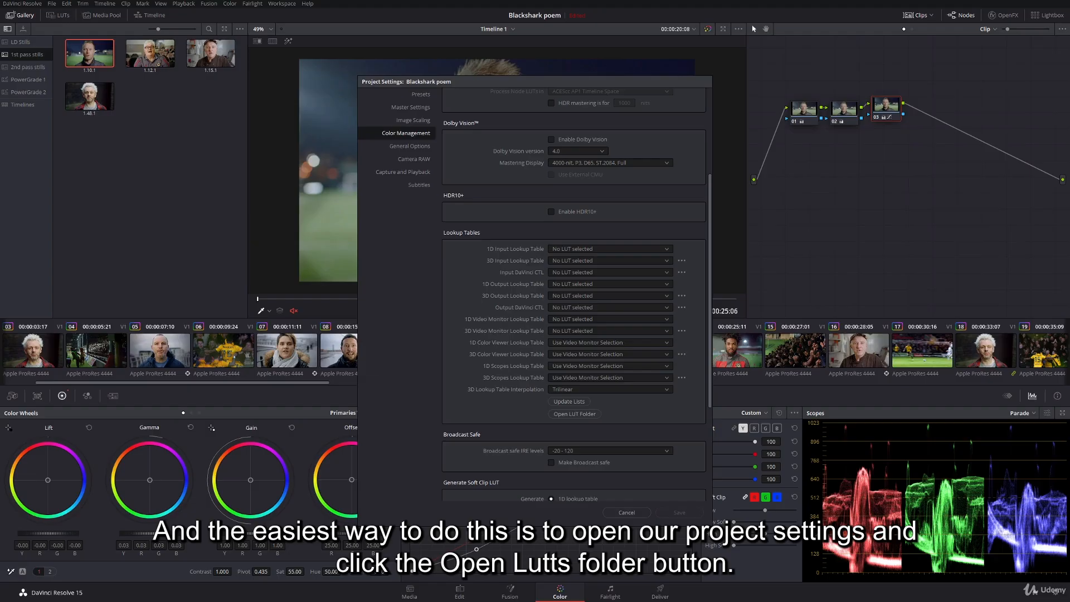
{"action": "left_click", "coordinate": [589, 415]}
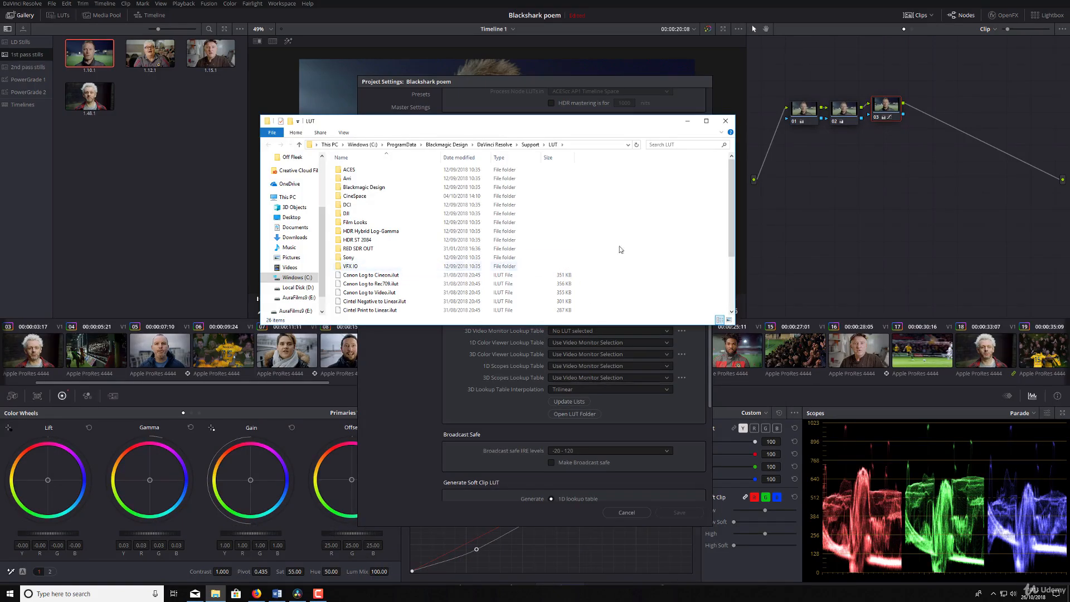
{"action": "right_click", "coordinate": [649, 241]}
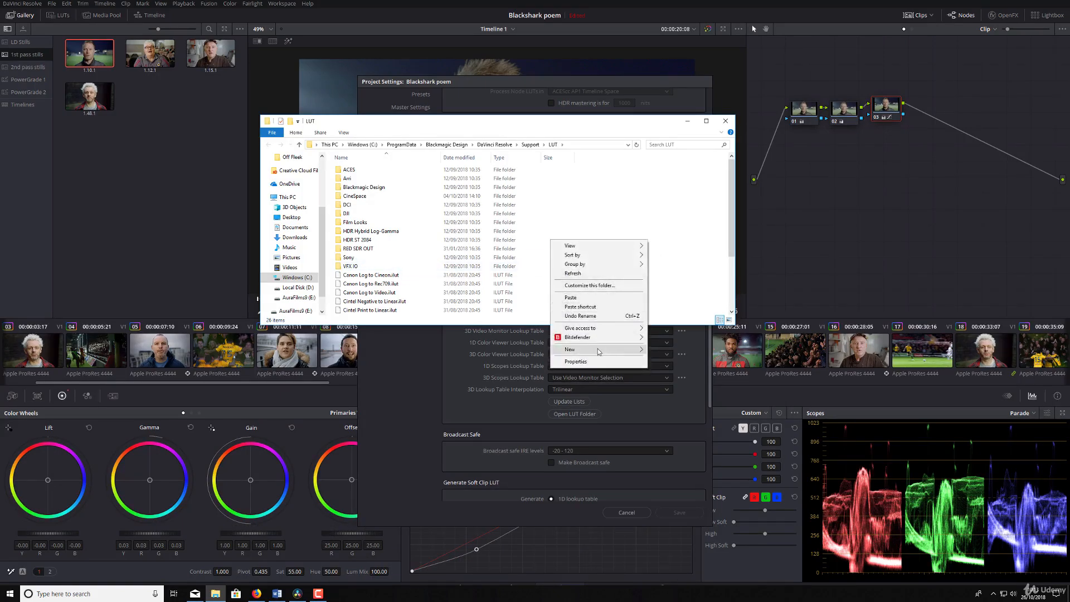
{"action": "mouse_move", "coordinate": [613, 349]}
{"action": "left_click", "coordinate": [664, 350]}
{"action": "type", "text": "De"}
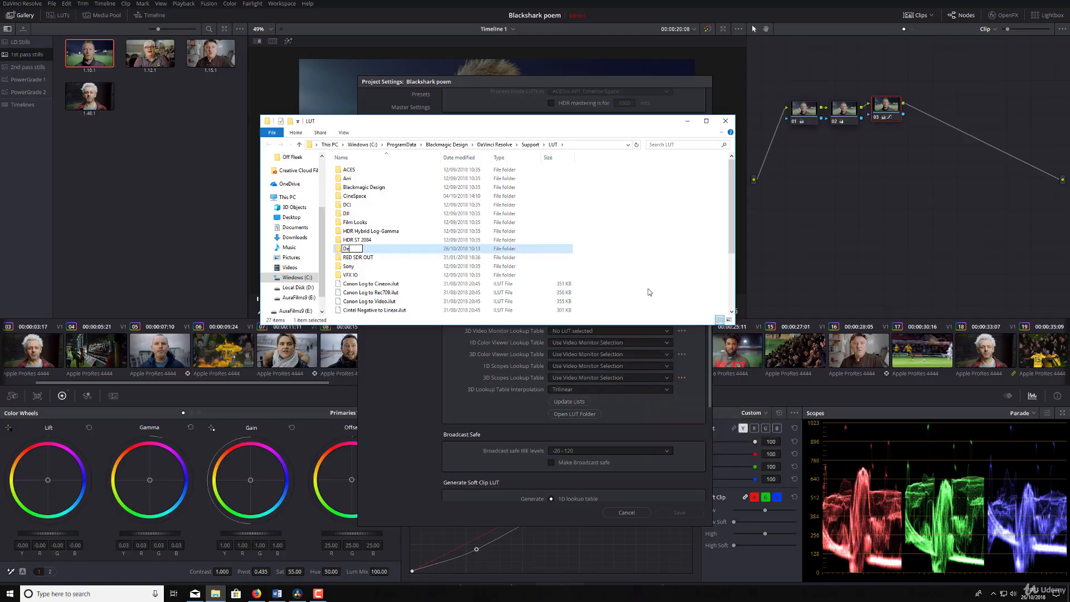
{"action": "type", "text": "mo LUTS"}
{"action": "key", "text": "Return"}
{"action": "double_click", "coordinate": [386, 215]}
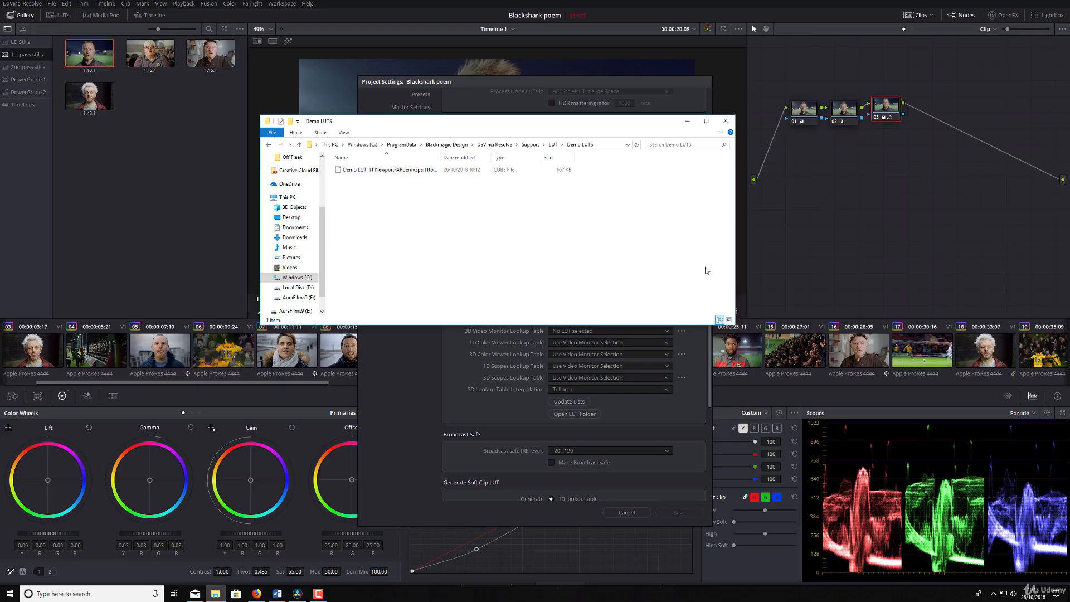
Step: Close the LUT folder, update the project's lookup table lists and leave the project settings
{"action": "left_click", "coordinate": [725, 121]}
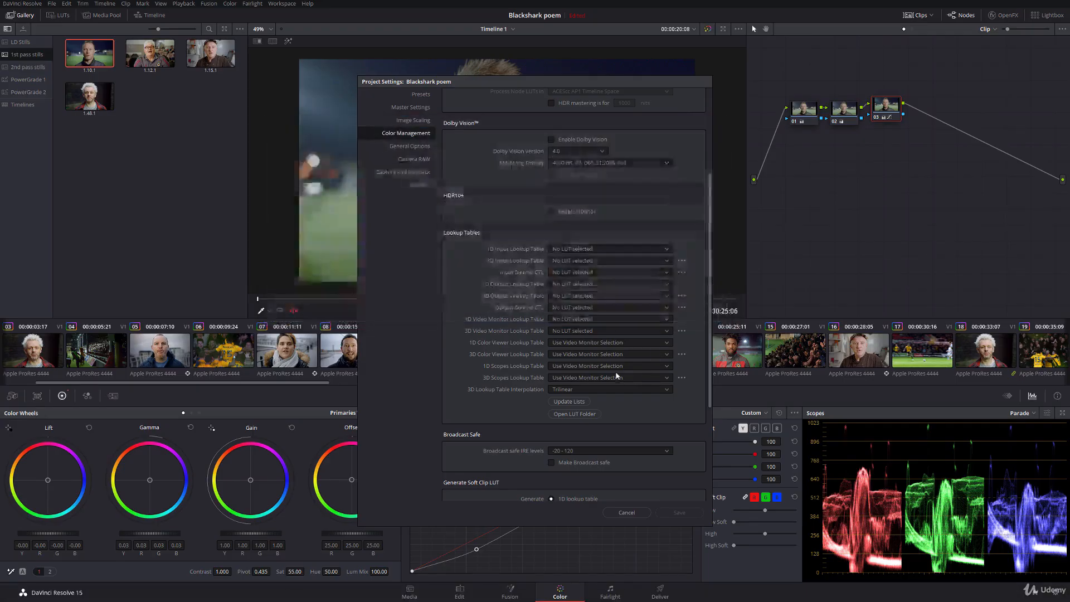
{"action": "left_click", "coordinate": [578, 402]}
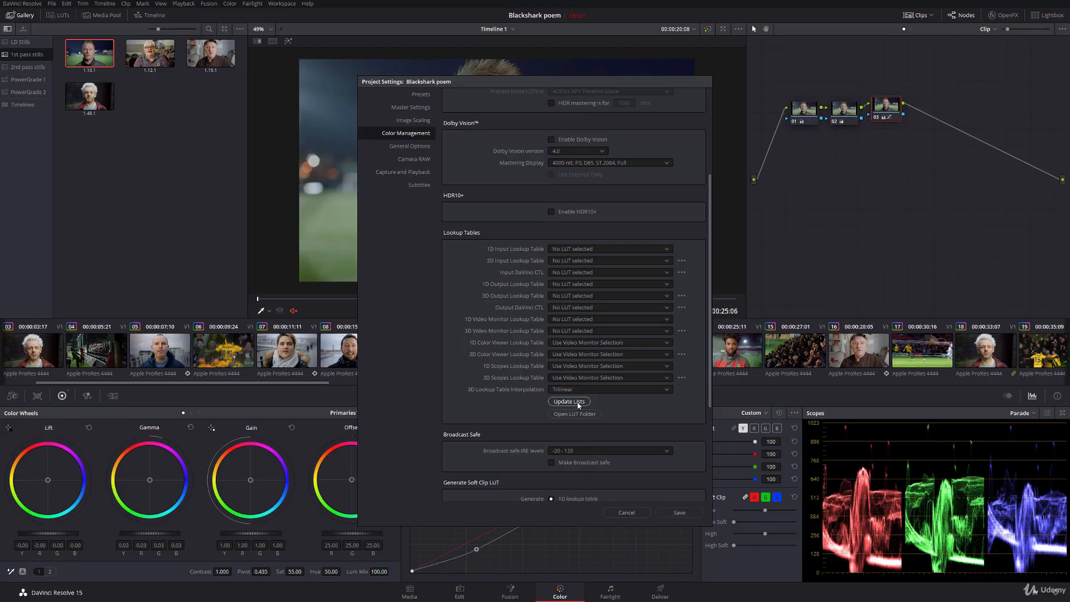
{"action": "left_click", "coordinate": [634, 512]}
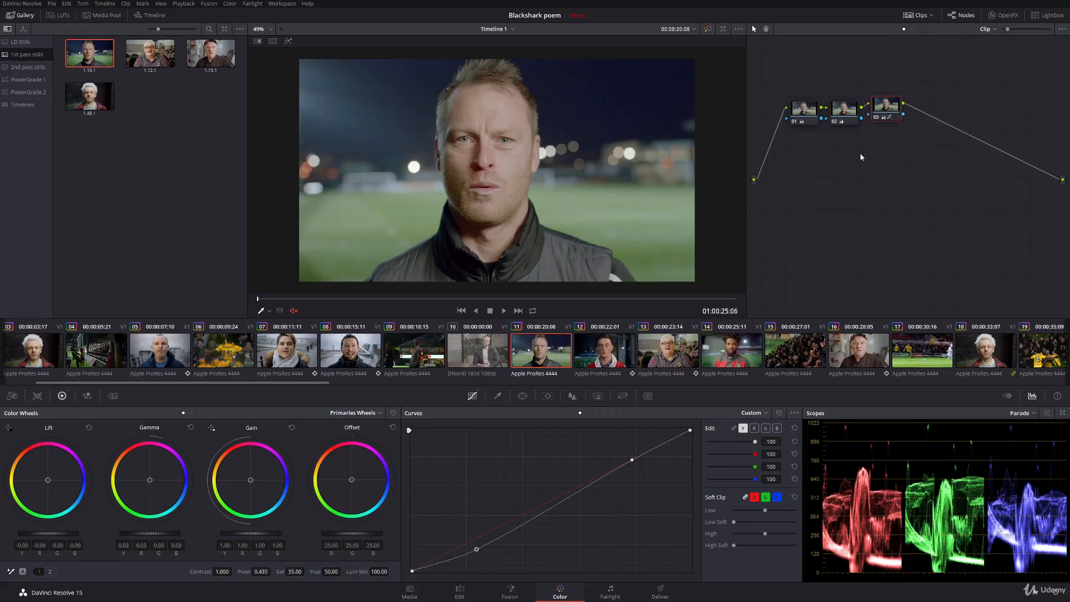
Step: Reset all grades and nodes of clip 11 and apply the exported Demo LUT from the Demo LUTS folder to node 01
{"action": "right_click", "coordinate": [870, 167]}
{"action": "left_click", "coordinate": [882, 173]}
{"action": "right_click", "coordinate": [822, 110]}
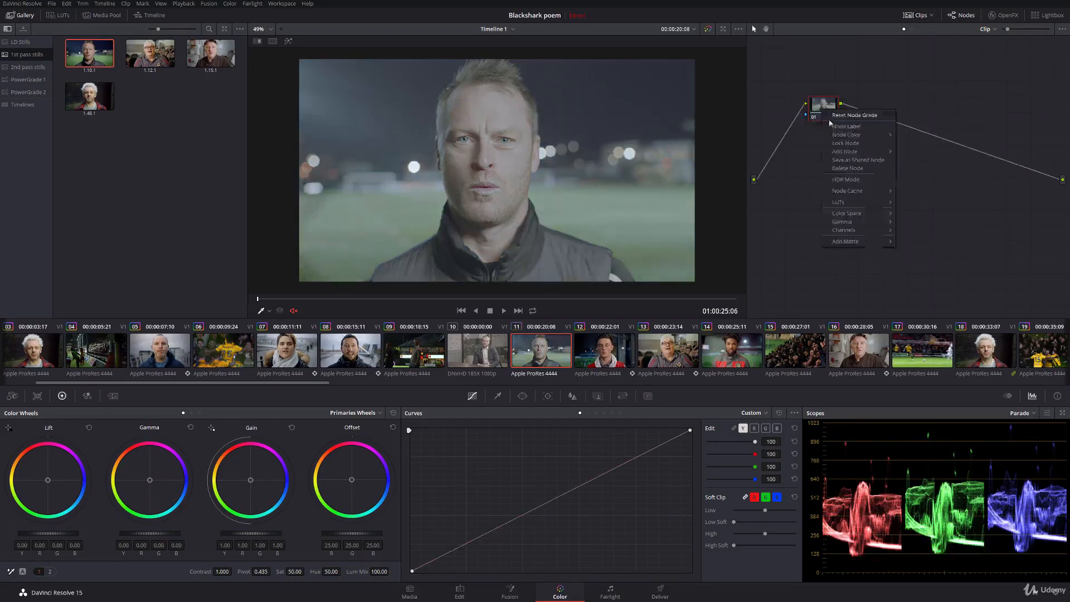
{"action": "mouse_move", "coordinate": [858, 204]}
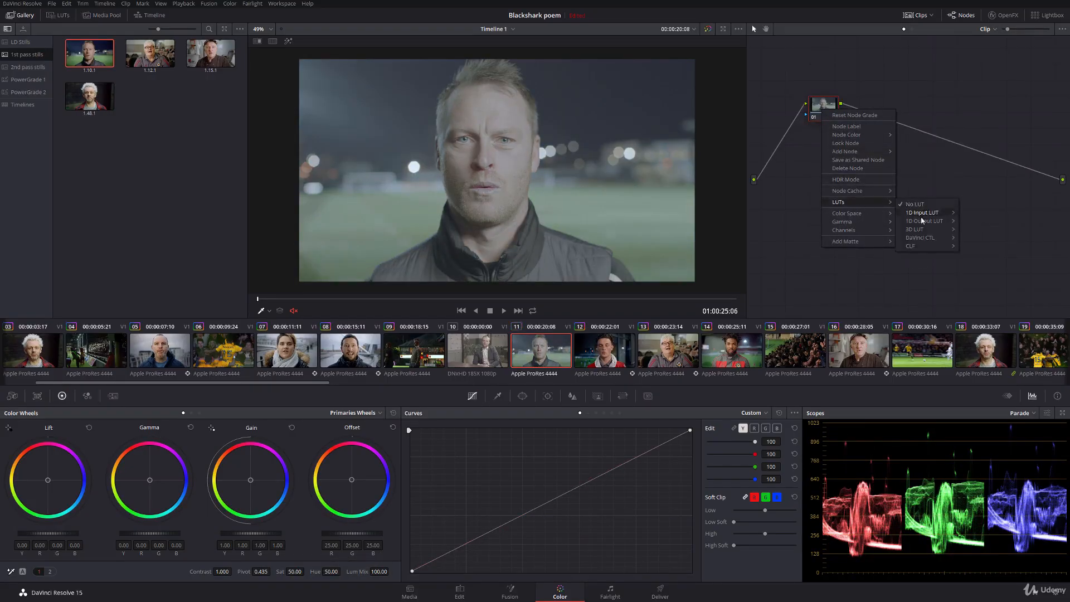
{"action": "mouse_move", "coordinate": [931, 231]}
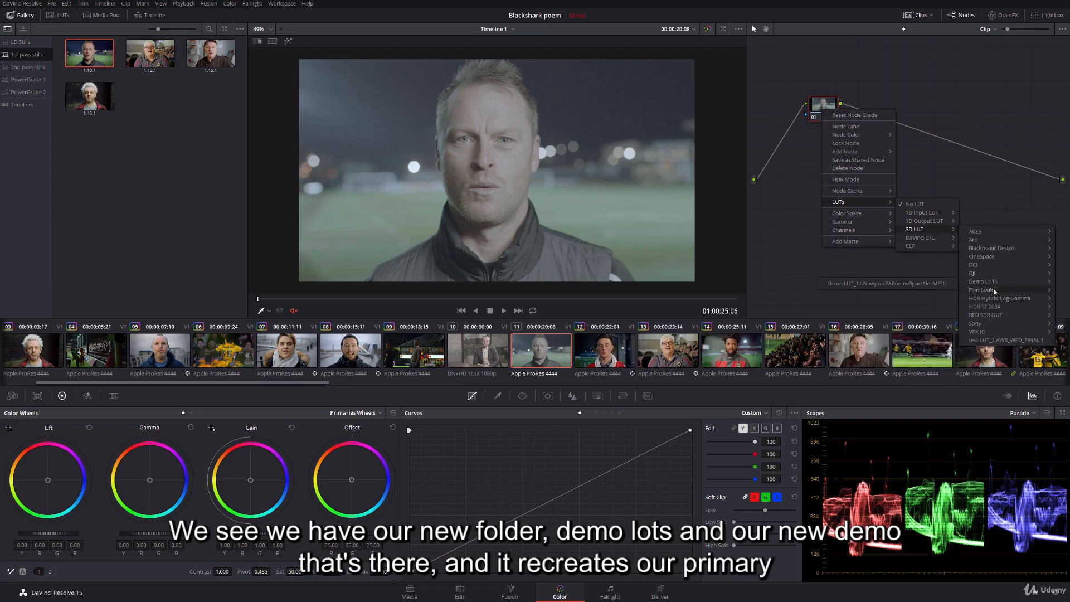
{"action": "mouse_move", "coordinate": [994, 283]}
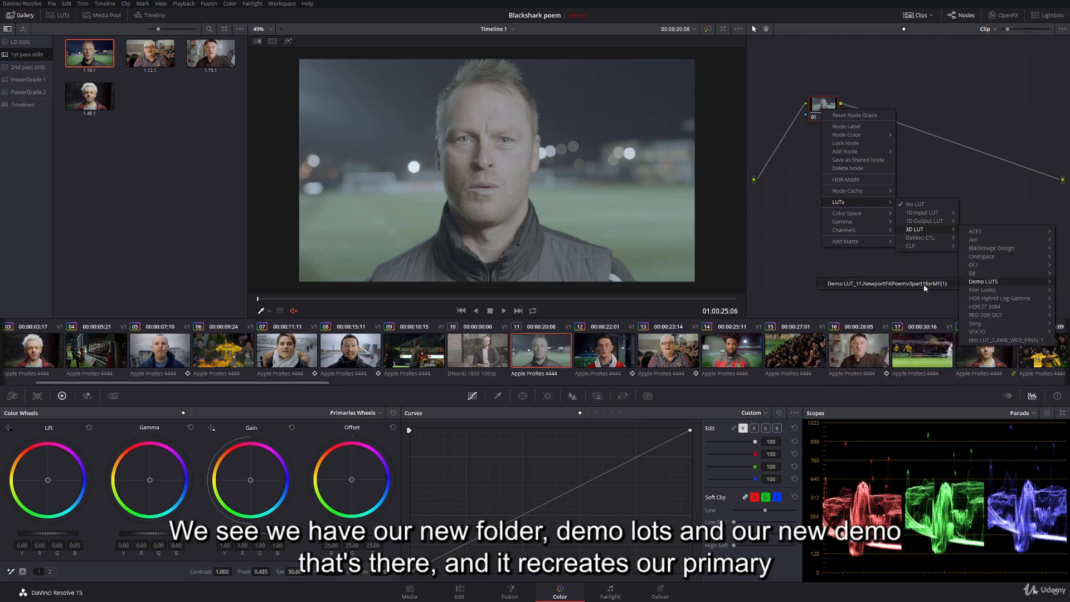
{"action": "left_click", "coordinate": [892, 284]}
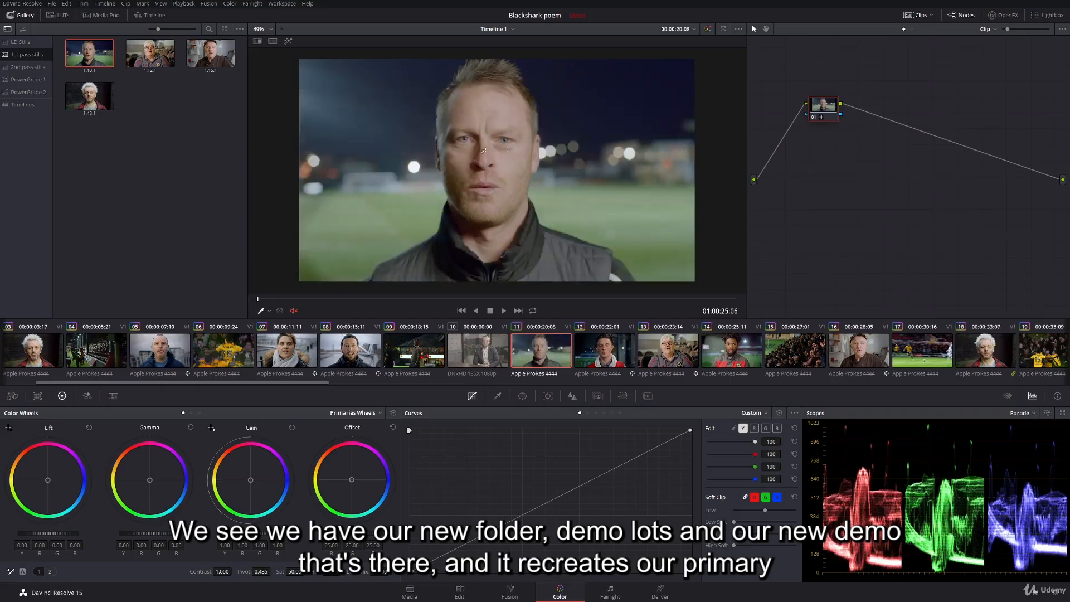
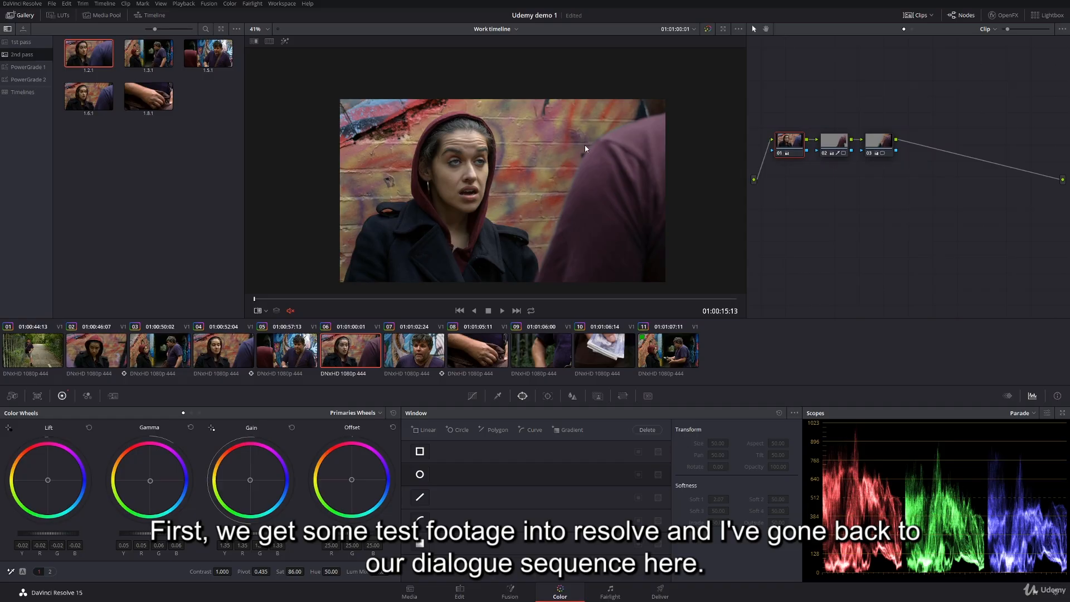
Step: Generate a CUBE 3D LUT from the grade of clip 06 and save it as Secondary demo in the LUT folder
{"action": "right_click", "coordinate": [351, 347]}
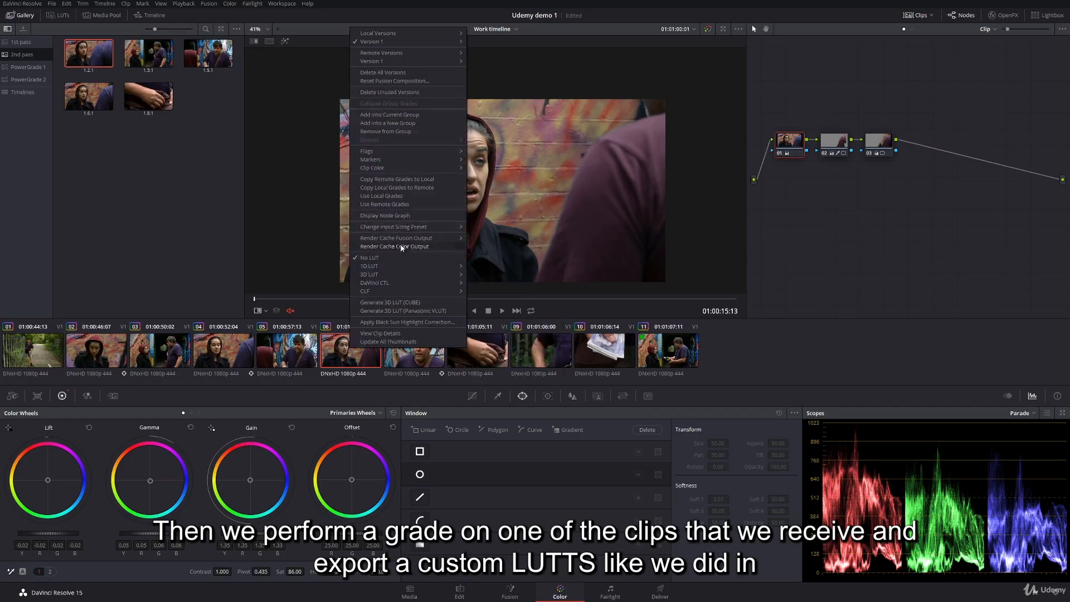
{"action": "left_click", "coordinate": [414, 303]}
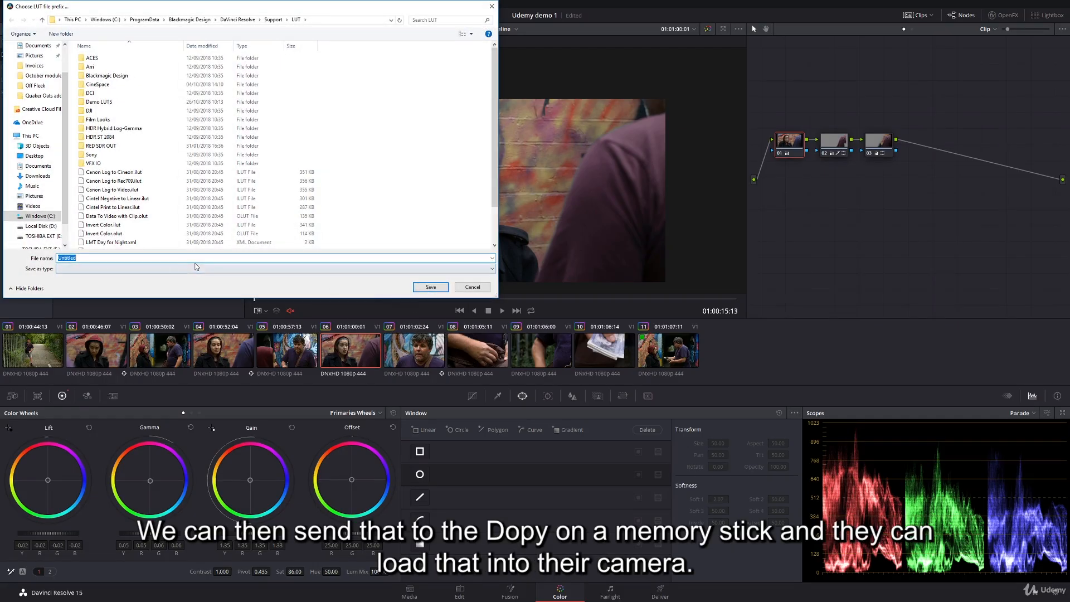
{"action": "type", "text": "Sc"}
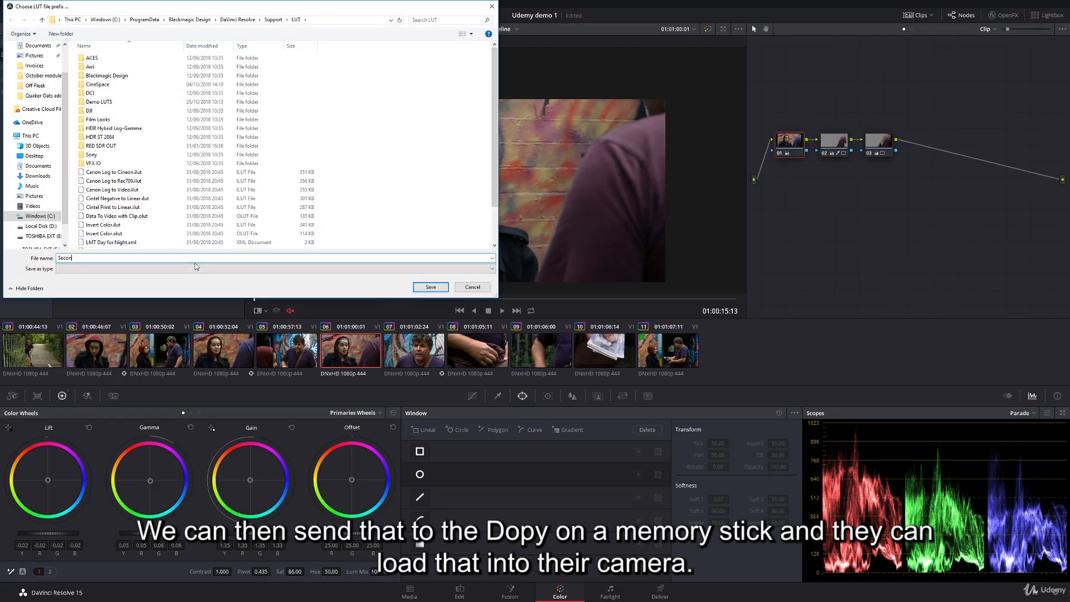
{"action": "type", "text": "econdary demo"}
{"action": "left_click", "coordinate": [431, 287]}
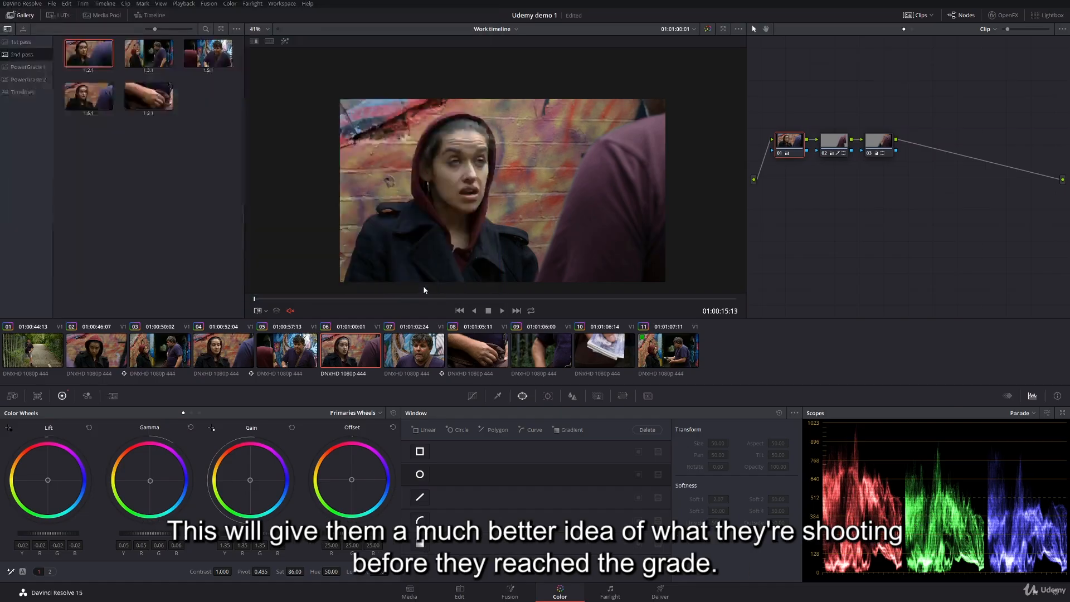
Step: Reset all grades and nodes of clip 06 and apply the Secondary demo 3D LUT to node 01
{"action": "right_click", "coordinate": [874, 207]}
{"action": "left_click", "coordinate": [869, 220]}
{"action": "right_click", "coordinate": [824, 117]}
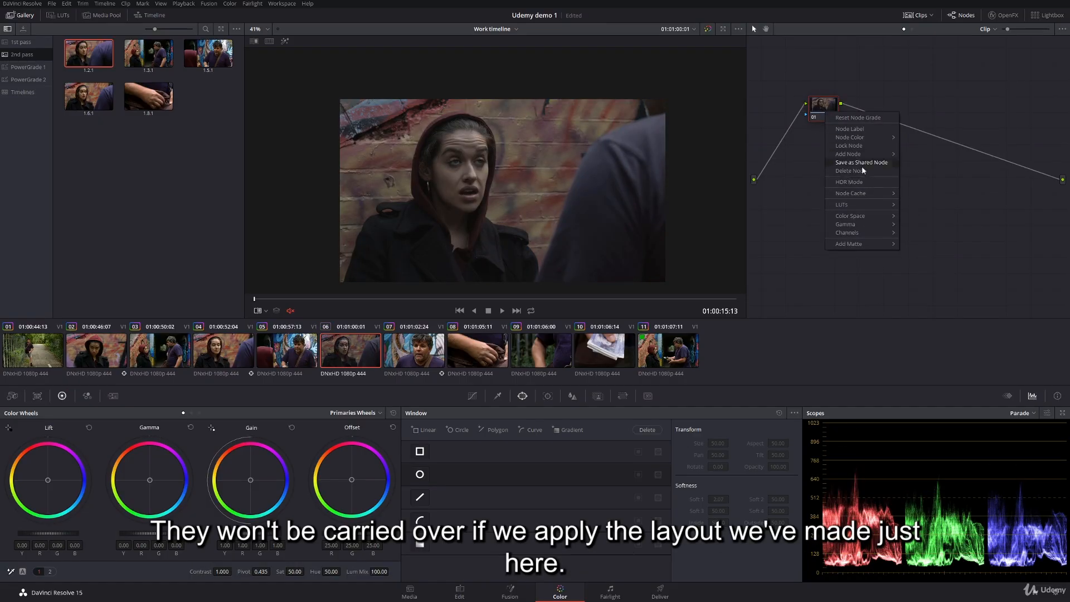
{"action": "mouse_move", "coordinate": [870, 206]}
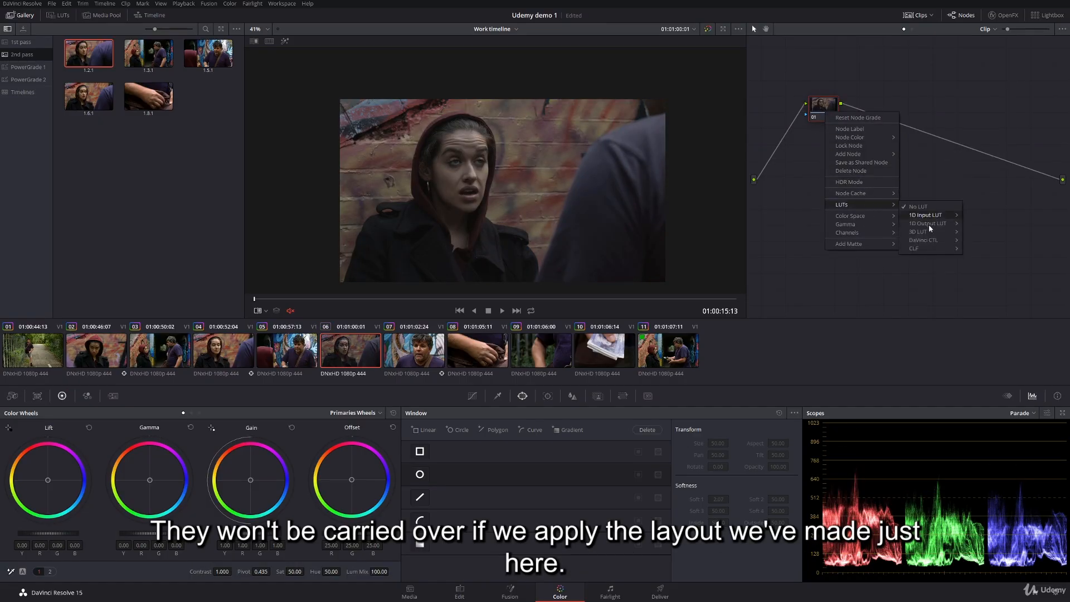
{"action": "mouse_move", "coordinate": [929, 231]}
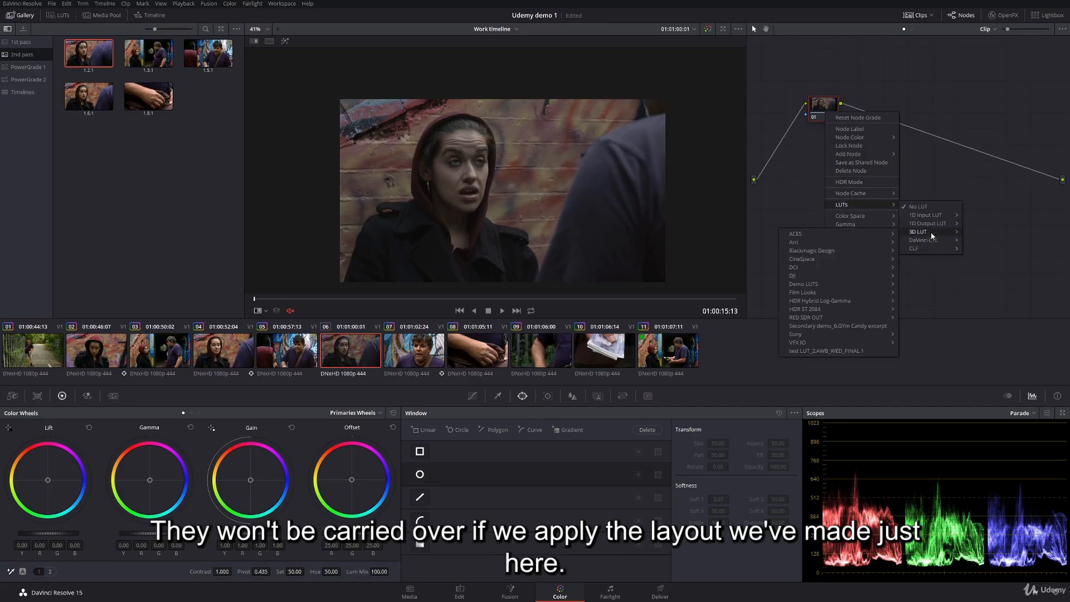
{"action": "left_click", "coordinate": [843, 326]}
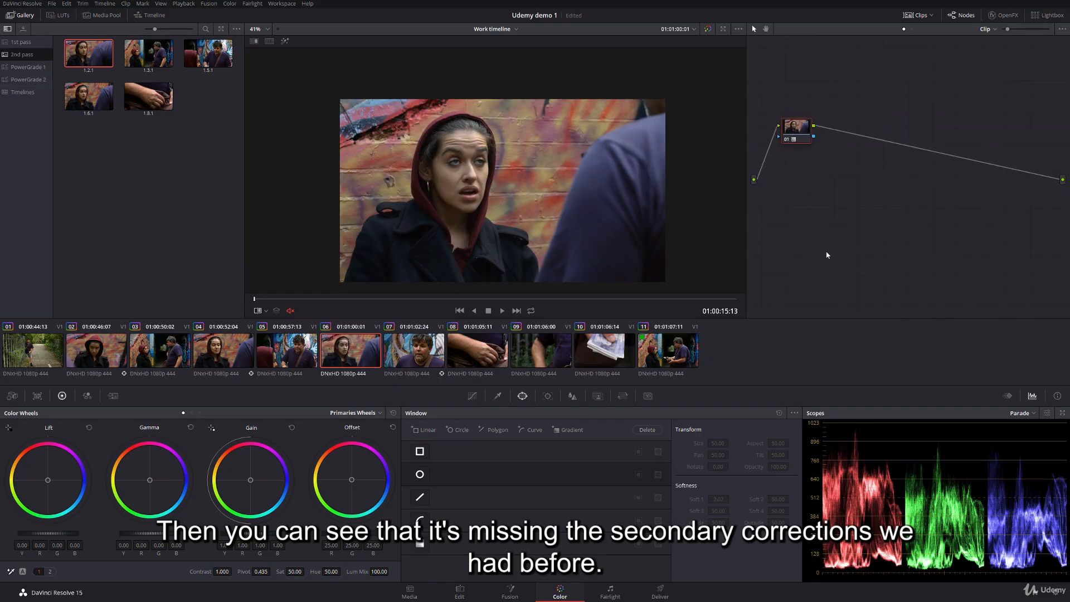
Step: Compare the original three-node grade of clip 06 with the Secondary demo LUT version by repeatedly undoing and redoing the changes
{"action": "key", "text": "ctrl+z"}
{"action": "key", "text": "ctrl+z"}
{"action": "key", "text": "ctrl+z"}
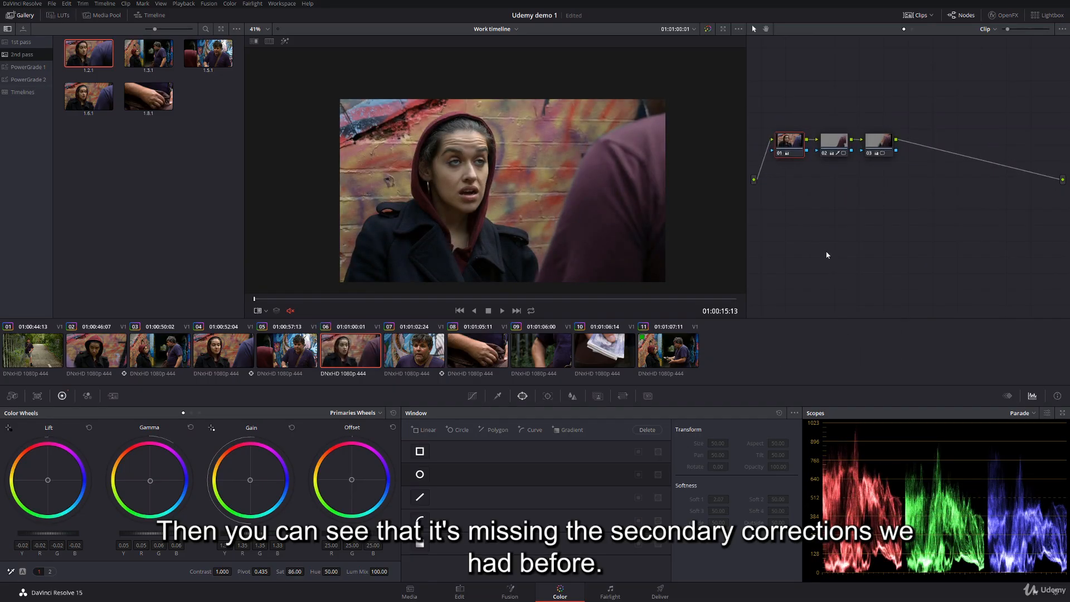
{"action": "key", "text": "ctrl+shift+z"}
{"action": "key", "text": "ctrl+shift+z"}
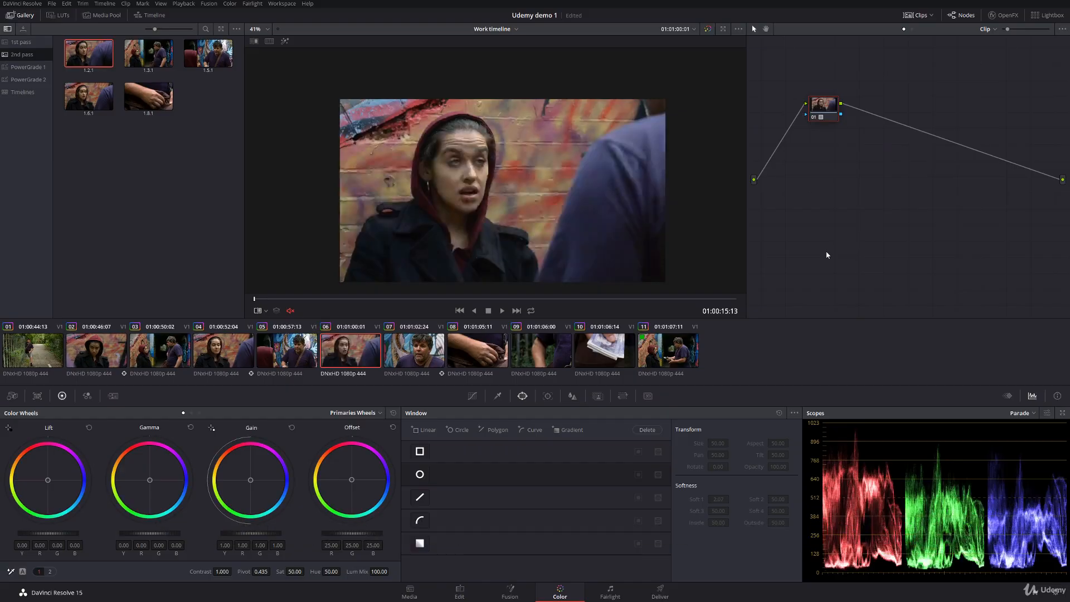
{"action": "key", "text": "ctrl+z"}
{"action": "key", "text": "ctrl+z"}
{"action": "key", "text": "ctrl+shift+z"}
{"action": "key", "text": "ctrl+shift+z"}
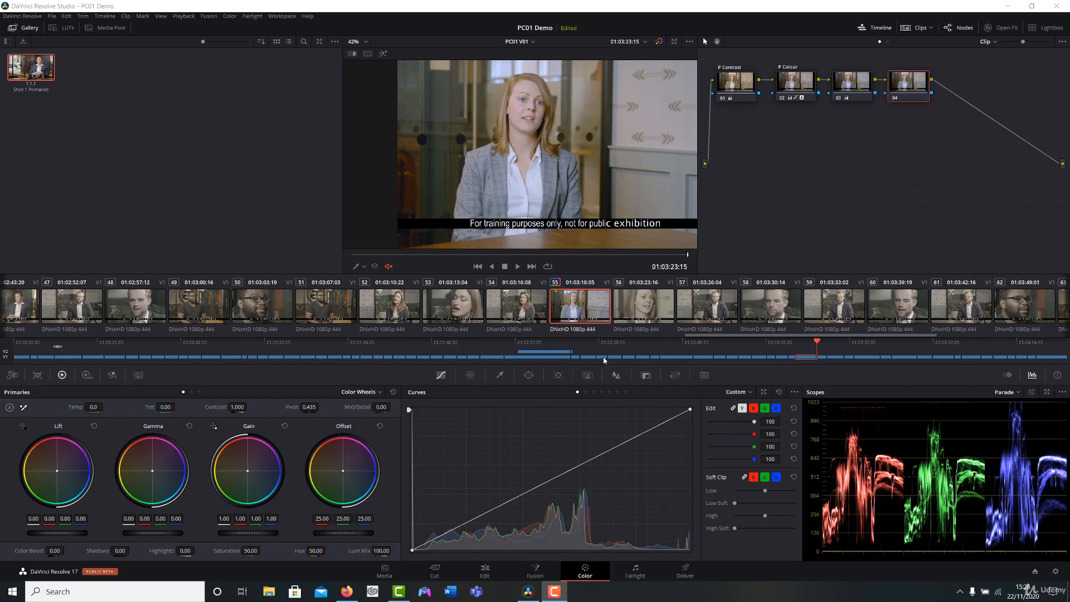
Step: On node 04 of clip 55, draw a closed, loose curve window around the seated woman's head and upper body
{"action": "left_click", "coordinate": [529, 375]}
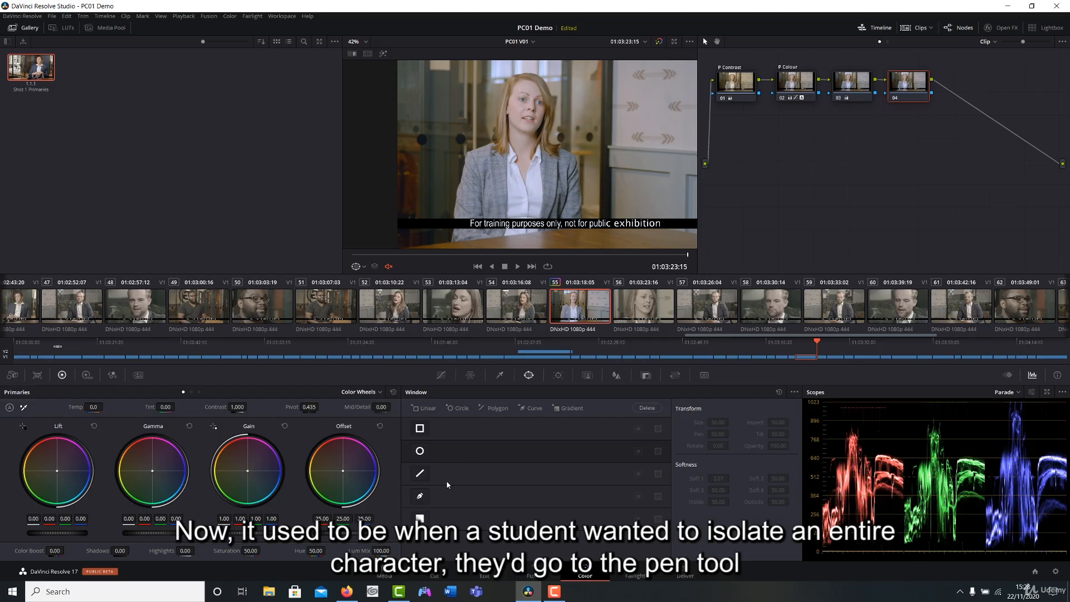
{"action": "left_click", "coordinate": [420, 495]}
{"action": "left_click", "coordinate": [451, 214]}
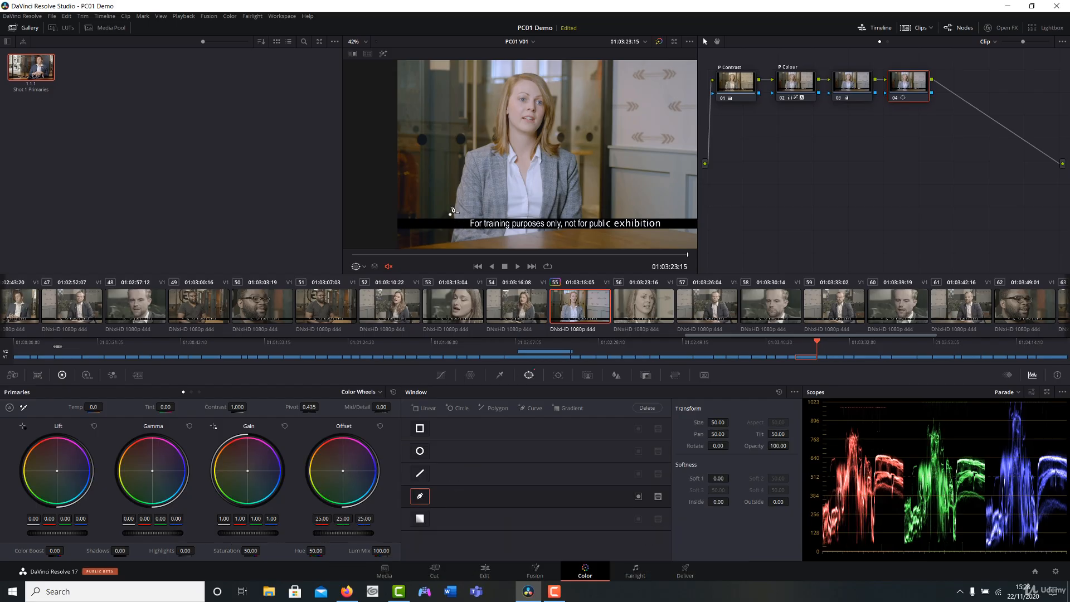
{"action": "left_click", "coordinate": [460, 181]}
{"action": "left_click", "coordinate": [466, 151]}
{"action": "left_click", "coordinate": [485, 143]}
{"action": "left_click_drag", "start_coordinate": [499, 124], "coordinate": [501, 110]}
{"action": "left_click", "coordinate": [500, 90]}
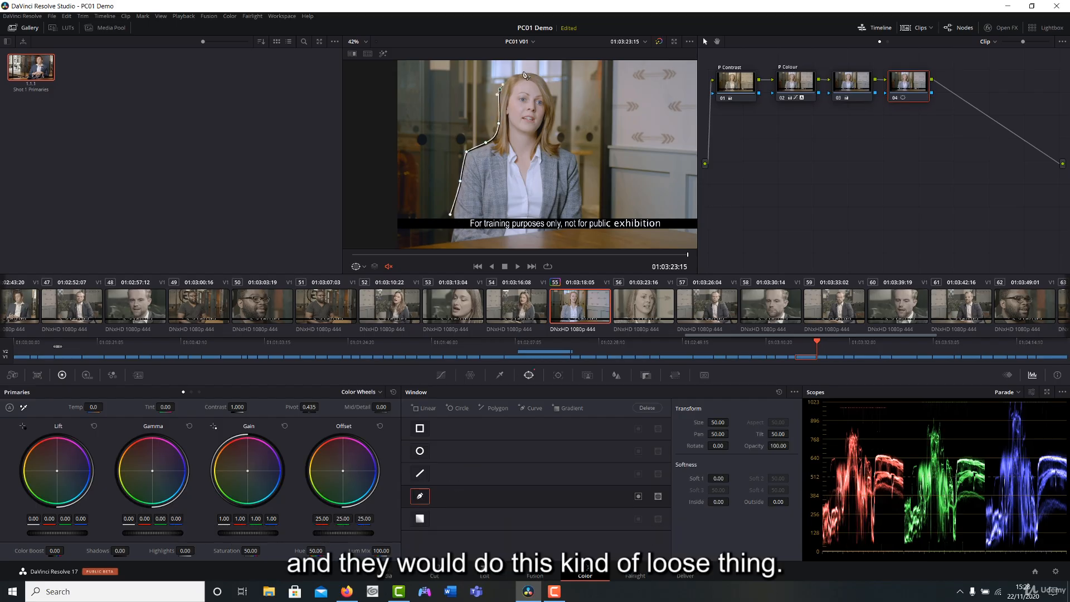
{"action": "left_click", "coordinate": [523, 72]}
{"action": "left_click", "coordinate": [547, 82]}
{"action": "left_click", "coordinate": [547, 120]}
{"action": "left_click", "coordinate": [553, 147]}
{"action": "left_click_drag", "start_coordinate": [573, 161], "coordinate": [577, 167]}
{"action": "left_click", "coordinate": [581, 200]}
{"action": "left_click", "coordinate": [450, 214]}
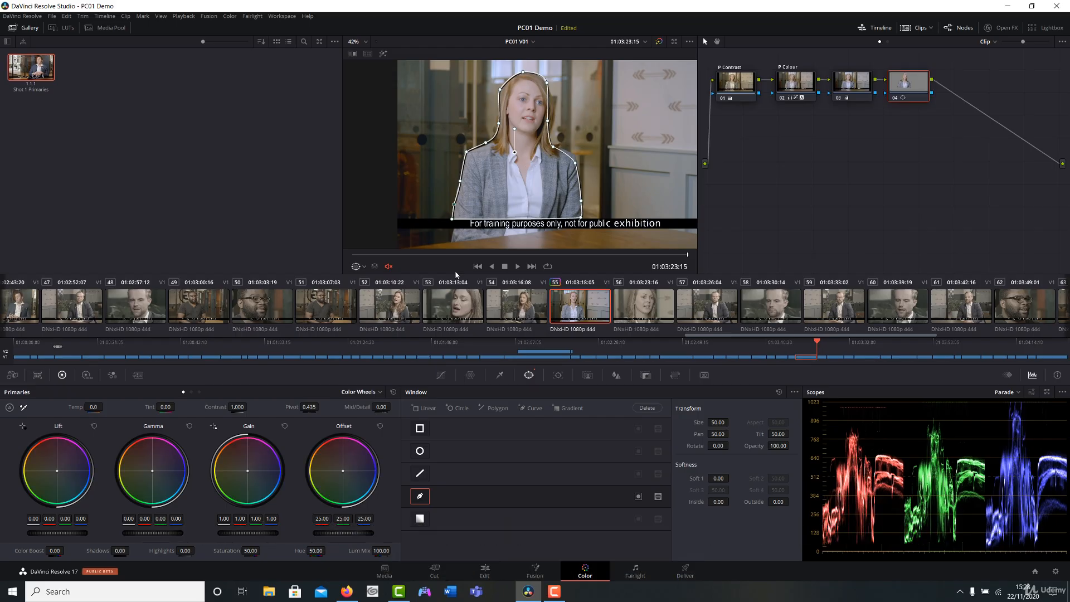
Step: Set node 04's gain to 1.16, lift to -0.04 and gamma to -0.02 to add contrast inside the curve window
{"action": "left_click_drag", "start_coordinate": [246, 534], "coordinate": [260, 534]}
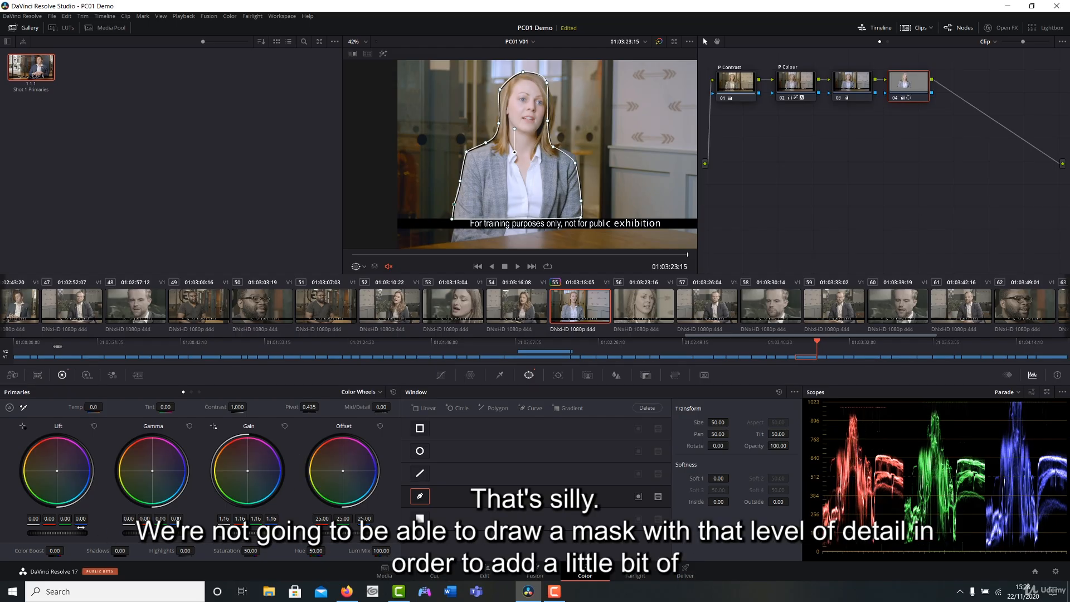
{"action": "left_click_drag", "start_coordinate": [57, 533], "coordinate": [48, 533]}
{"action": "left_click_drag", "start_coordinate": [152, 533], "coordinate": [146, 533]}
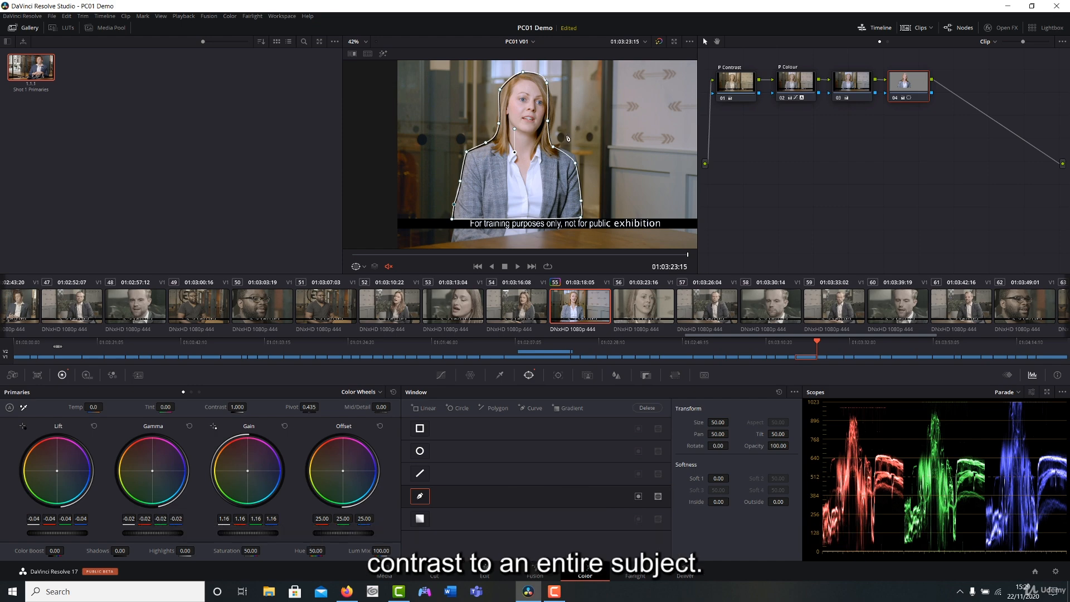
Step: Reset the windows and the primary colour wheels on node 04
{"action": "left_click", "coordinate": [784, 392]}
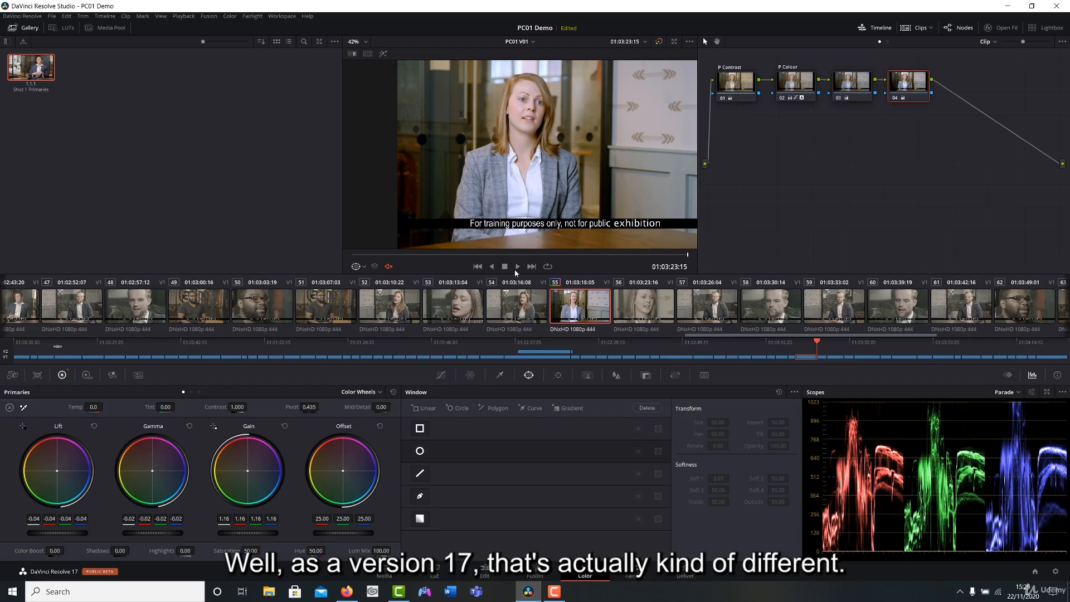
{"action": "left_click", "coordinate": [393, 393]}
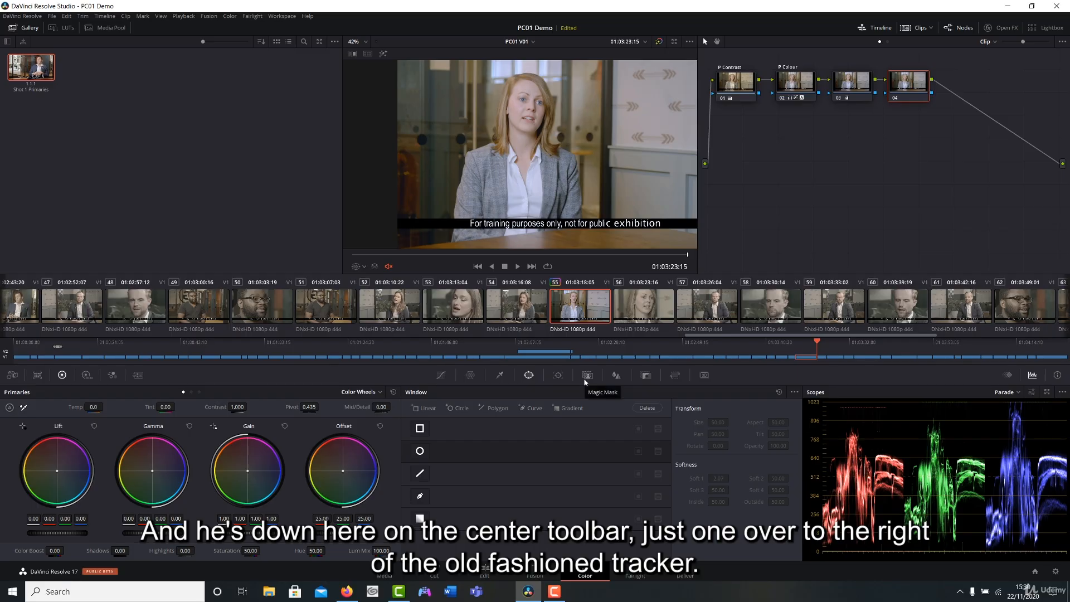
Step: On the clip's first frame, draw a Magic Mask foreground stroke down the woman's face and chest and show the mask overlay
{"action": "left_click", "coordinate": [646, 376]}
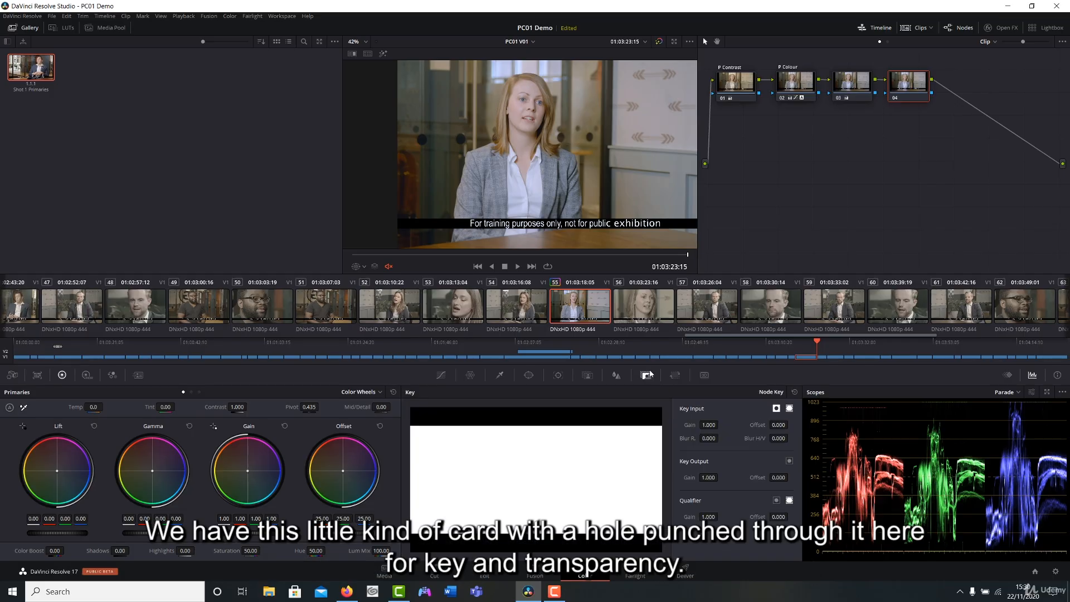
{"action": "left_click", "coordinate": [589, 378]}
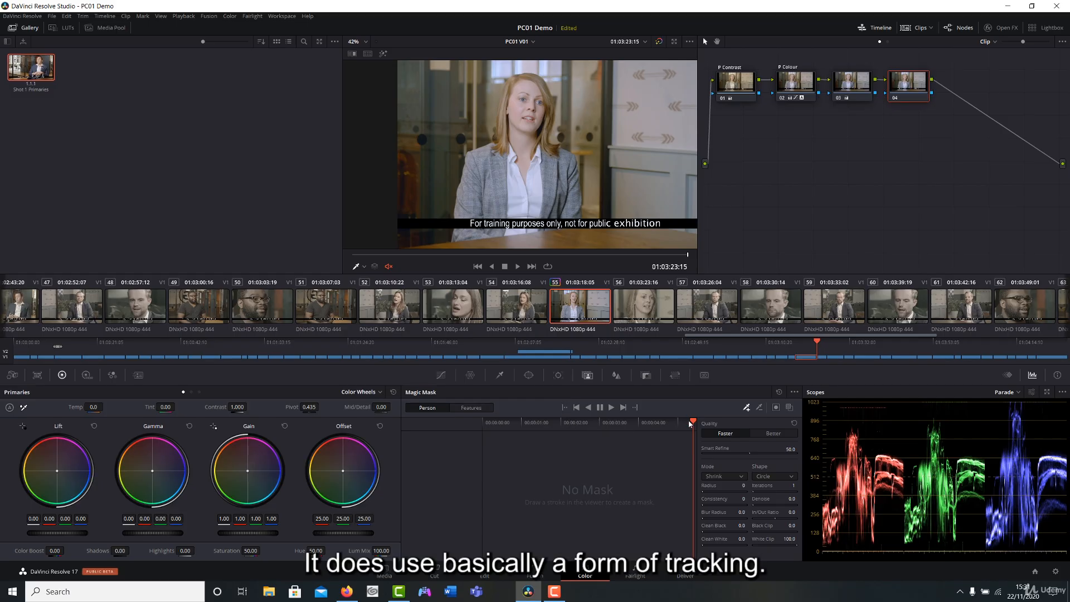
{"action": "left_click_drag", "start_coordinate": [691, 423], "coordinate": [483, 415]}
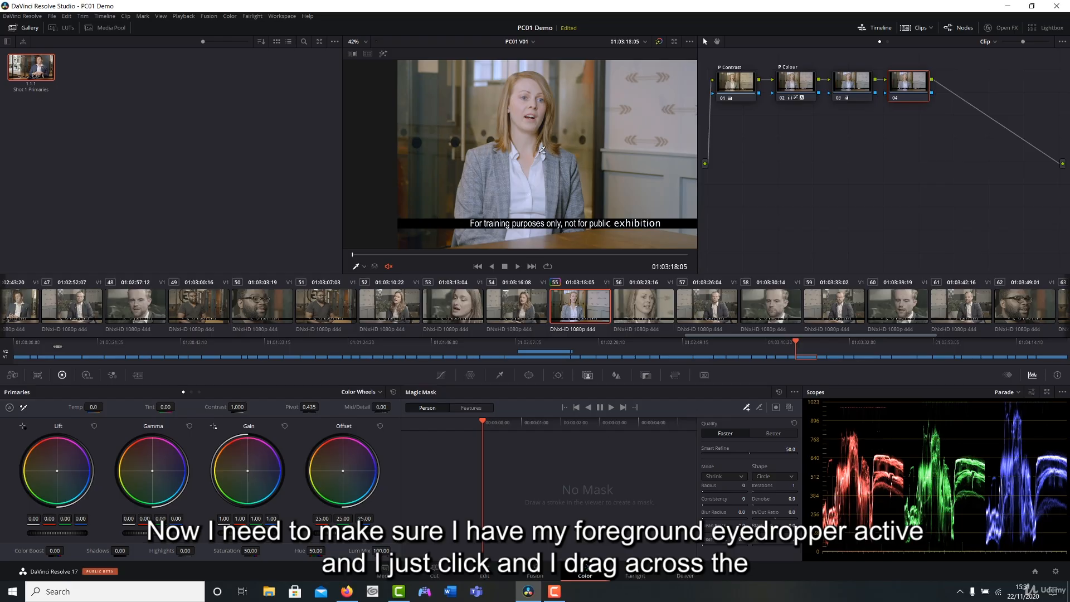
{"action": "left_click_drag", "start_coordinate": [526, 104], "coordinate": [523, 198]}
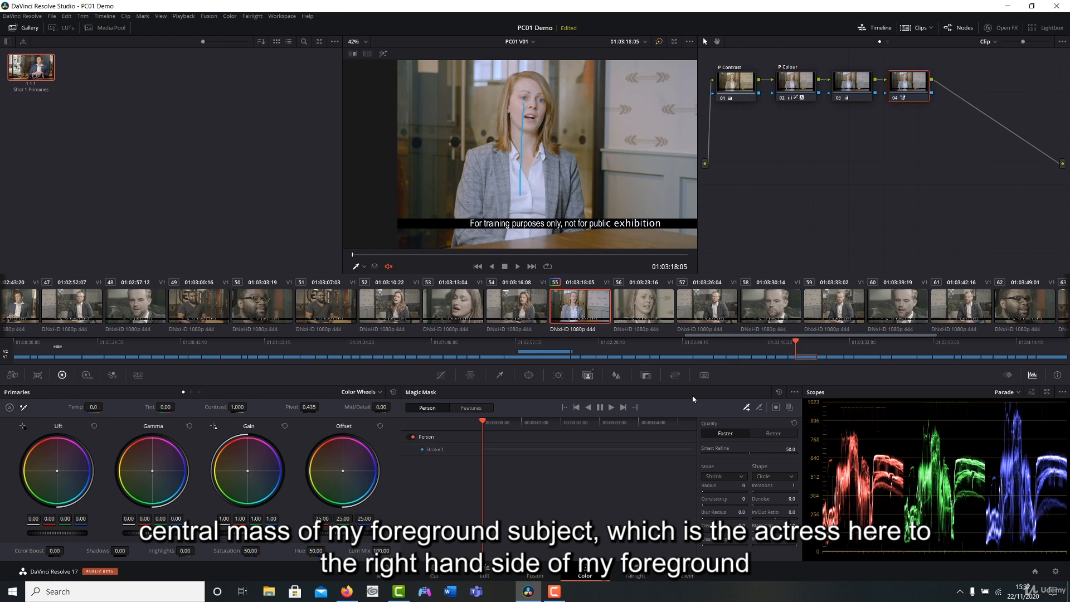
{"action": "left_click", "coordinate": [789, 408]}
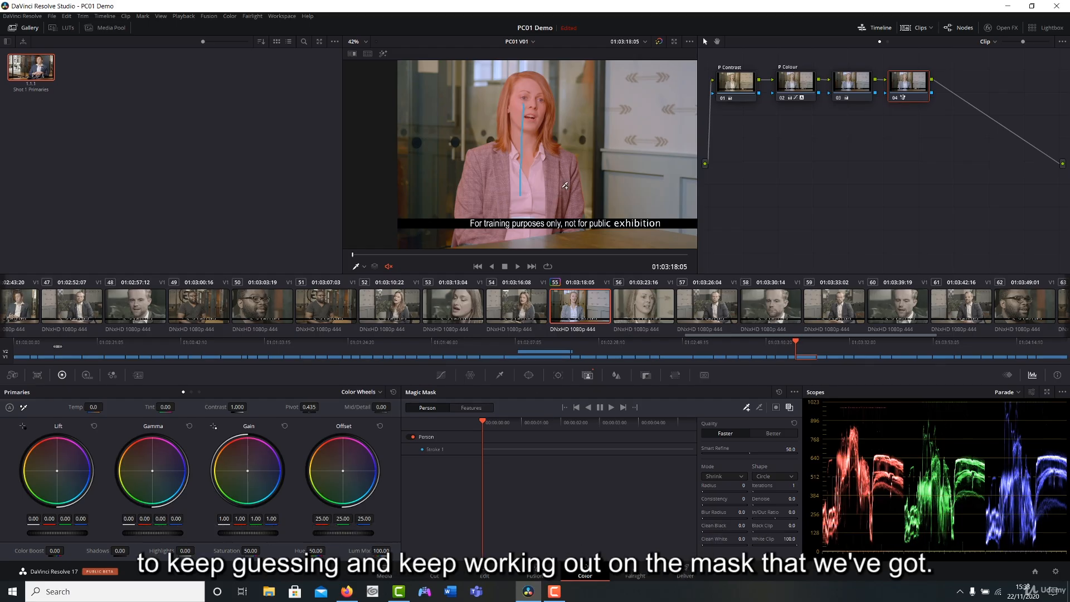
Step: Add a second Magic Mask foreground stroke across the bottom of the woman's shirt, just above the caption strip
{"action": "scroll", "coordinate": [534, 183], "scroll_direction": "up", "scroll_amount": 3}
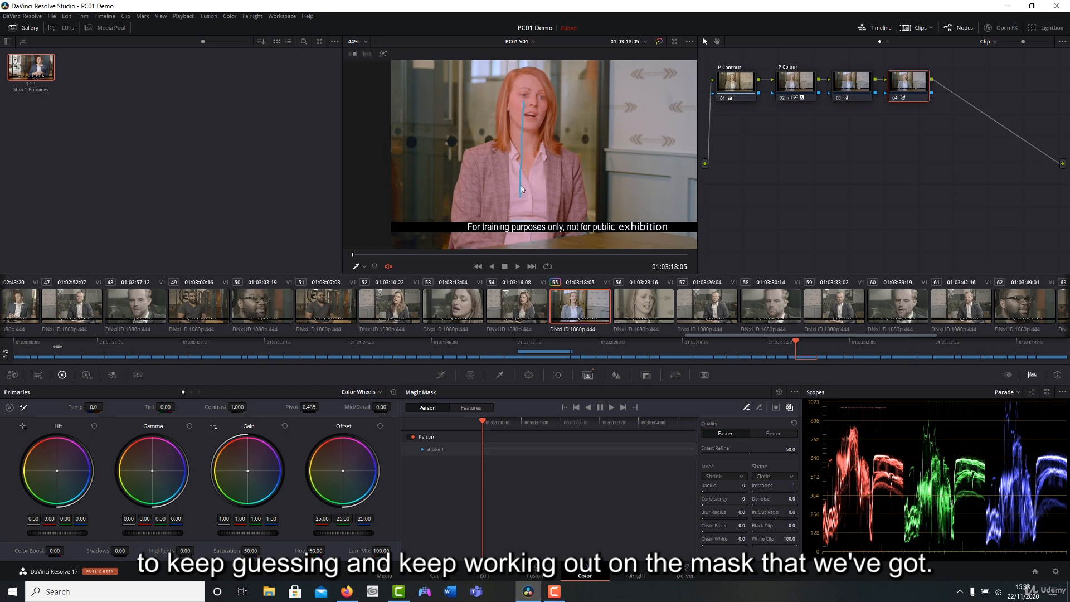
{"action": "scroll", "coordinate": [534, 182], "scroll_direction": "up", "scroll_amount": 3}
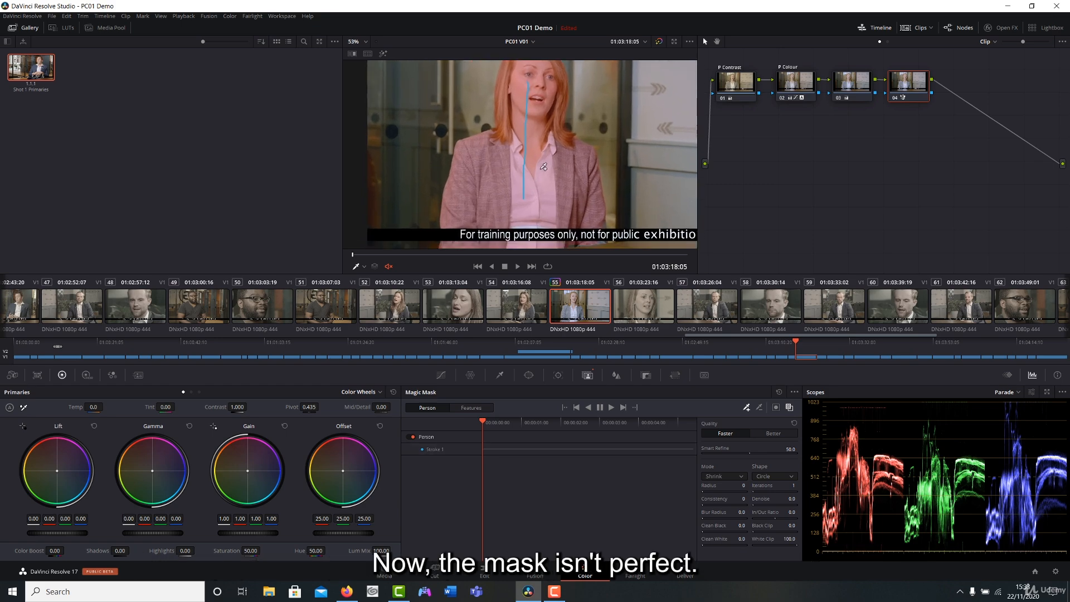
{"action": "scroll", "coordinate": [571, 170], "scroll_direction": "up", "scroll_amount": 3}
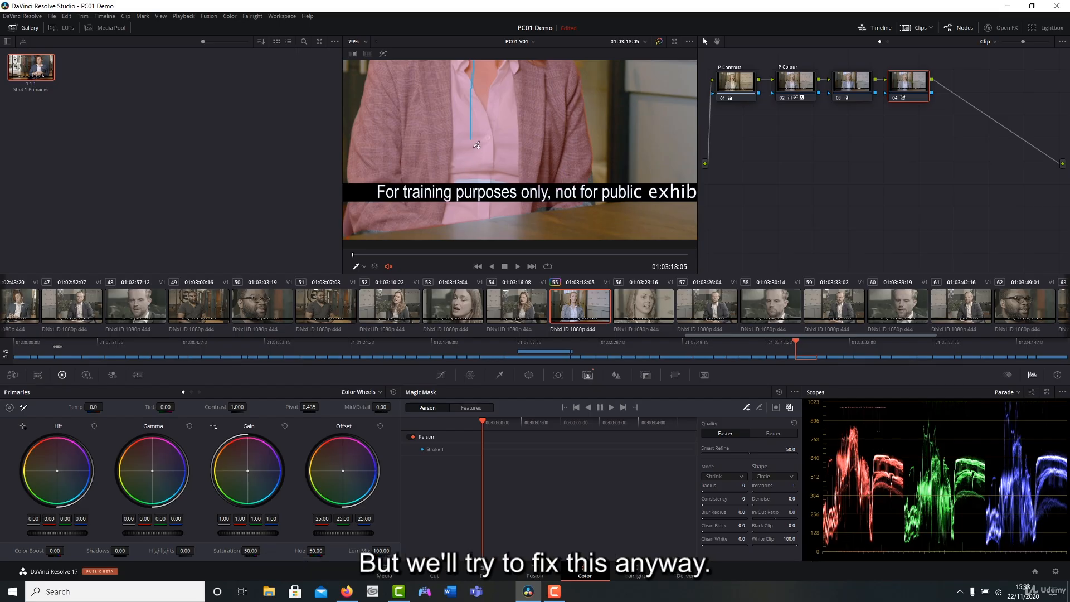
{"action": "left_click_drag", "start_coordinate": [442, 111], "coordinate": [463, 217]}
{"action": "left_click_drag", "start_coordinate": [506, 126], "coordinate": [512, 183]}
{"action": "left_click_drag", "start_coordinate": [516, 228], "coordinate": [503, 171]}
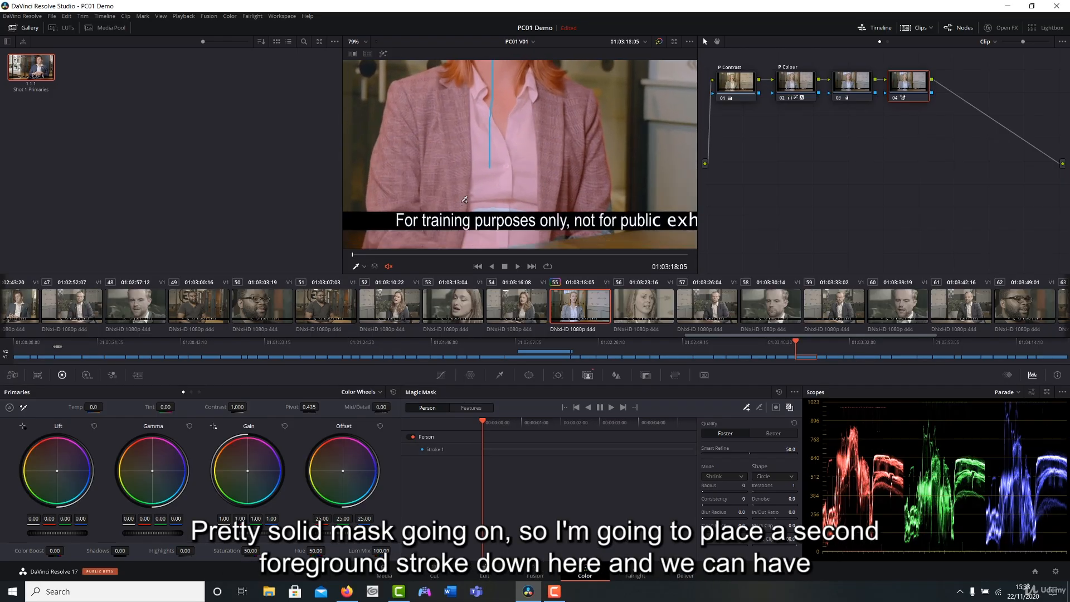
{"action": "left_click_drag", "start_coordinate": [478, 205], "coordinate": [519, 209]}
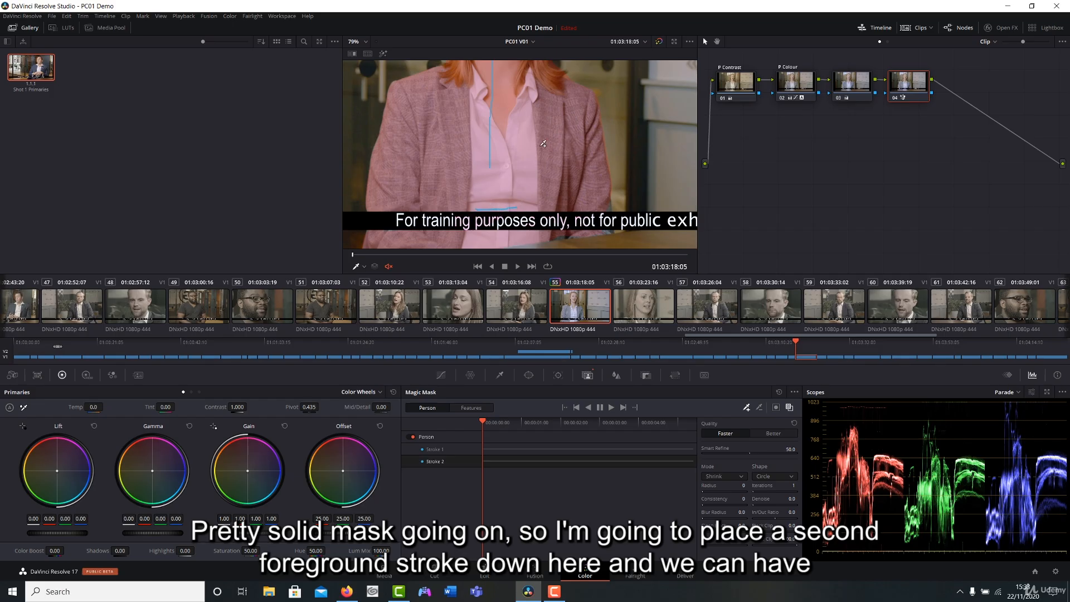
Step: Track both Magic Mask strokes forward through the clip
{"action": "scroll", "coordinate": [507, 126], "scroll_direction": "down", "scroll_amount": 2}
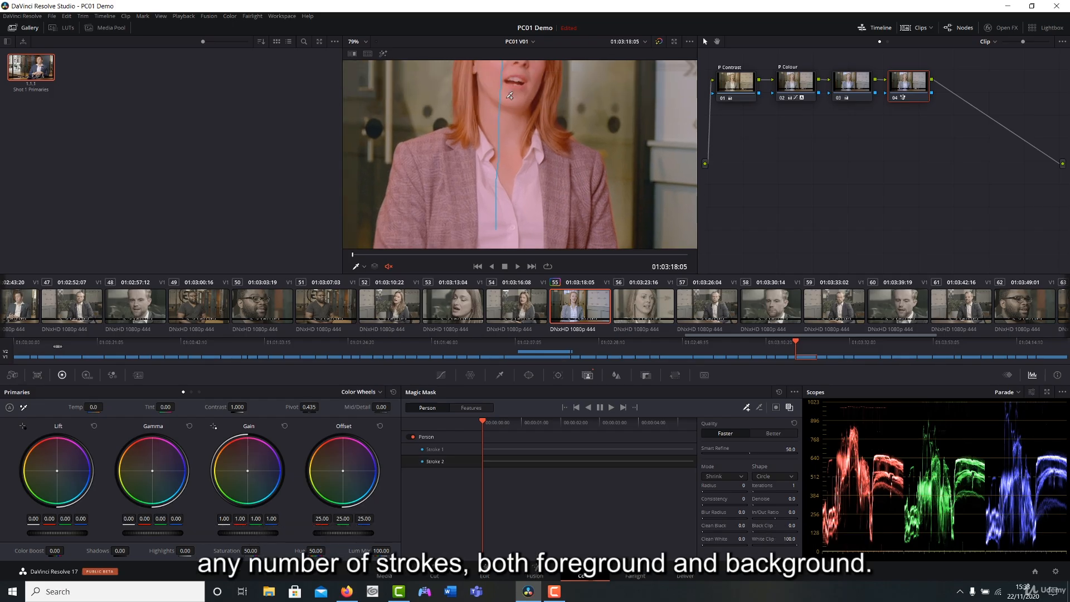
{"action": "scroll", "coordinate": [555, 154], "scroll_direction": "down", "scroll_amount": 1}
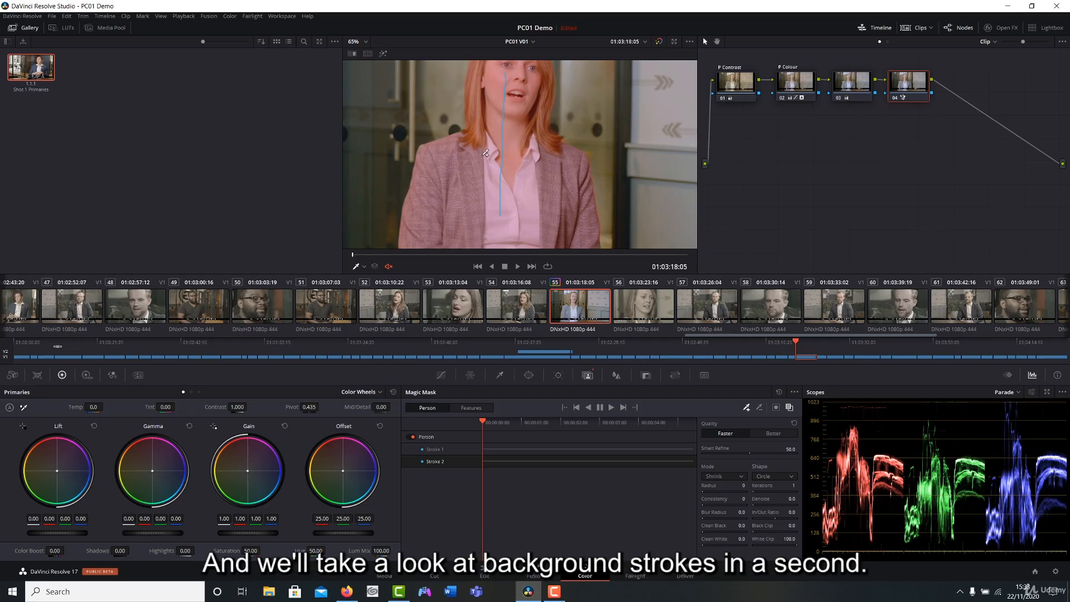
{"action": "scroll", "coordinate": [496, 134], "scroll_direction": "down", "scroll_amount": 2}
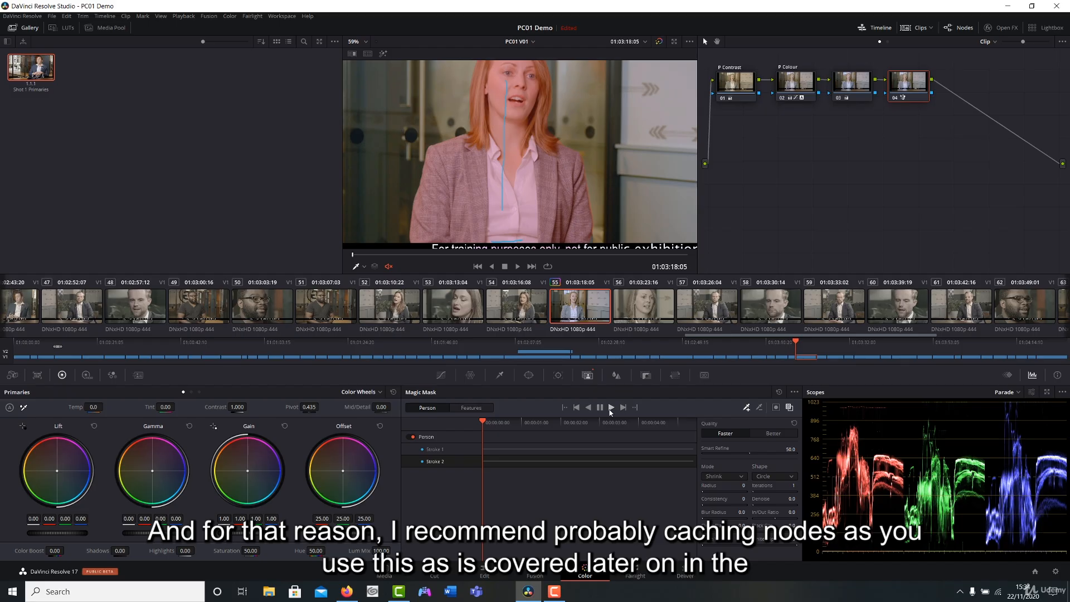
{"action": "left_click", "coordinate": [611, 408]}
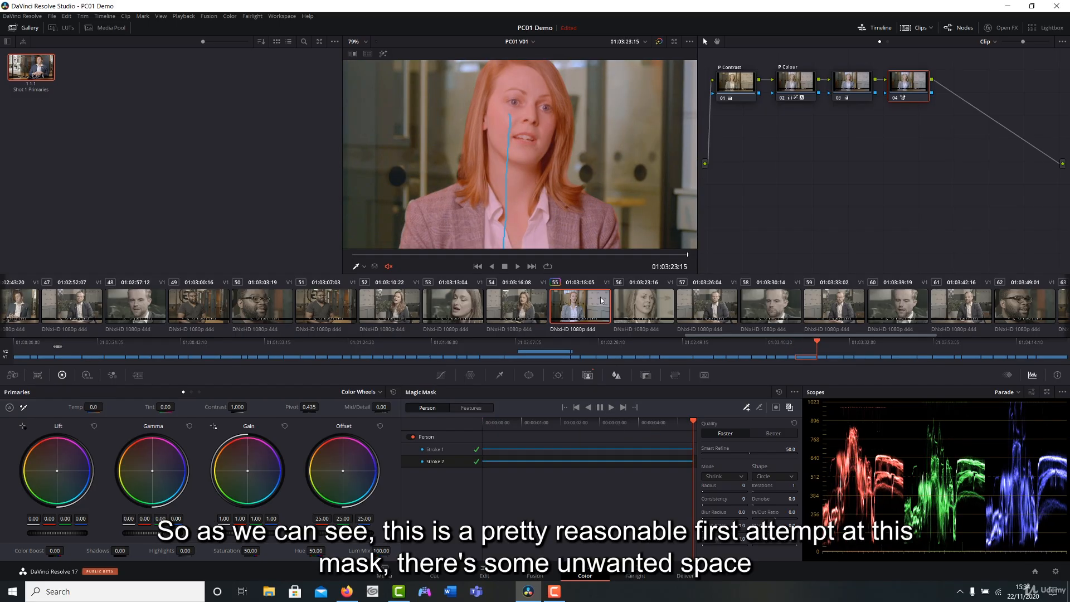
Step: Examine the tracked mask's edges on the last frame around the woman's hair, shoulders and the caption strip
{"action": "scroll", "coordinate": [546, 180], "scroll_direction": "down", "scroll_amount": 4}
{"action": "left_click_drag", "start_coordinate": [508, 199], "coordinate": [526, 168]}
{"action": "scroll", "coordinate": [549, 187], "scroll_direction": "up", "scroll_amount": 3}
{"action": "scroll", "coordinate": [547, 164], "scroll_direction": "up", "scroll_amount": 5}
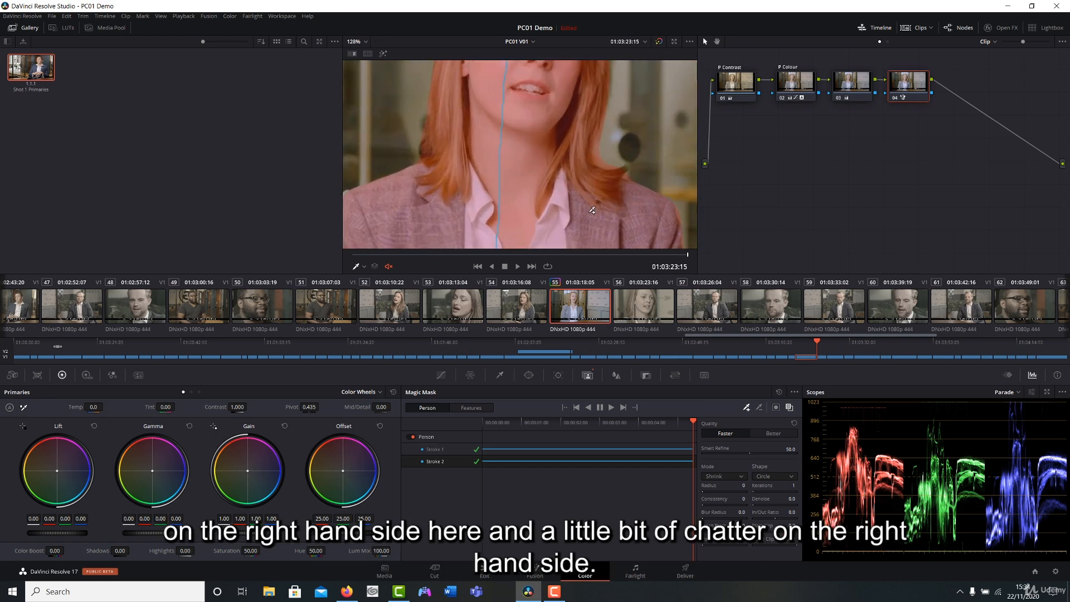
{"action": "left_click_drag", "start_coordinate": [668, 232], "coordinate": [598, 145]}
{"action": "left_click_drag", "start_coordinate": [613, 203], "coordinate": [585, 118]}
{"action": "scroll", "coordinate": [573, 195], "scroll_direction": "down", "scroll_amount": 2}
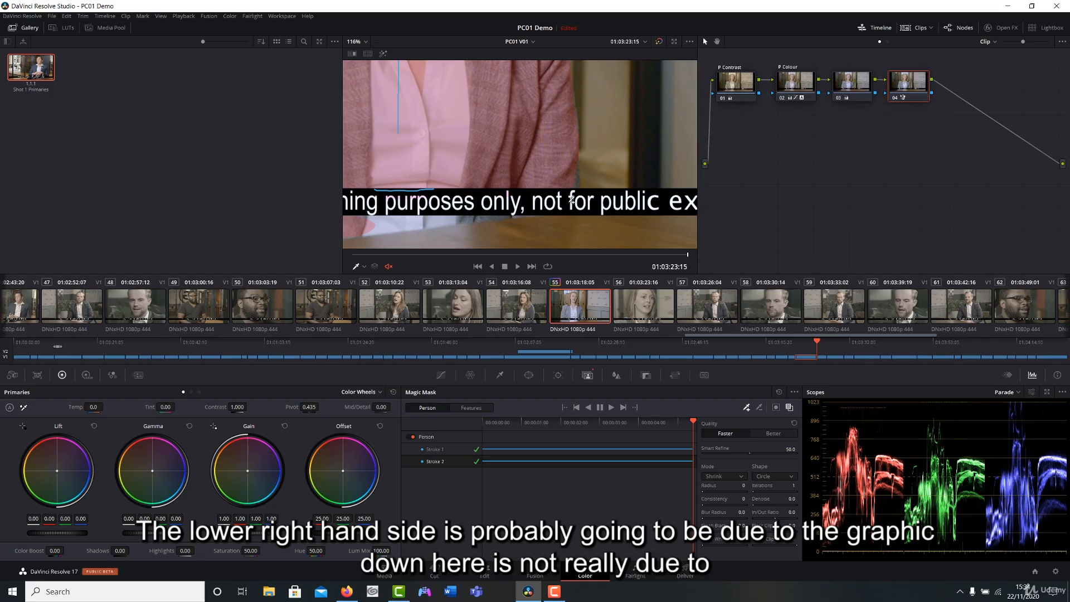
{"action": "left_click_drag", "start_coordinate": [467, 137], "coordinate": [511, 205]}
{"action": "left_click_drag", "start_coordinate": [446, 70], "coordinate": [493, 141]}
{"action": "scroll", "coordinate": [531, 98], "scroll_direction": "down", "scroll_amount": 1}
{"action": "scroll", "coordinate": [530, 99], "scroll_direction": "down", "scroll_amount": 3}
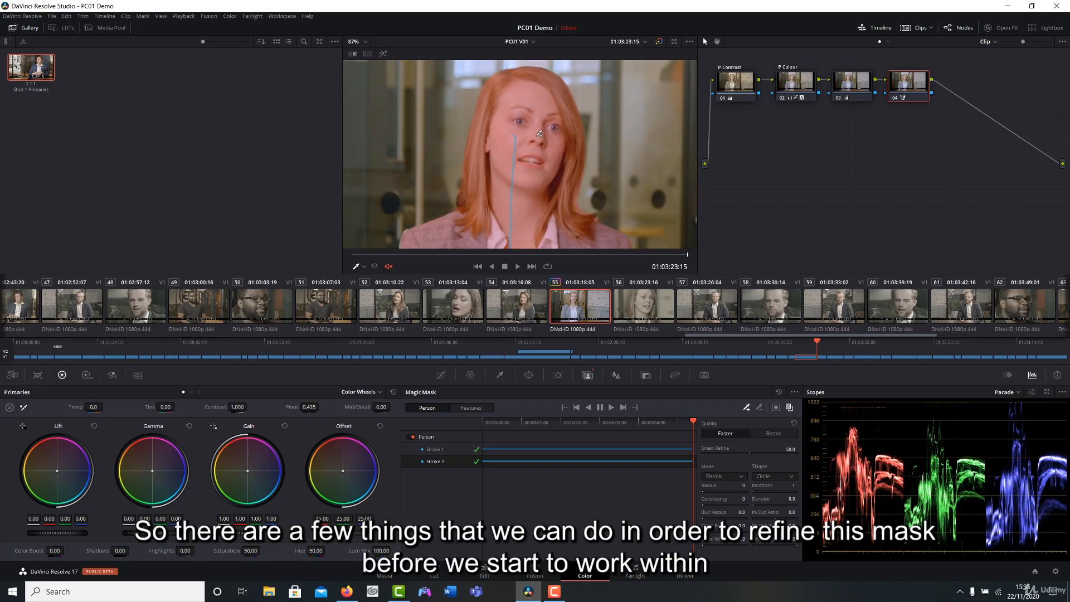
{"action": "left_click_drag", "start_coordinate": [543, 178], "coordinate": [541, 139]}
{"action": "scroll", "coordinate": [541, 139], "scroll_direction": "down", "scroll_amount": 2}
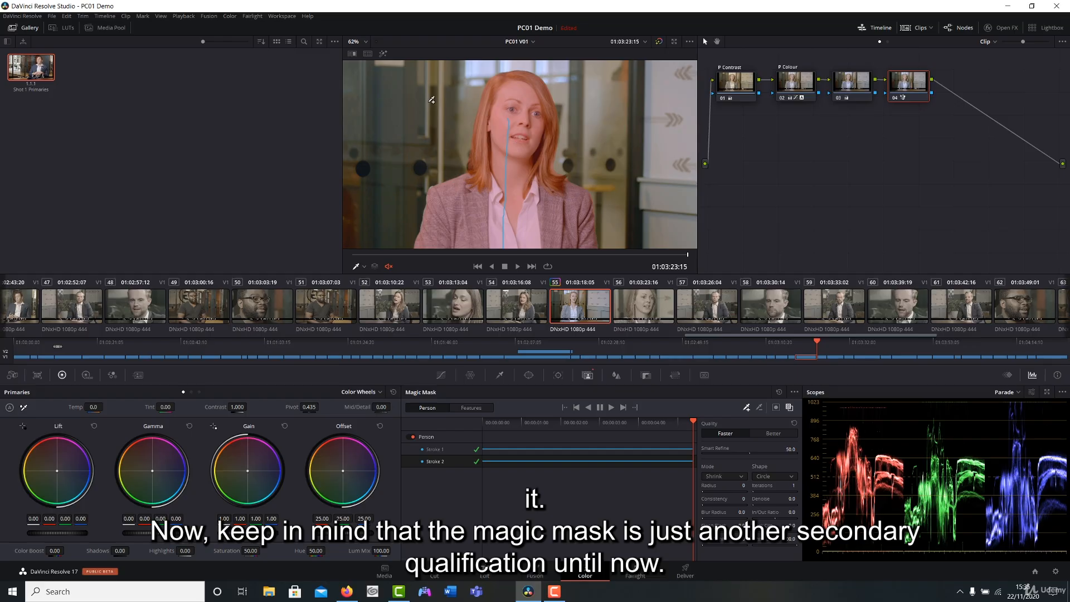
Step: Turn off the mask overlay and check the masked person in highlight mode, then leave highlight mode
{"action": "left_click", "coordinate": [383, 54]}
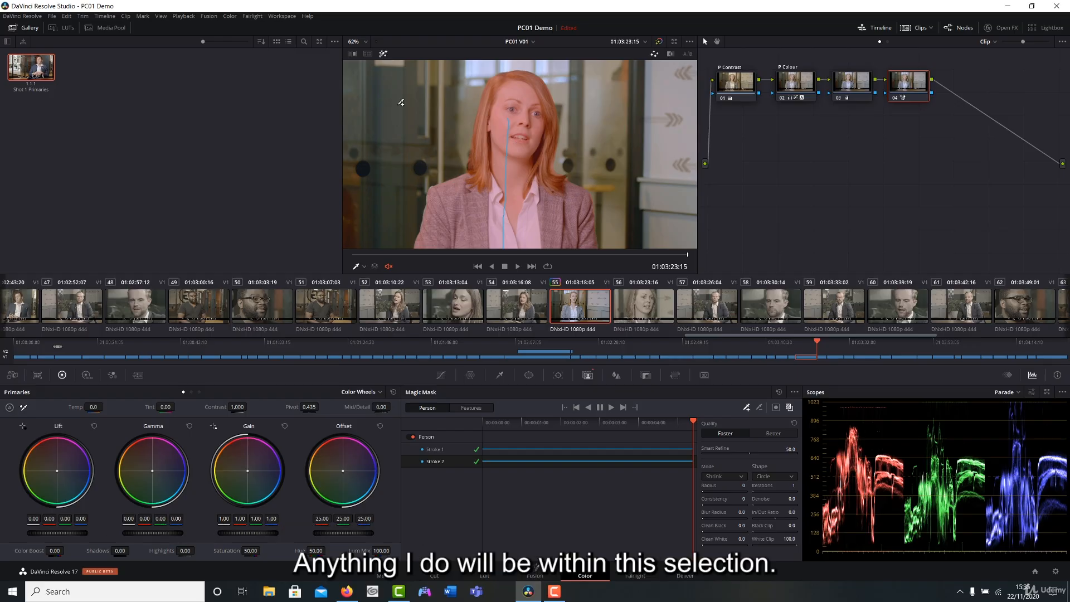
{"action": "left_click", "coordinate": [788, 408]}
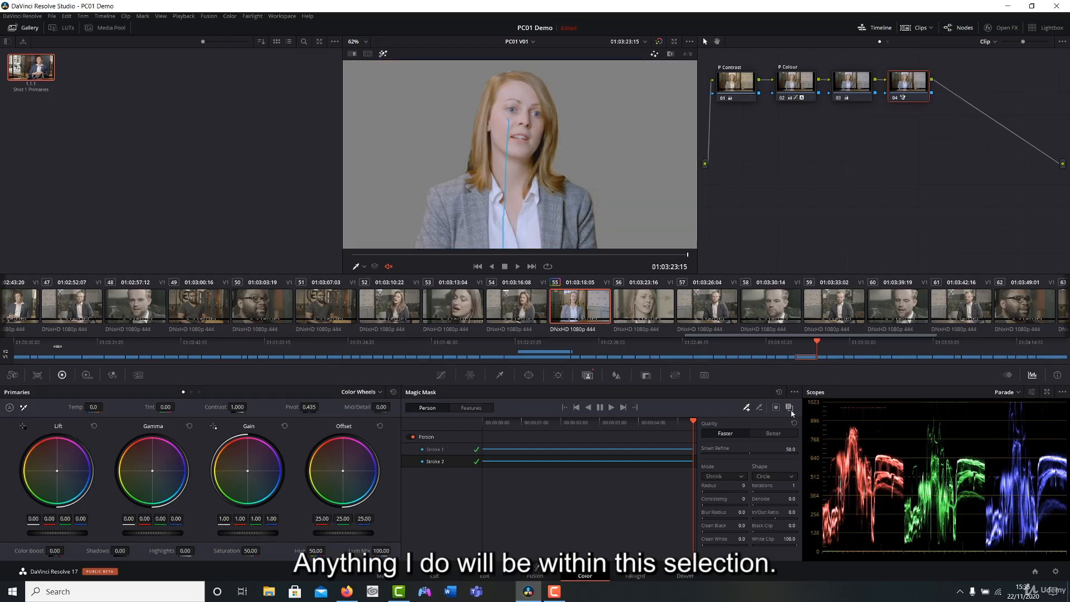
{"action": "left_click", "coordinate": [382, 54]}
Step: Try a strong blue gain shift on the masked woman, then reset the gain and restore the mask overlay
{"action": "mouse_move", "coordinate": [256, 488]}
{"action": "left_mouse_down"}
{"action": "mouse_move", "coordinate": [272, 471]}
{"action": "mouse_move", "coordinate": [221, 465]}
{"action": "mouse_move", "coordinate": [229, 486]}
{"action": "mouse_move", "coordinate": [255, 488]}
{"action": "mouse_move", "coordinate": [262, 472]}
{"action": "left_mouse_up"}
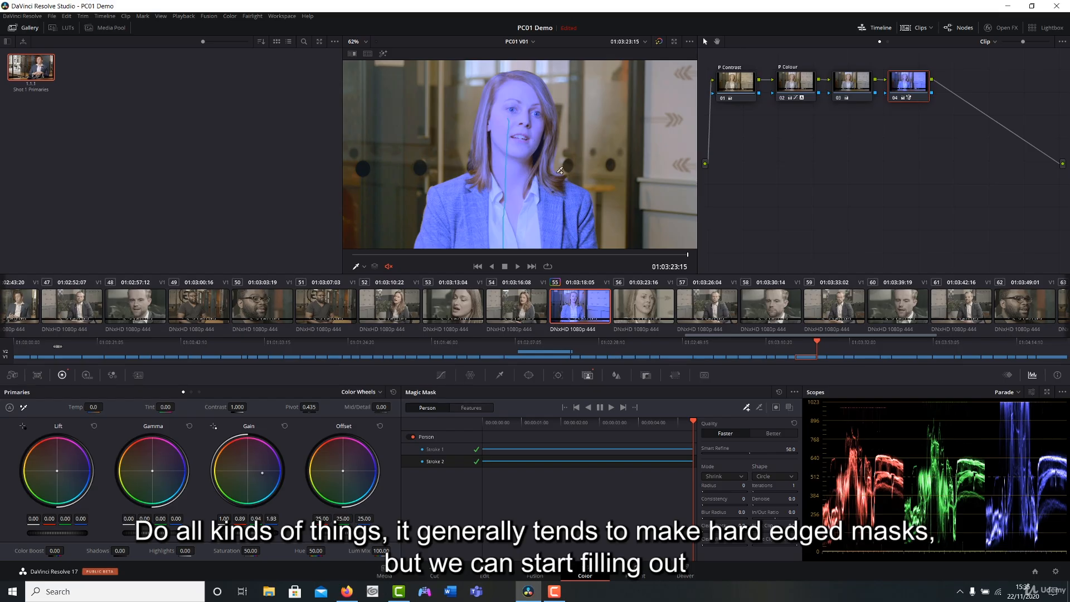
{"action": "left_click", "coordinate": [284, 426]}
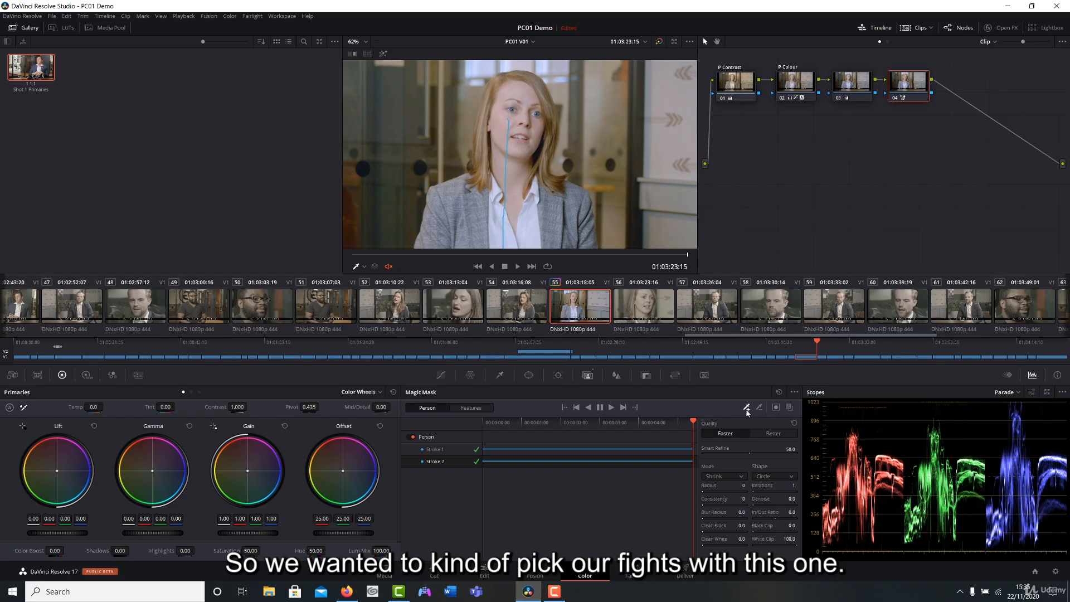
{"action": "left_click", "coordinate": [788, 409]}
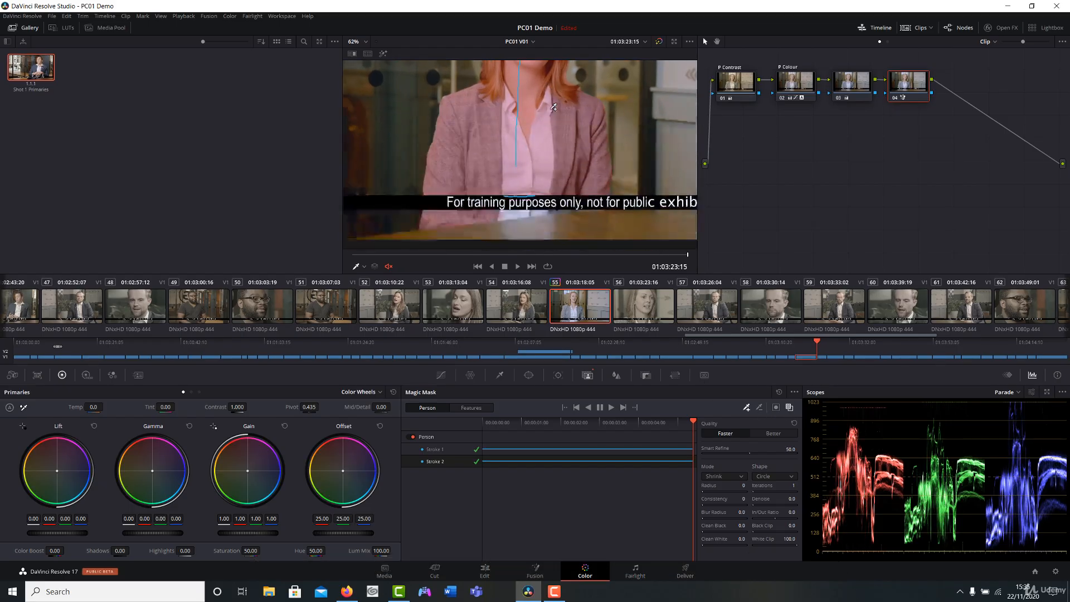
Step: Inspect the mask for unwanted background beside the hair and around the caption, scrubbing back to 01:03:19:11
{"action": "scroll", "coordinate": [518, 128], "scroll_direction": "down", "scroll_amount": 3}
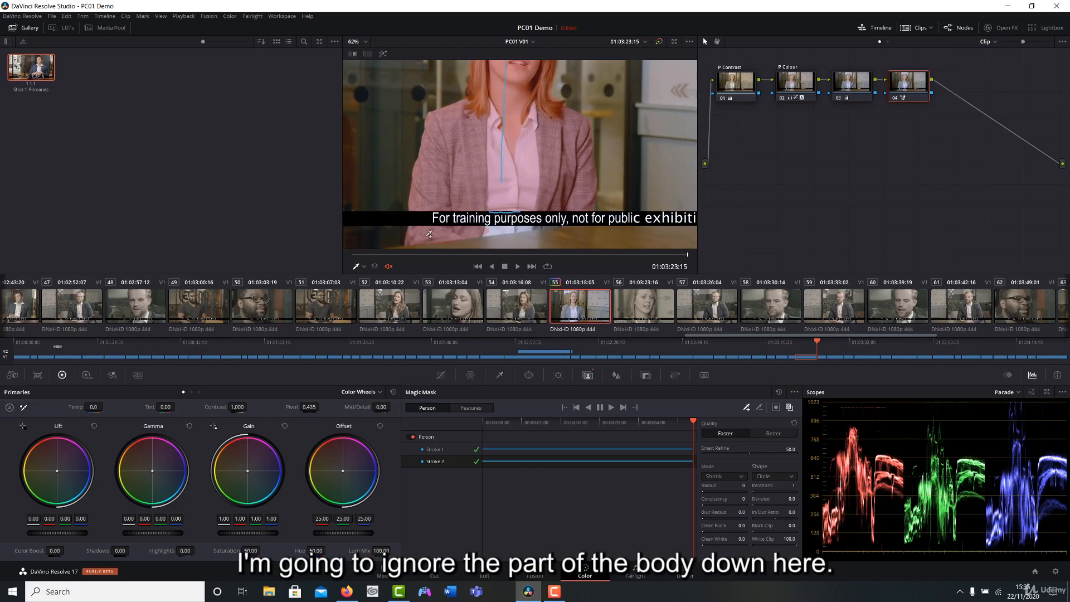
{"action": "scroll", "coordinate": [474, 125], "scroll_direction": "up", "scroll_amount": 3}
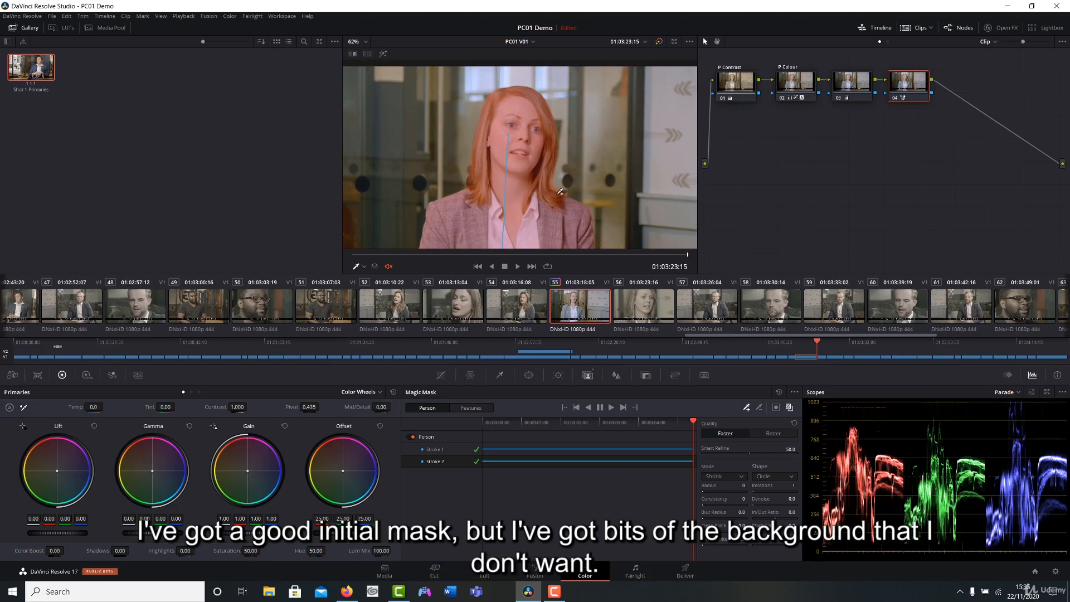
{"action": "left_click_drag", "start_coordinate": [670, 422], "coordinate": [543, 431]}
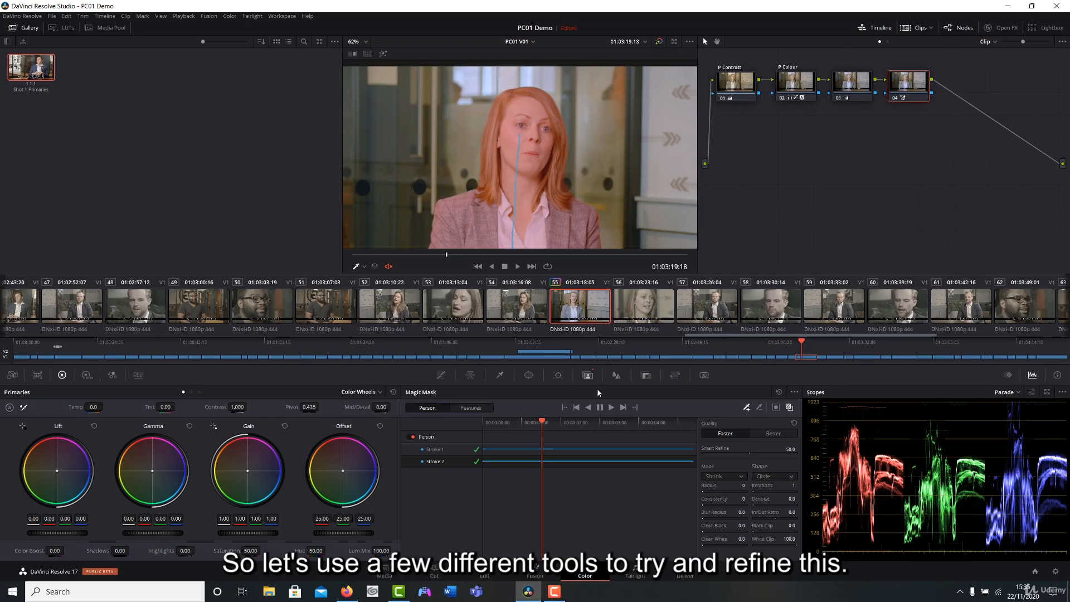
{"action": "mouse_move", "coordinate": [543, 427]}
{"action": "left_mouse_down"}
{"action": "mouse_move", "coordinate": [473, 425]}
{"action": "mouse_move", "coordinate": [530, 427]}
{"action": "left_mouse_up"}
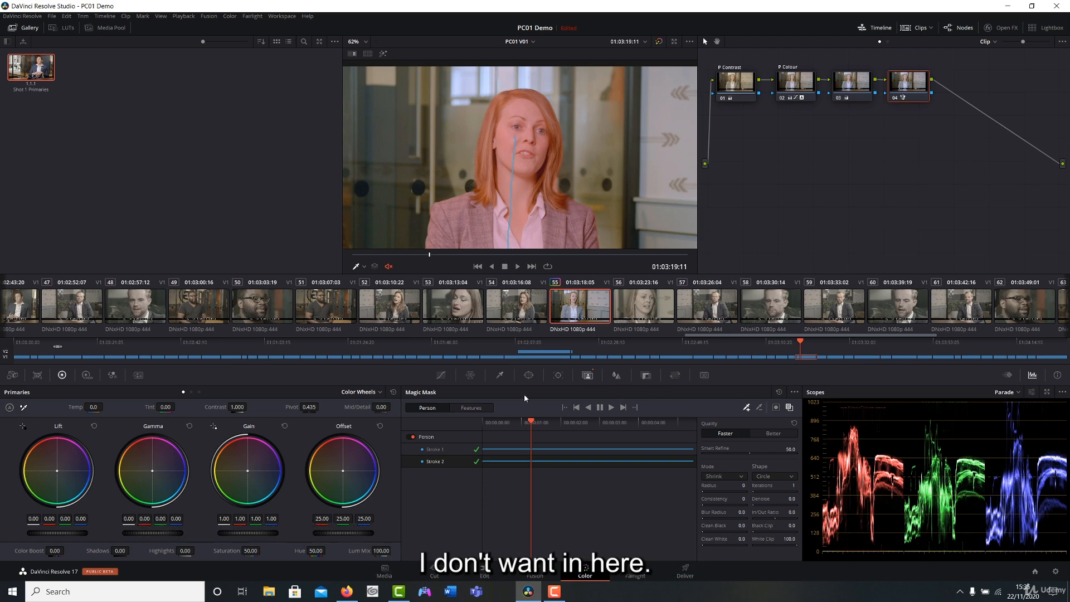
Step: At the clip's first frame, draw a short background stroke beside the woman's hair, just above her shoulder, to exclude that area from the mask
{"action": "left_click_drag", "start_coordinate": [530, 422], "coordinate": [481, 422]}
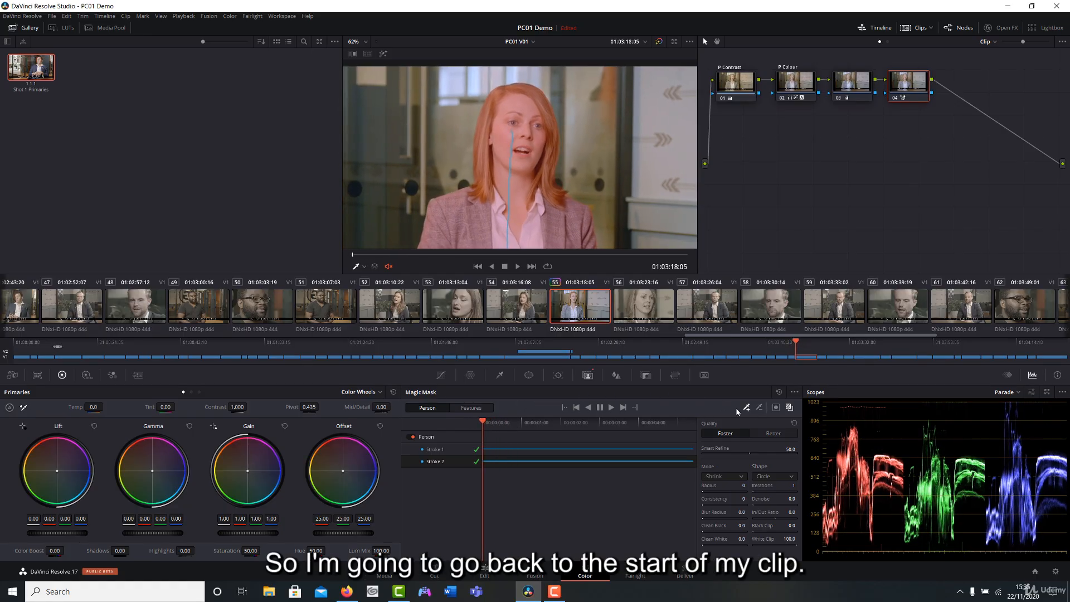
{"action": "left_click", "coordinate": [758, 408]}
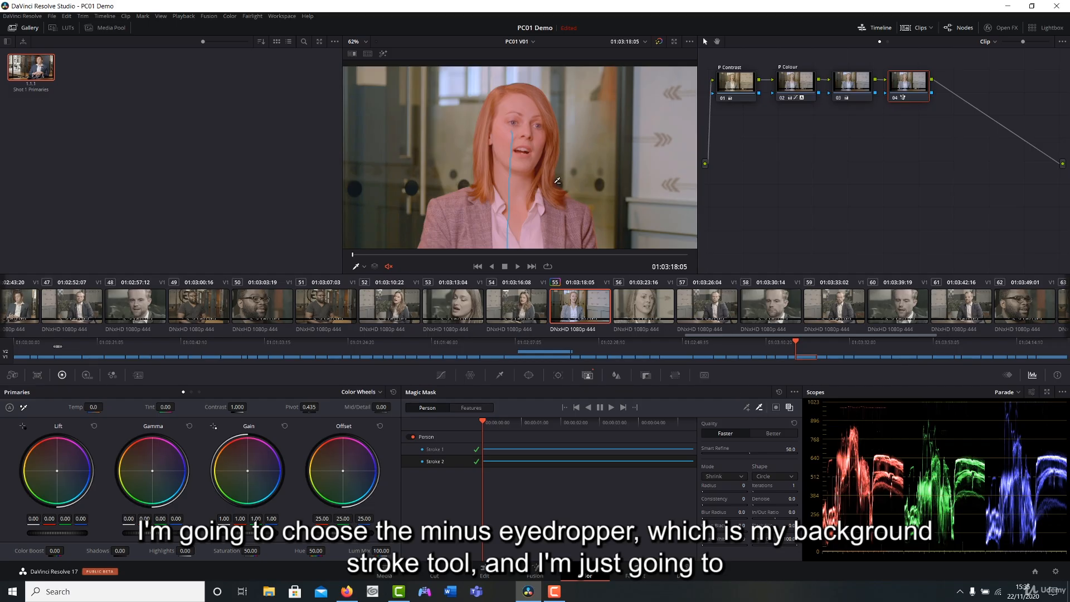
{"action": "left_click_drag", "start_coordinate": [556, 183], "coordinate": [572, 177]}
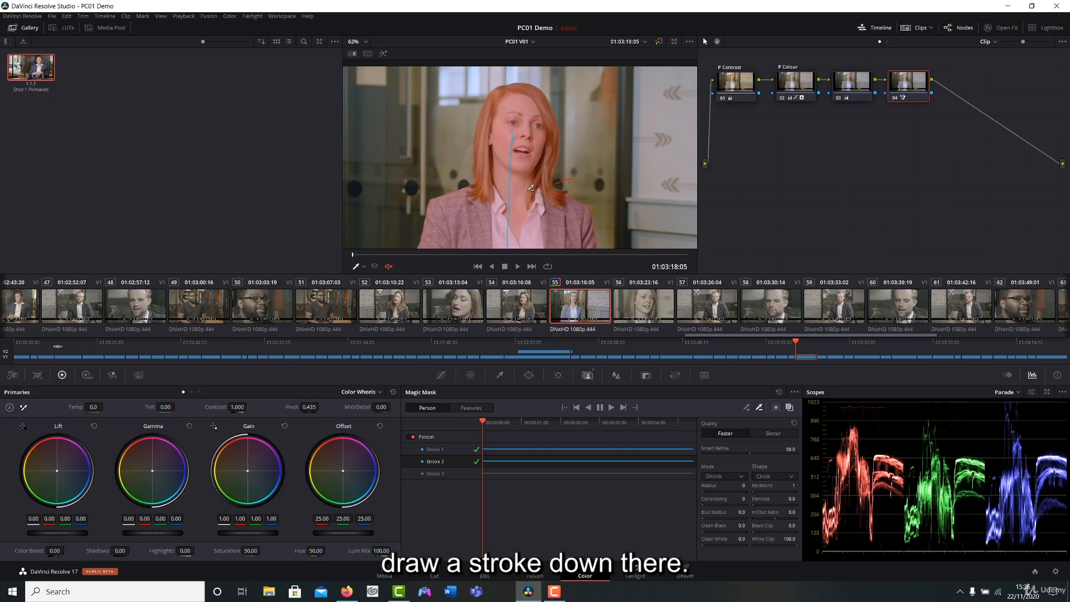
Step: Track the background stroke frame by frame to 01:03:18:13 and on to the clip's end, and check the mask back at 01:03:19:18
{"action": "left_click", "coordinate": [623, 407]}
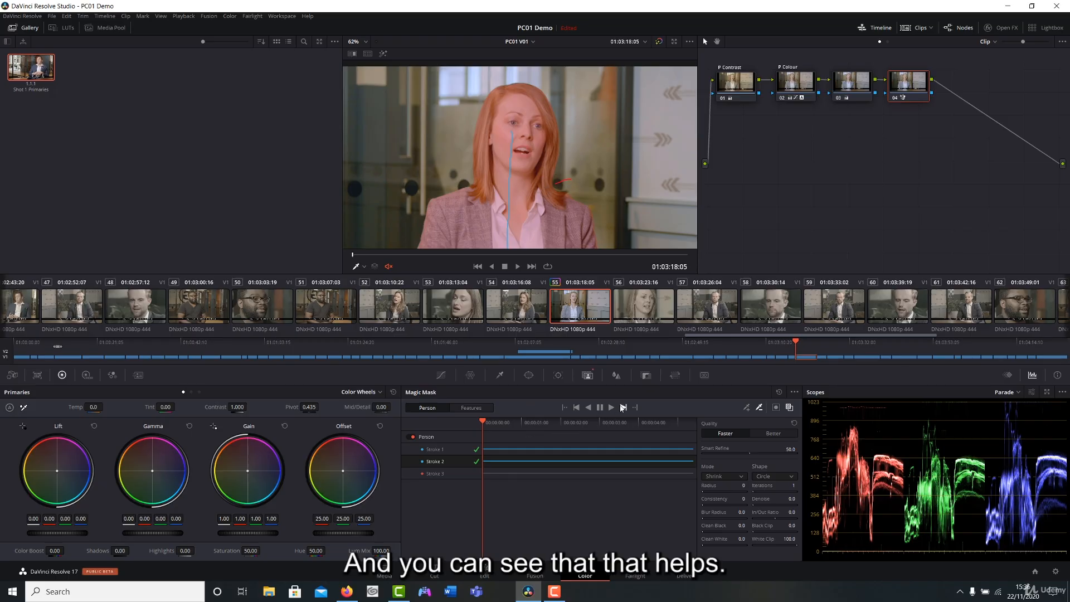
{"action": "left_click", "coordinate": [622, 407]}
{"action": "left_click", "coordinate": [623, 407]}
{"action": "left_click", "coordinate": [623, 407]}
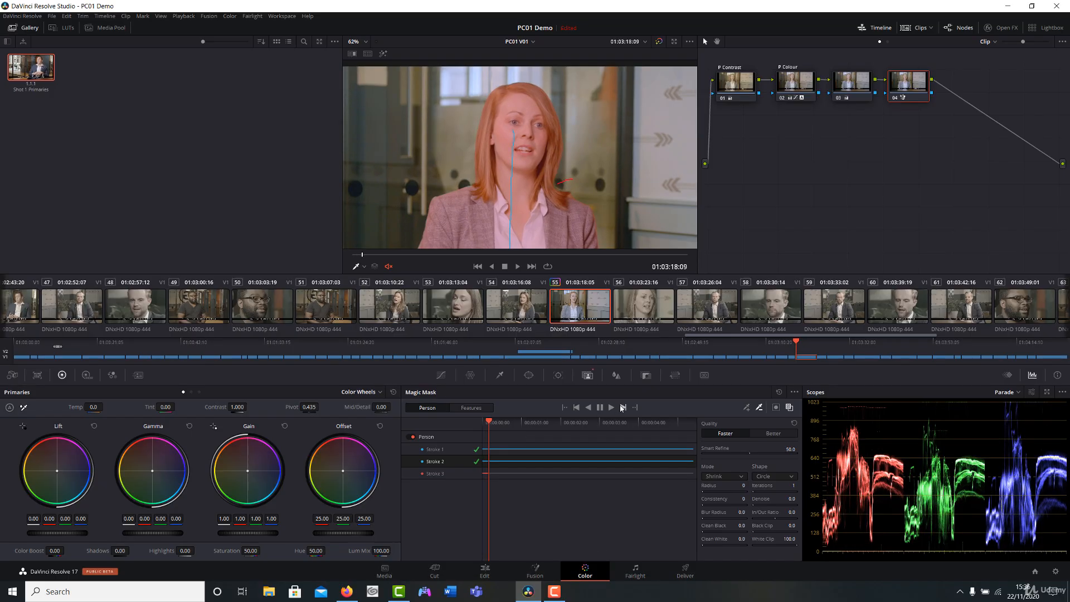
{"action": "left_click", "coordinate": [622, 408]}
{"action": "left_click", "coordinate": [622, 407]}
{"action": "left_click", "coordinate": [623, 407]}
{"action": "left_click", "coordinate": [623, 407]}
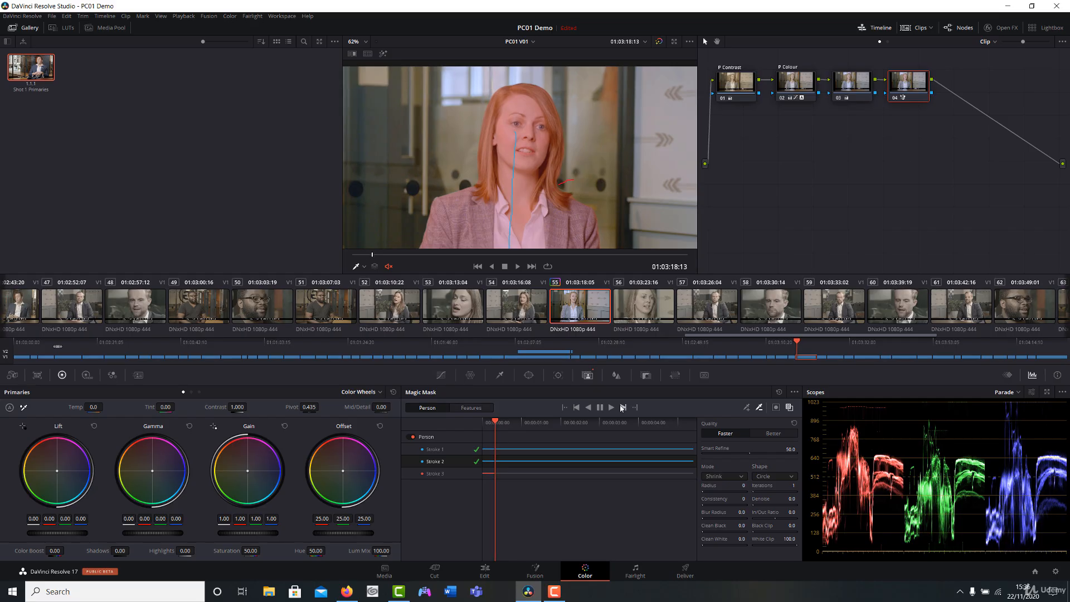
{"action": "left_click", "coordinate": [612, 407]}
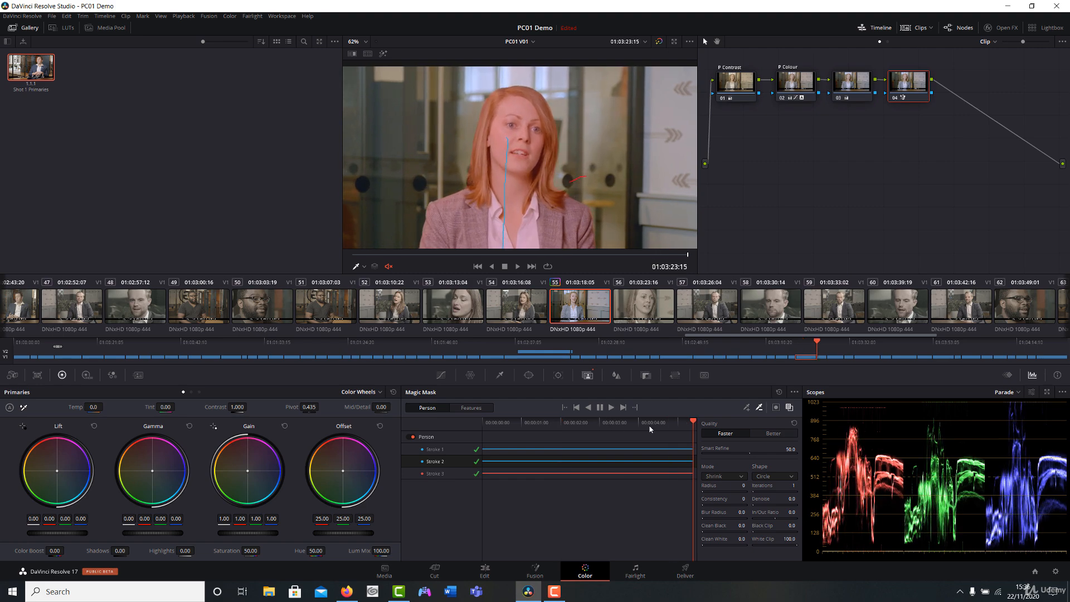
{"action": "left_click_drag", "start_coordinate": [650, 424], "coordinate": [542, 434]}
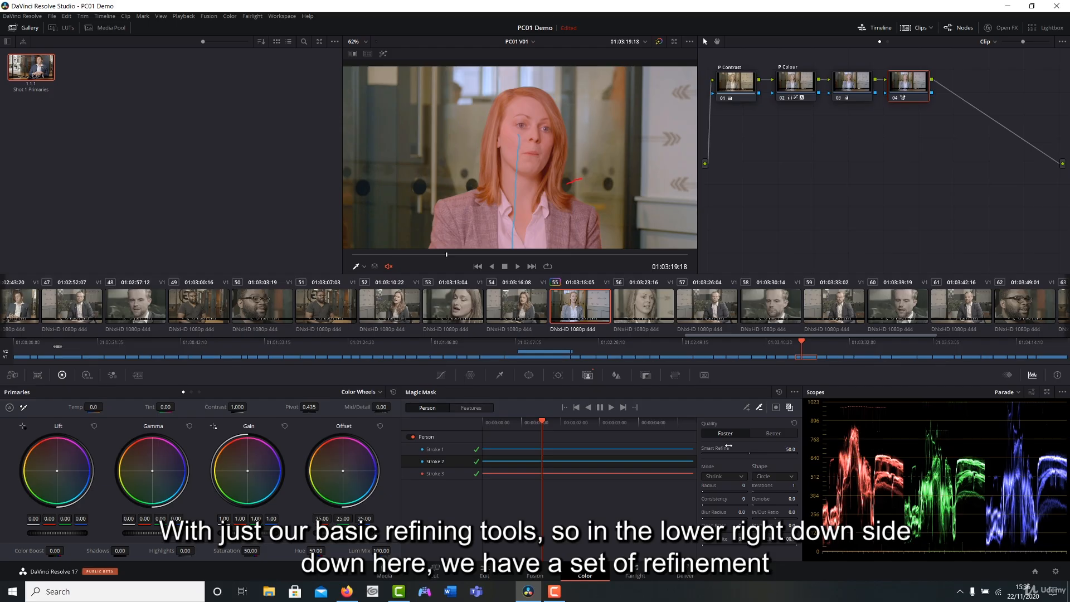
Step: Refine the person mask's edges by setting Smart Refine to 64.1 and Blur Radius to 54.6
{"action": "left_click_drag", "start_coordinate": [525, 211], "coordinate": [521, 186]}
{"action": "scroll", "coordinate": [523, 158], "scroll_direction": "down", "scroll_amount": 2}
{"action": "scroll", "coordinate": [521, 175], "scroll_direction": "up", "scroll_amount": 1}
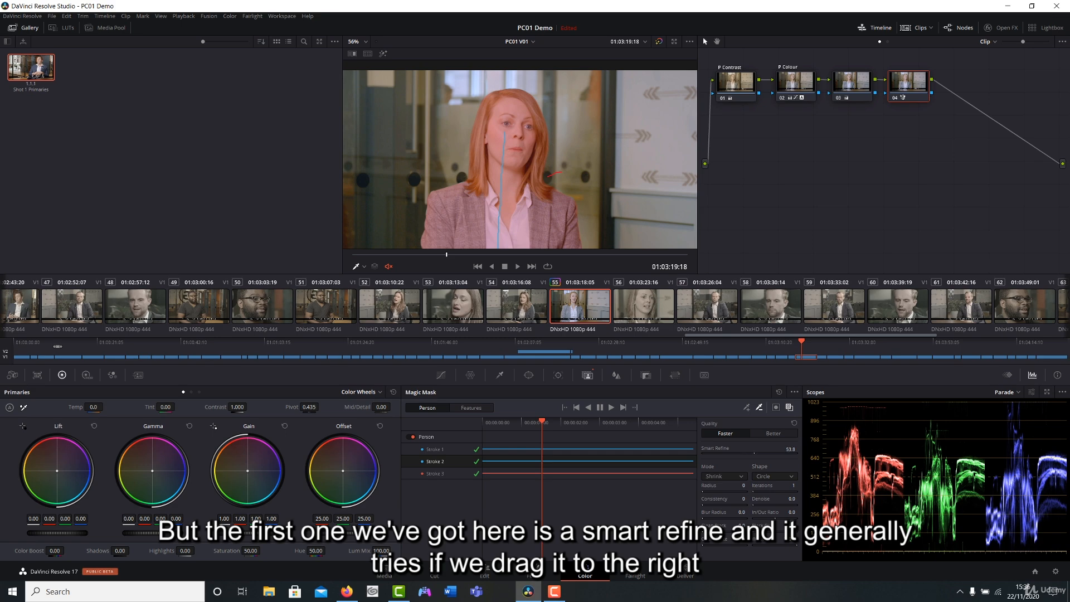
{"action": "left_click_drag", "start_coordinate": [755, 453], "coordinate": [757, 453]}
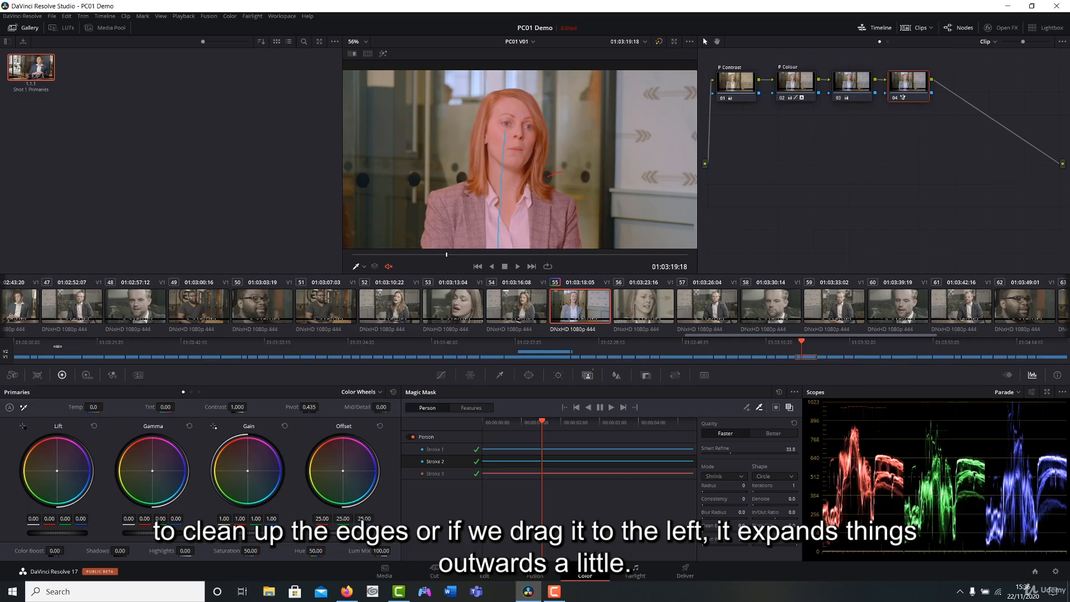
{"action": "left_click_drag", "start_coordinate": [718, 453], "coordinate": [738, 452]}
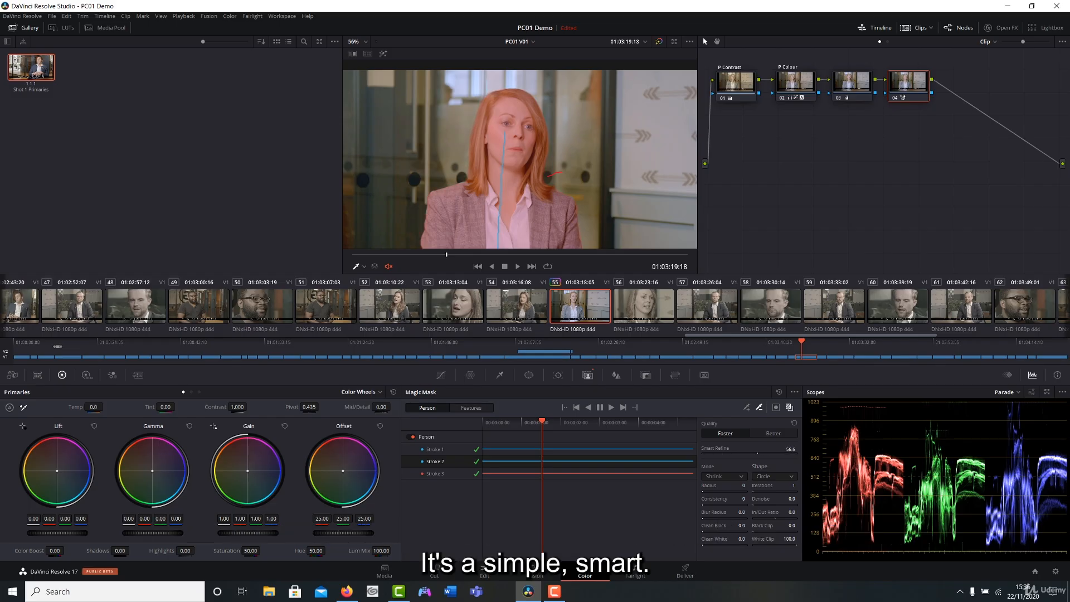
{"action": "left_click_drag", "start_coordinate": [760, 453], "coordinate": [765, 453]}
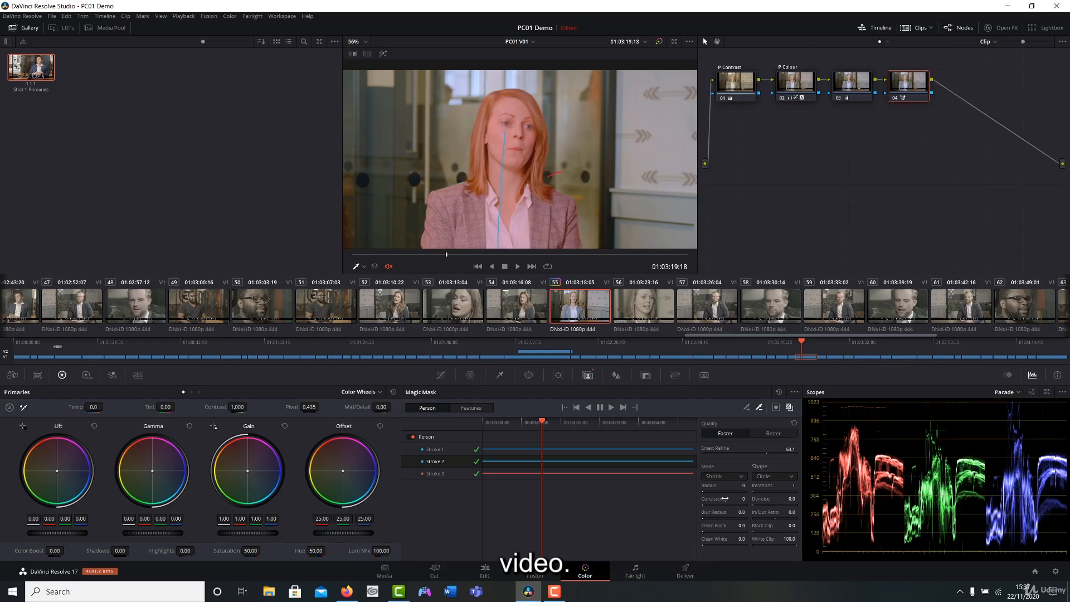
{"action": "left_click_drag", "start_coordinate": [709, 513], "coordinate": [750, 512]}
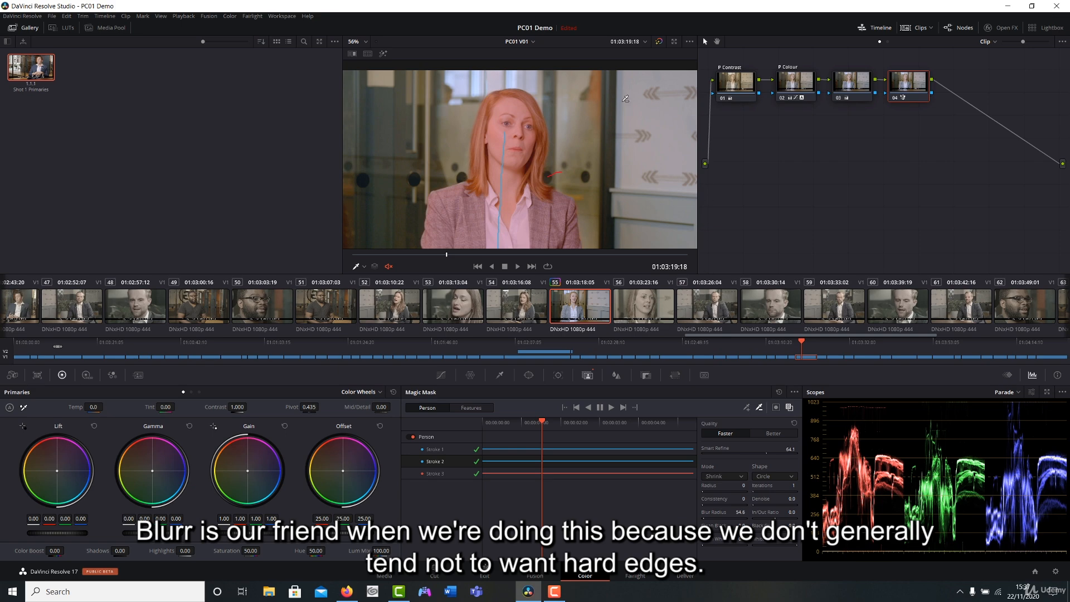
Step: Turn off the mask overlay and inspect the refined mask in highlight mode up to 01:03:20:12, then leave highlight mode
{"action": "left_click", "coordinate": [382, 54]}
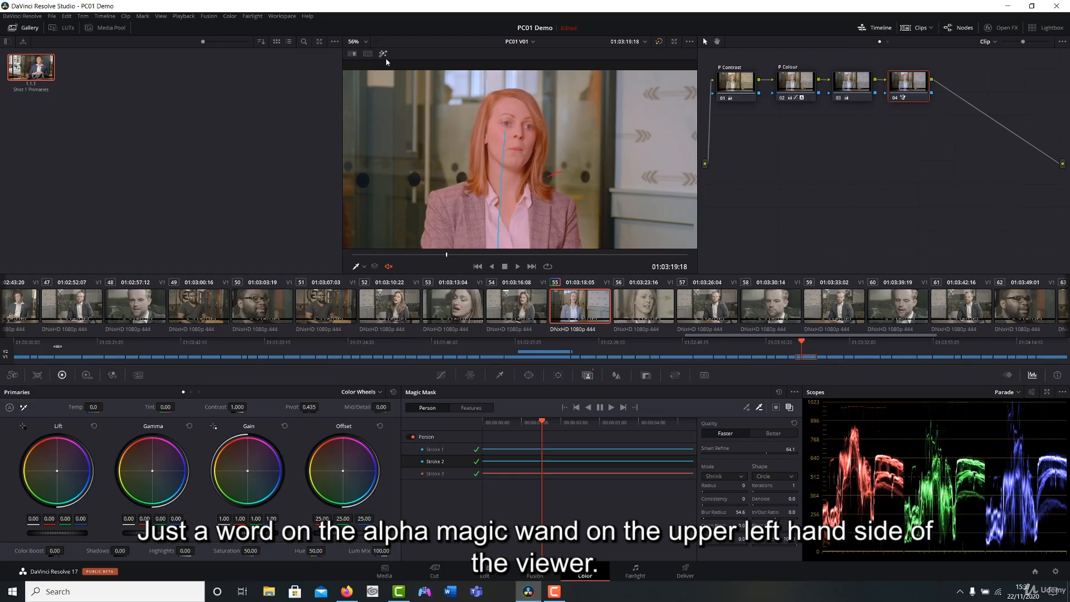
{"action": "left_click", "coordinate": [790, 409]}
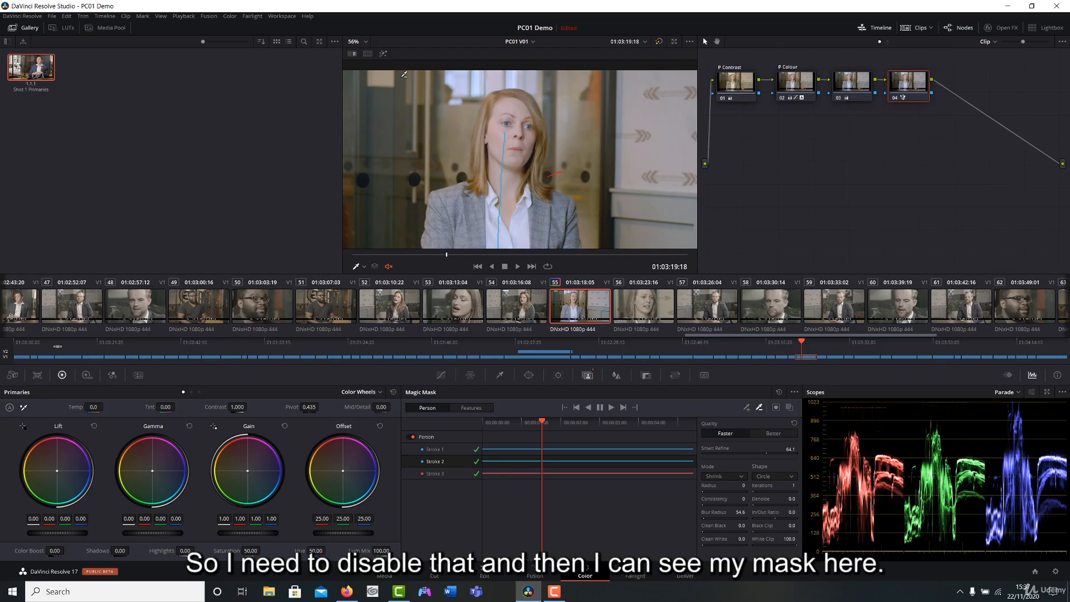
{"action": "left_click", "coordinate": [383, 53]}
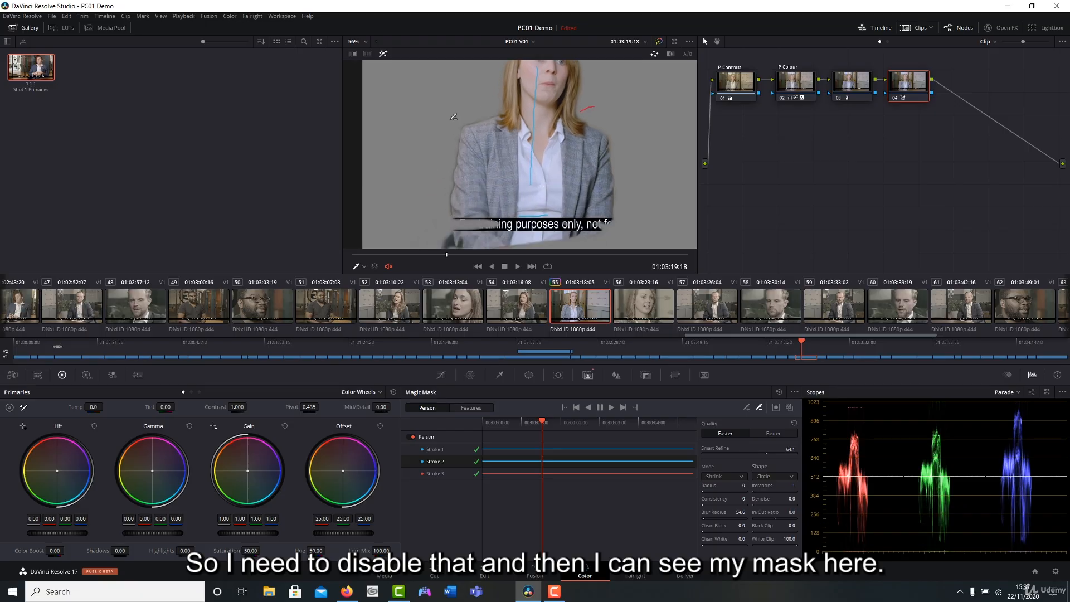
{"action": "left_click_drag", "start_coordinate": [454, 117], "coordinate": [438, 155]}
{"action": "mouse_move", "coordinate": [504, 255]}
{"action": "left_mouse_down"}
{"action": "mouse_move", "coordinate": [710, 256]}
{"action": "mouse_move", "coordinate": [493, 255]}
{"action": "left_mouse_up"}
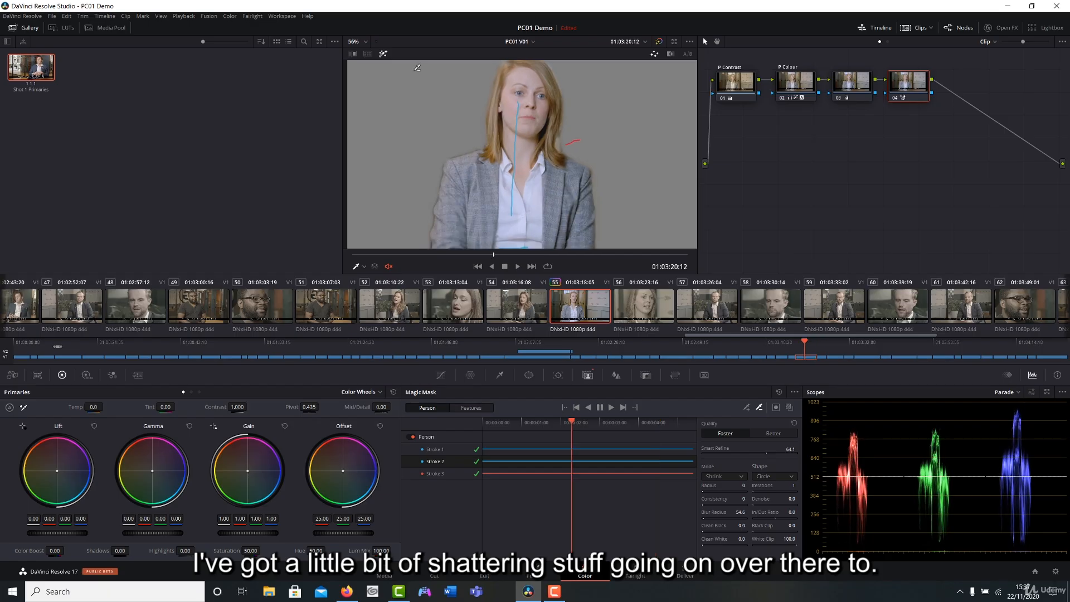
{"action": "left_click", "coordinate": [383, 54]}
{"action": "left_click_drag", "start_coordinate": [515, 132], "coordinate": [515, 142]}
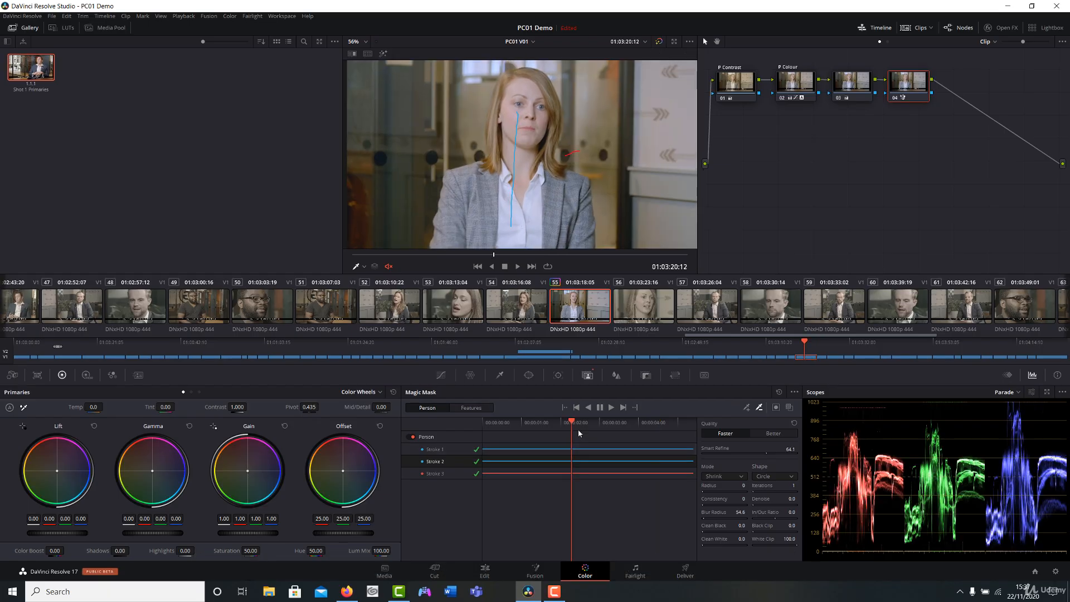
Step: On the clip's last frame with the mask overlay restored, set Clean Black to 8.1, Clean White to 15.9, Denoise to 8.8 and In/Out Ratio to -17.6
{"action": "left_click_drag", "start_coordinate": [573, 422], "coordinate": [710, 444]}
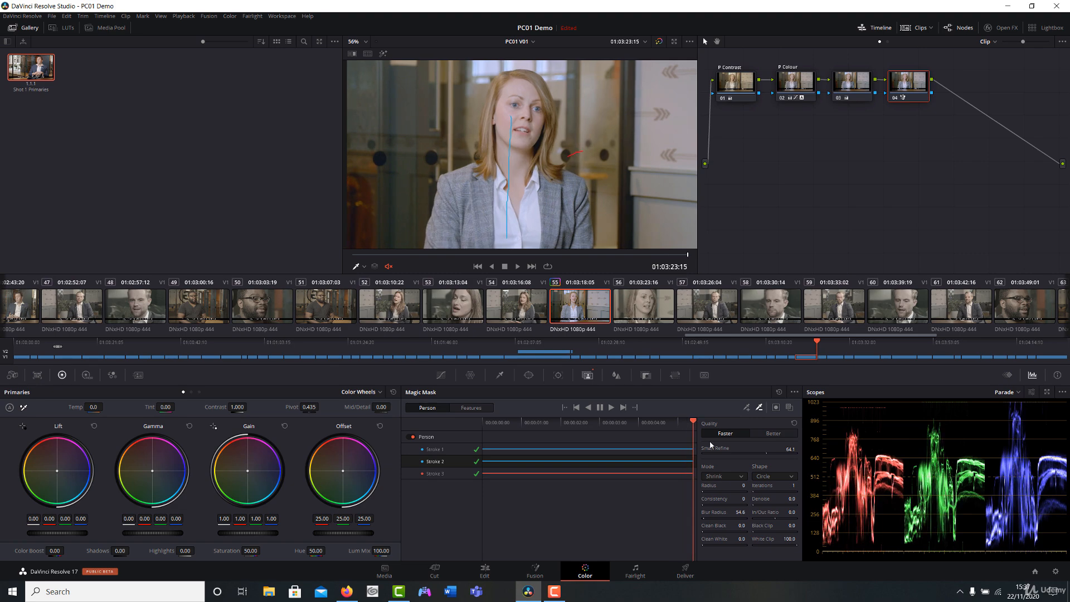
{"action": "left_click_drag", "start_coordinate": [712, 525], "coordinate": [719, 525]}
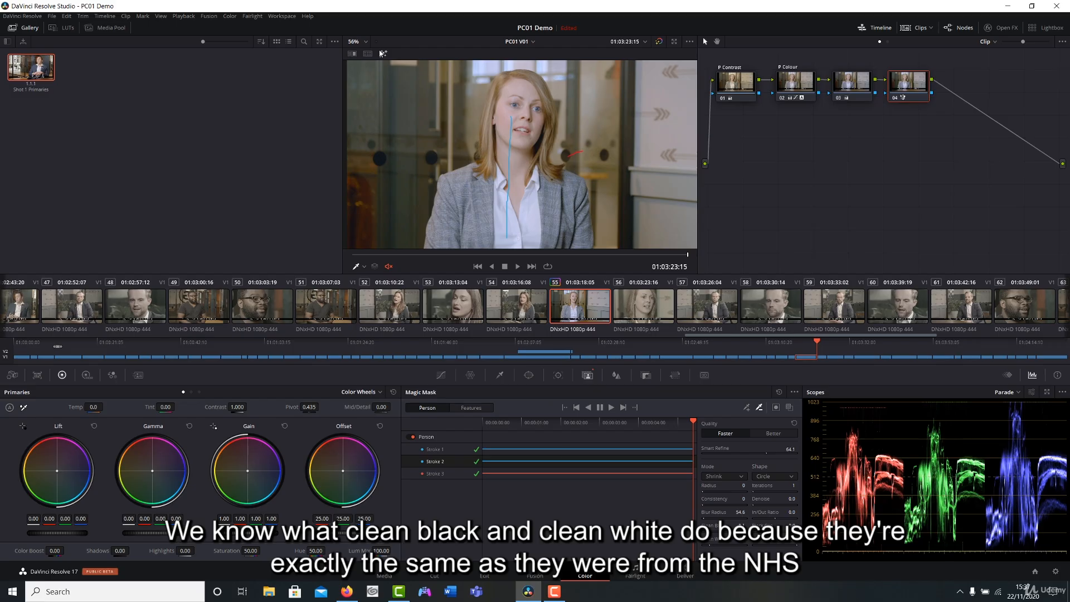
{"action": "left_click", "coordinate": [790, 407]}
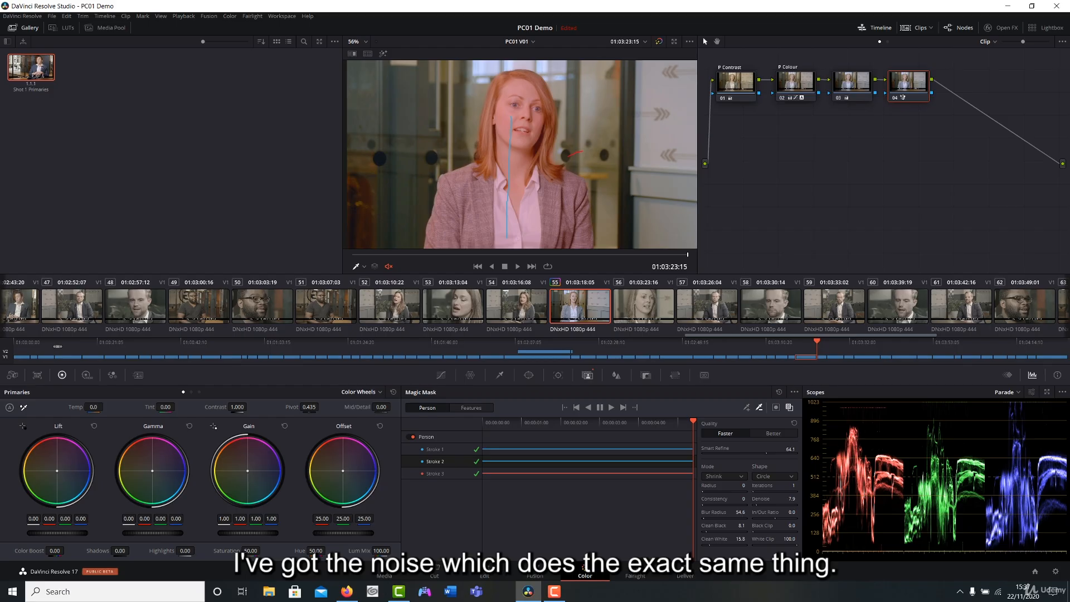
{"action": "left_click_drag", "start_coordinate": [771, 516], "coordinate": [761, 516]}
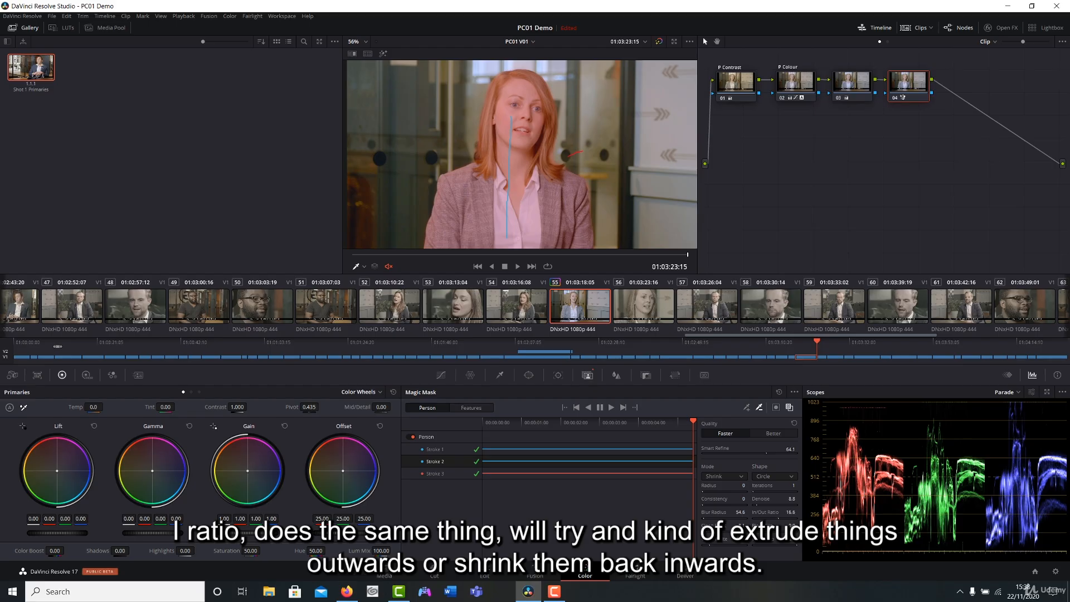
{"action": "left_click_drag", "start_coordinate": [761, 516], "coordinate": [747, 516]}
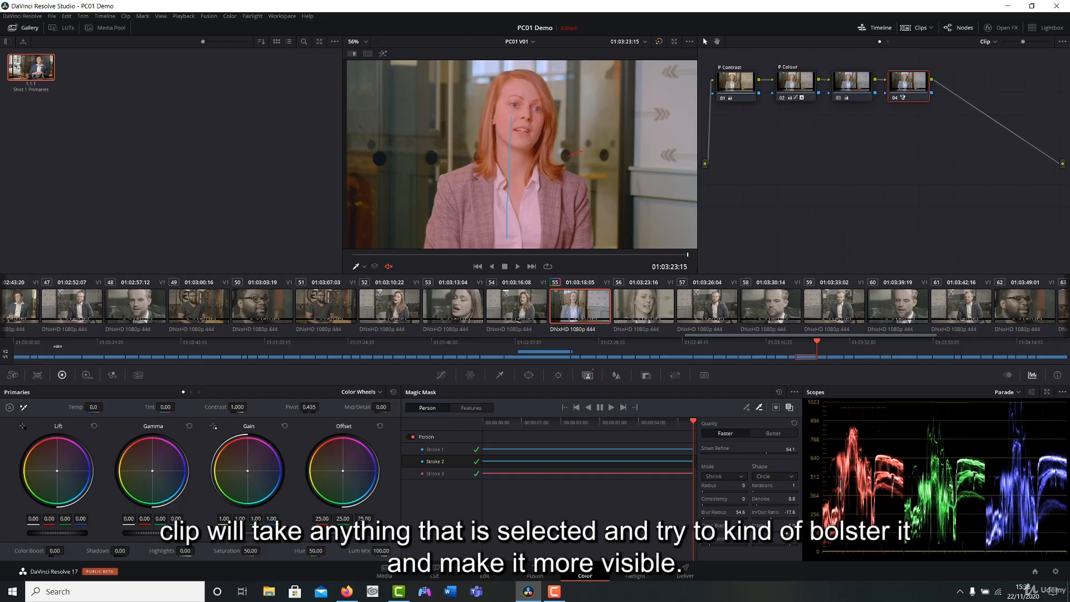
{"action": "left_click_drag", "start_coordinate": [770, 539], "coordinate": [780, 538]}
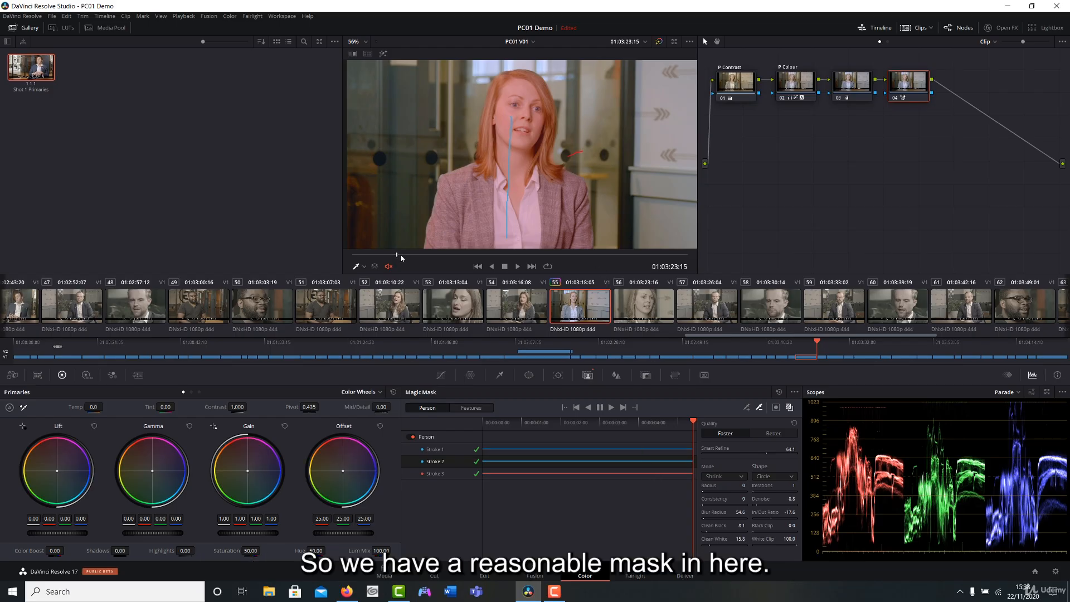
Step: Check the masked woman in highlight mode without the overlay, then leave highlight mode and hide the on-screen stroke lines
{"action": "left_click_drag", "start_coordinate": [400, 254], "coordinate": [692, 276]}
{"action": "left_click", "coordinate": [383, 53]}
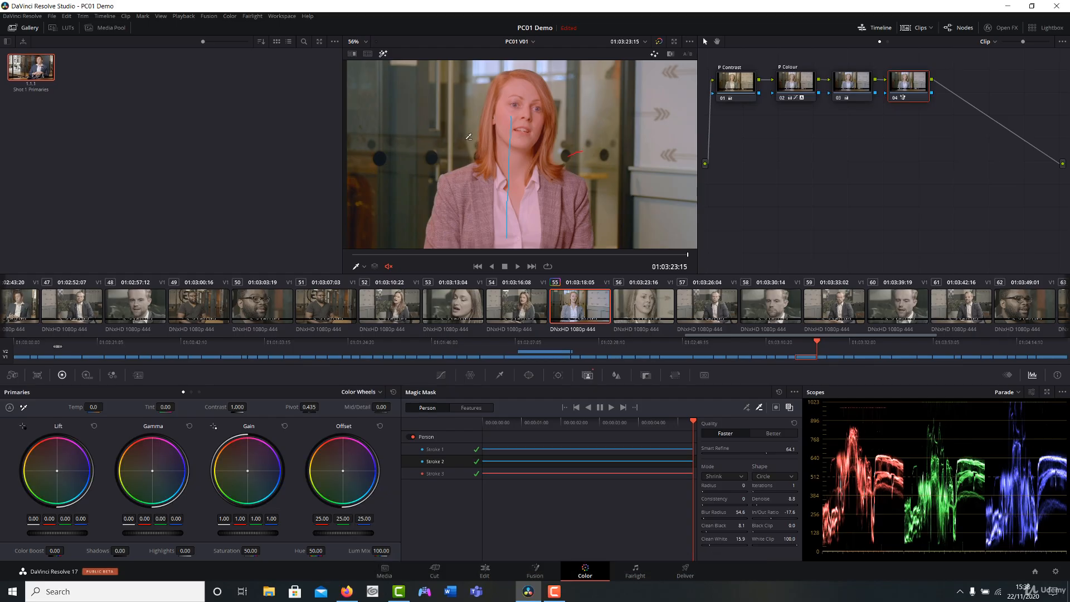
{"action": "left_click", "coordinate": [790, 408]}
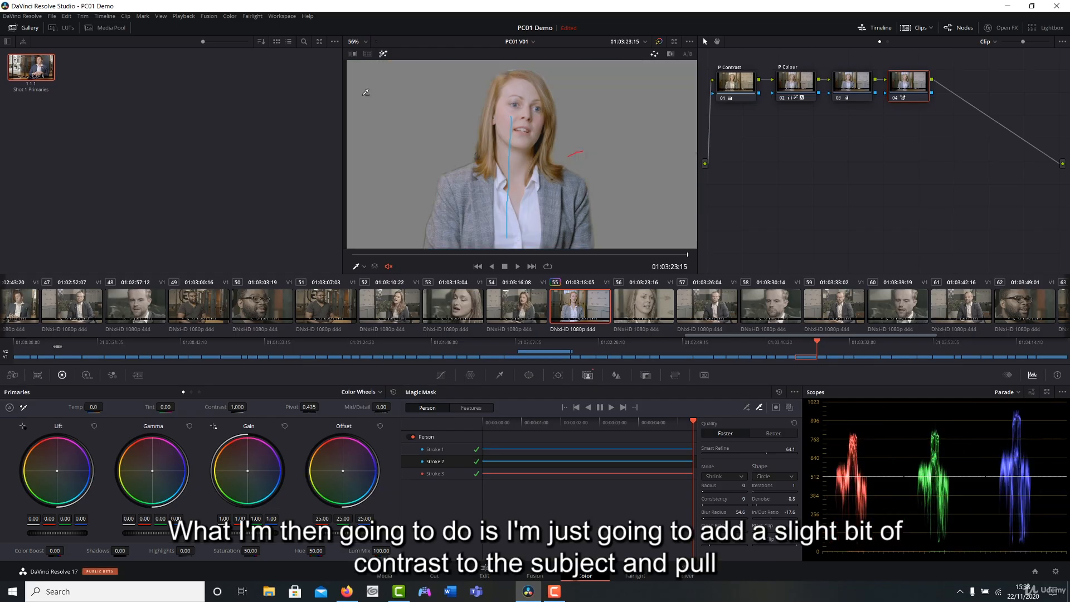
{"action": "left_click", "coordinate": [382, 54]}
{"action": "left_click", "coordinate": [361, 267]}
{"action": "left_click", "coordinate": [401, 281]}
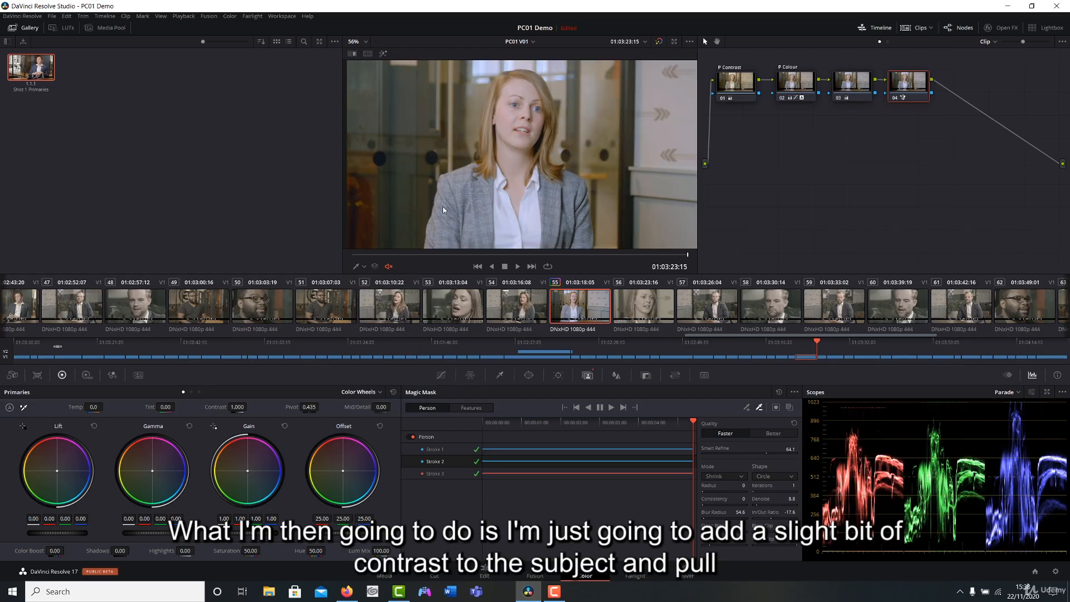
Step: Grade the masked woman with contrast 1.084, pivot 0.299 and saturation 52.60, and shift the gamma slightly warmer
{"action": "scroll", "coordinate": [548, 171], "scroll_direction": "down", "scroll_amount": 3}
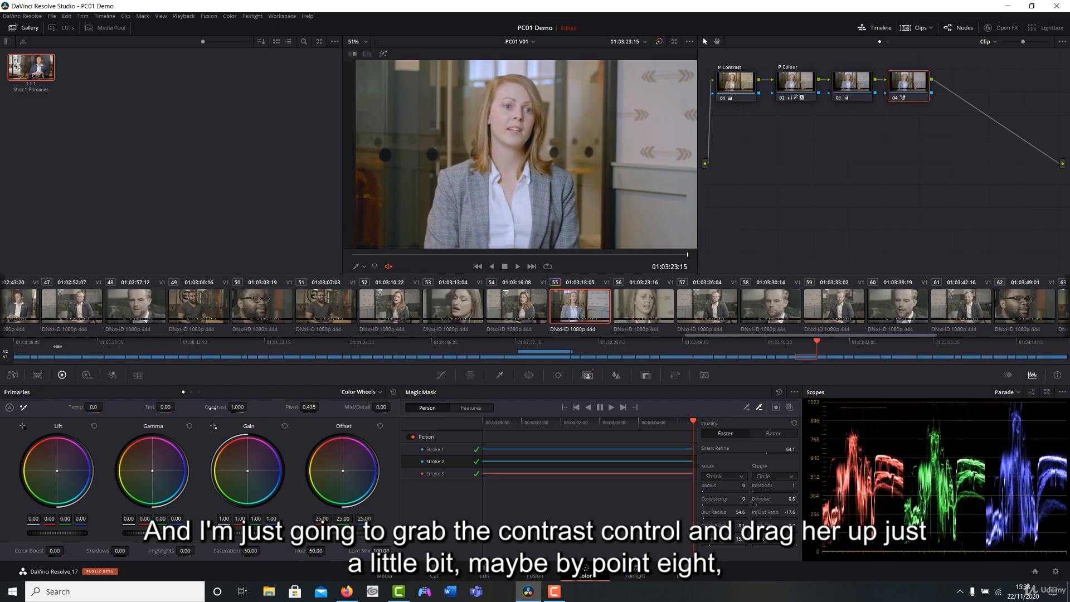
{"action": "left_click_drag", "start_coordinate": [249, 407], "coordinate": [321, 407]}
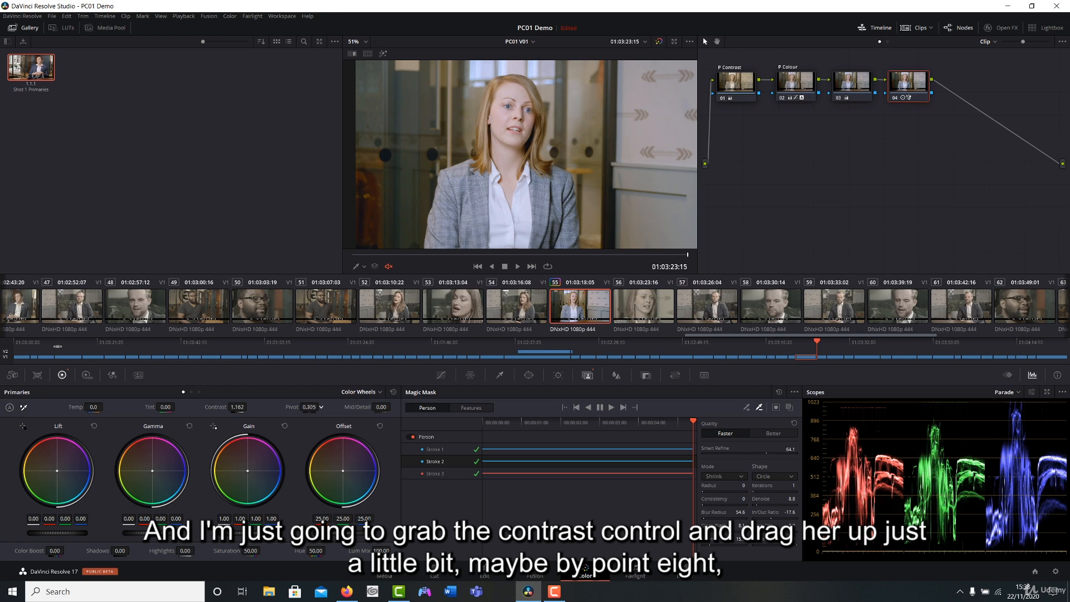
{"action": "left_click_drag", "start_coordinate": [249, 407], "coordinate": [249, 406]}
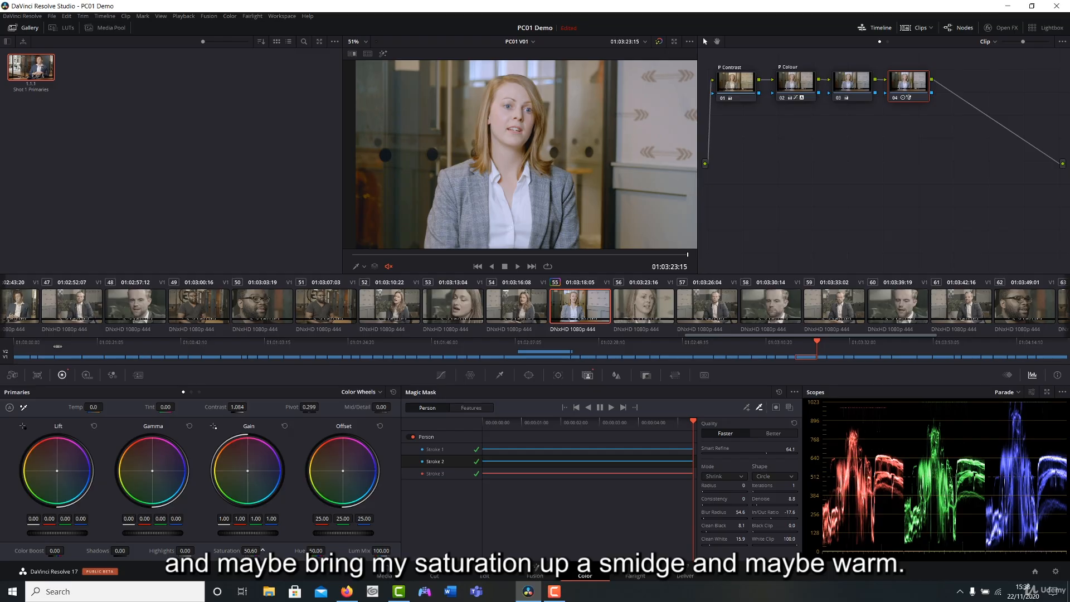
{"action": "left_click_drag", "start_coordinate": [262, 550], "coordinate": [263, 550]}
{"action": "left_click_drag", "start_coordinate": [152, 473], "coordinate": [151, 473]}
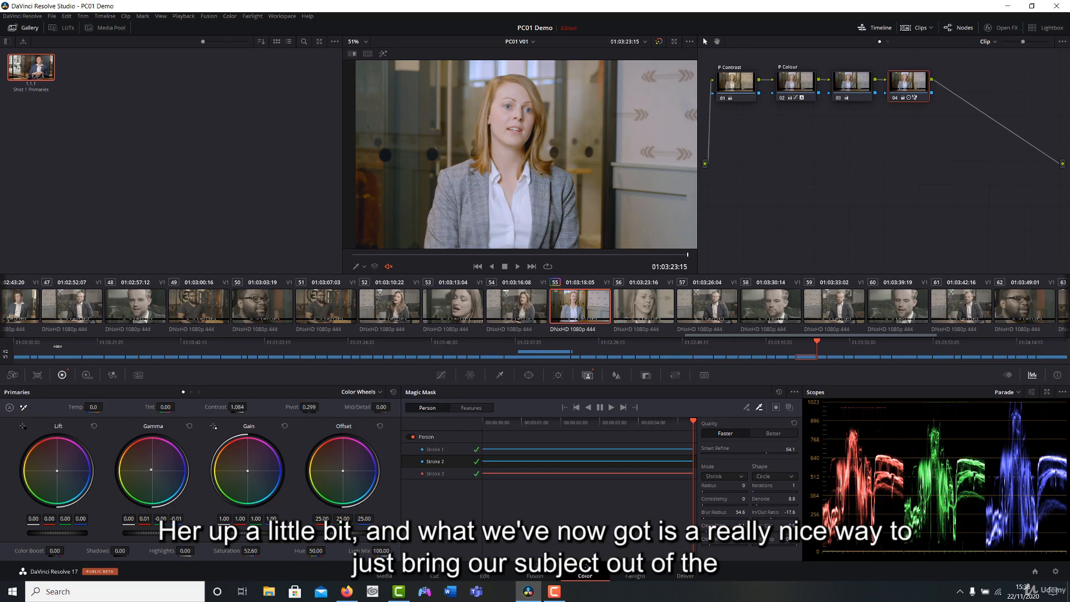
Step: Compare the shot with node 04 disabled and enabled, and reduce that node's contrast to 1.036
{"action": "scroll", "coordinate": [561, 167], "scroll_direction": "down", "scroll_amount": 1}
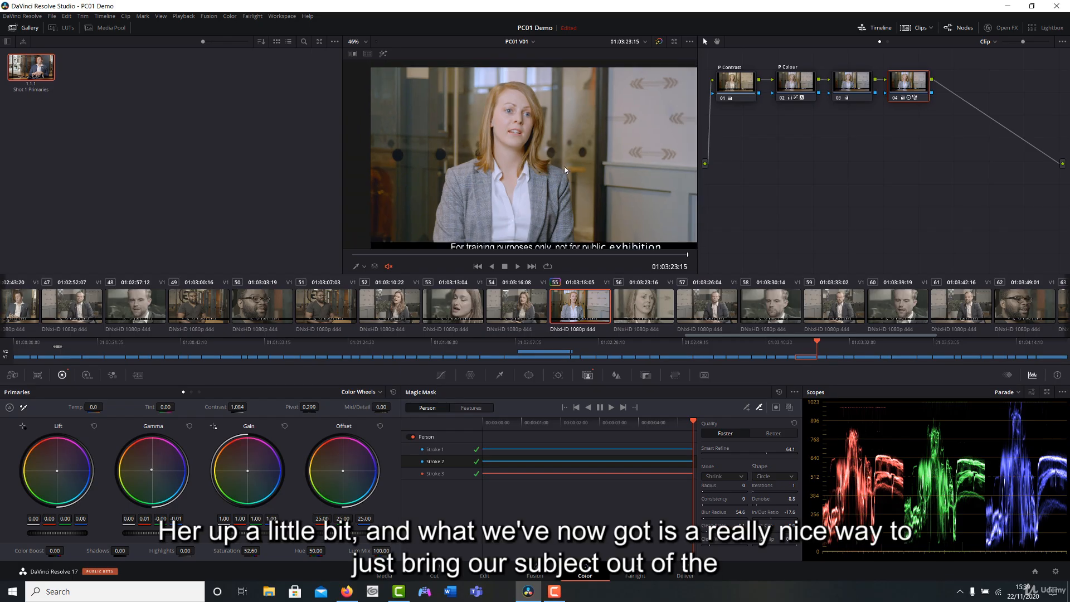
{"action": "left_click", "coordinate": [895, 98]}
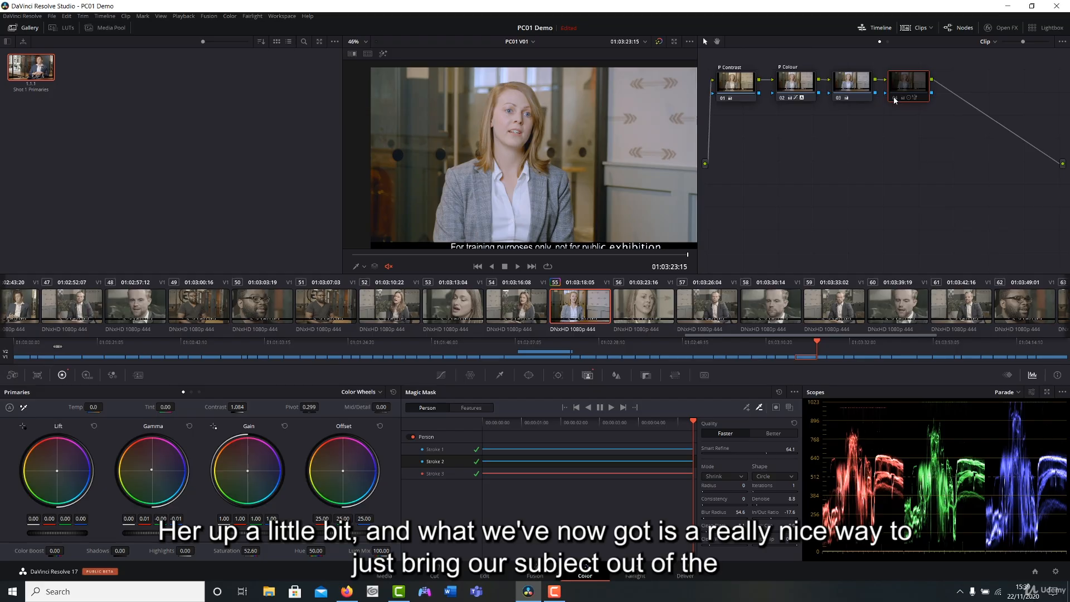
{"action": "left_click", "coordinate": [895, 98]}
{"action": "left_click", "coordinate": [895, 98]}
{"action": "left_click", "coordinate": [894, 99]}
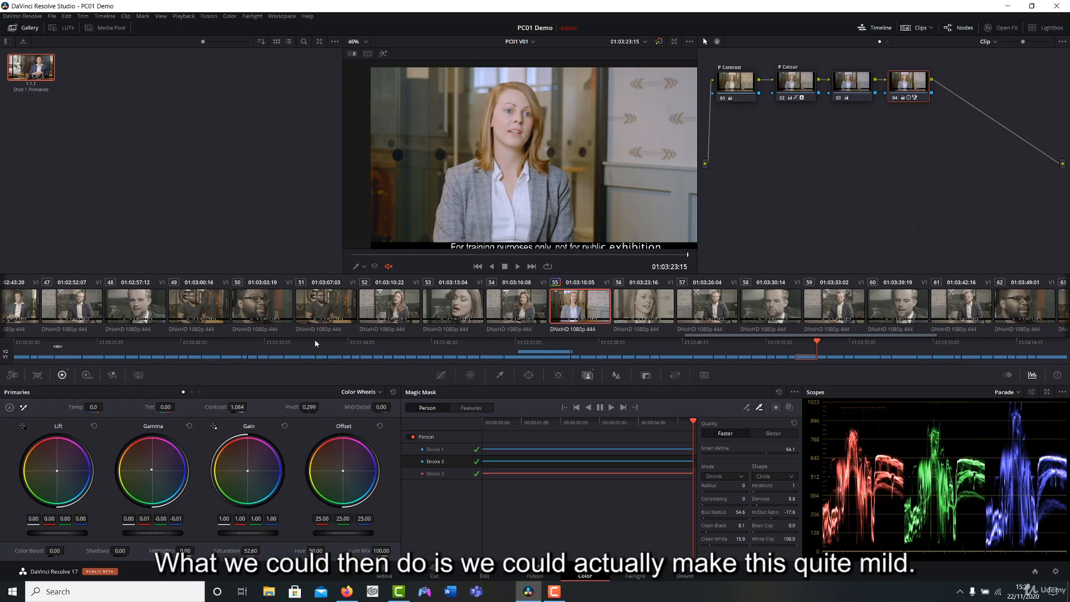
{"action": "mouse_move", "coordinate": [238, 407]}
{"action": "left_mouse_down"}
{"action": "mouse_move", "coordinate": [224, 407]}
{"action": "mouse_move", "coordinate": [253, 406]}
{"action": "left_mouse_up"}
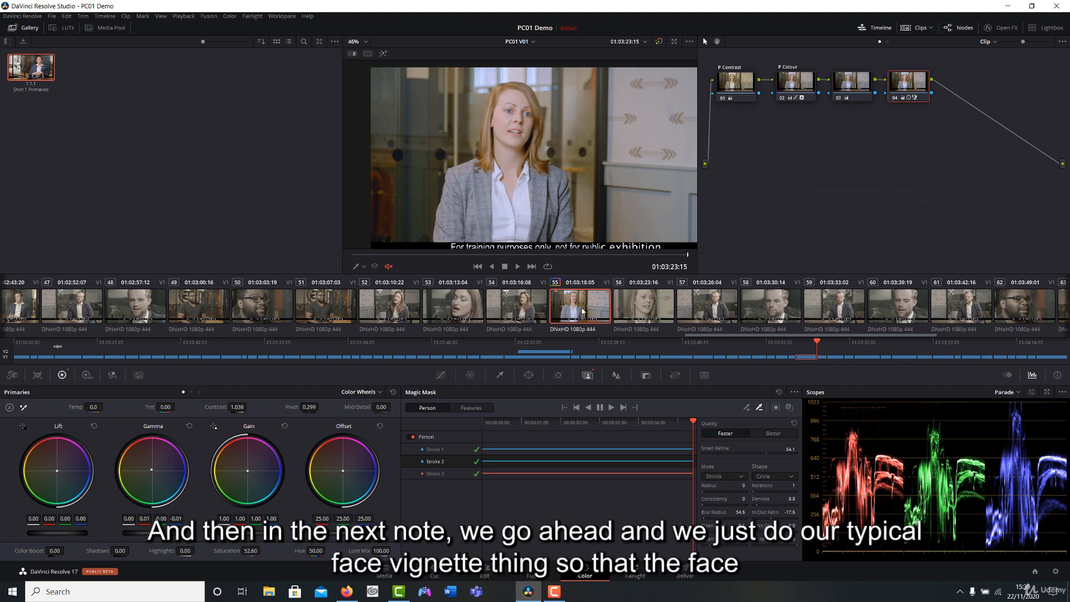
Step: Add a serial node after node 04 and fit a circular window over the woman's face, size about 34.6, aspect about 34.6, rotated about 3.9
{"action": "key", "text": "alt+s"}
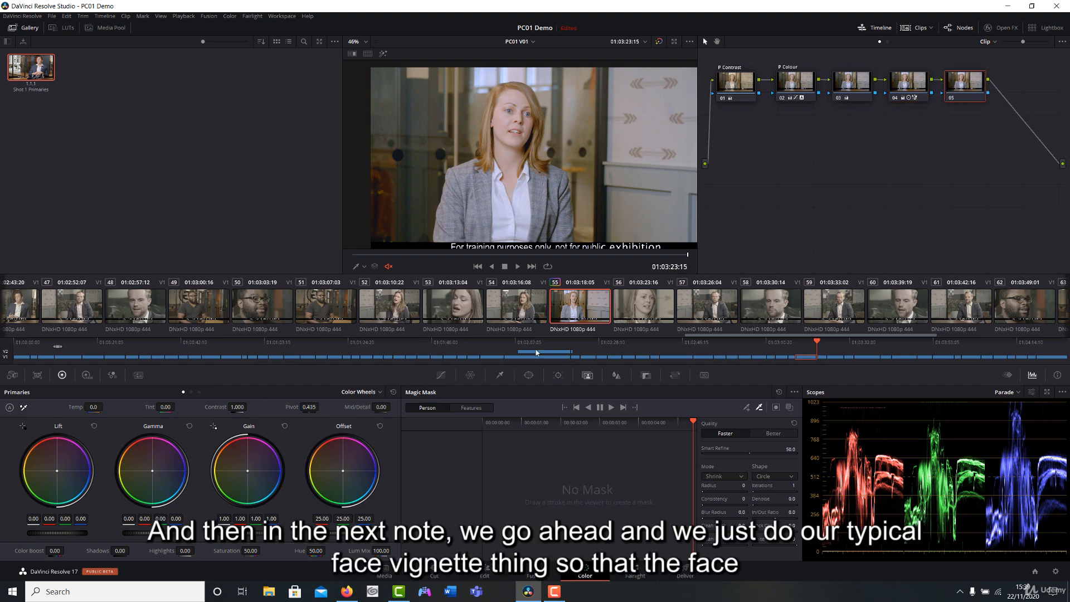
{"action": "left_click", "coordinate": [528, 376]}
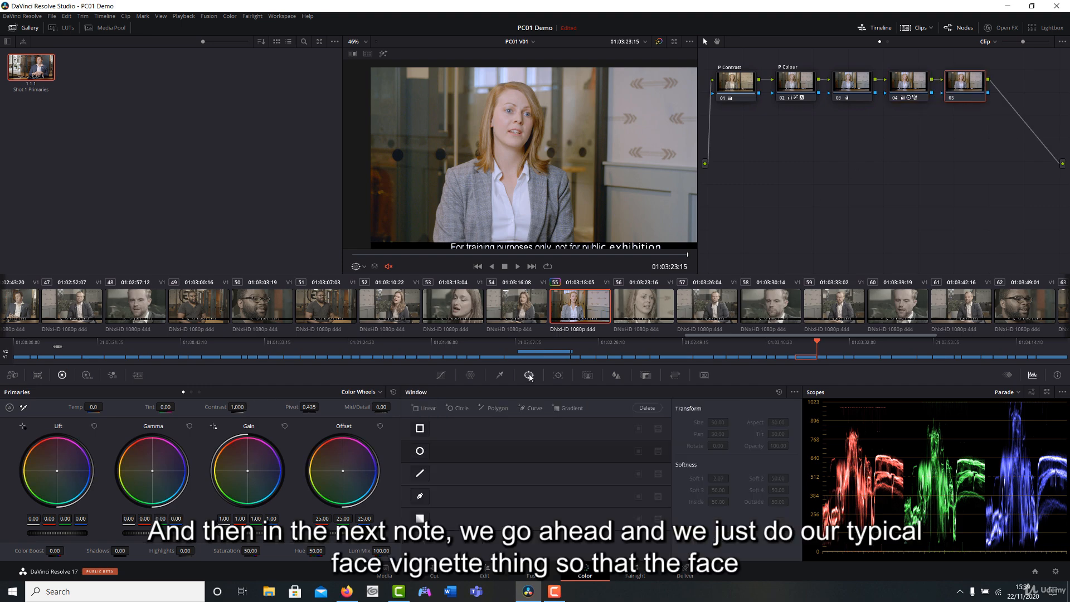
{"action": "left_click", "coordinate": [420, 451]}
{"action": "left_click_drag", "start_coordinate": [533, 157], "coordinate": [512, 122]}
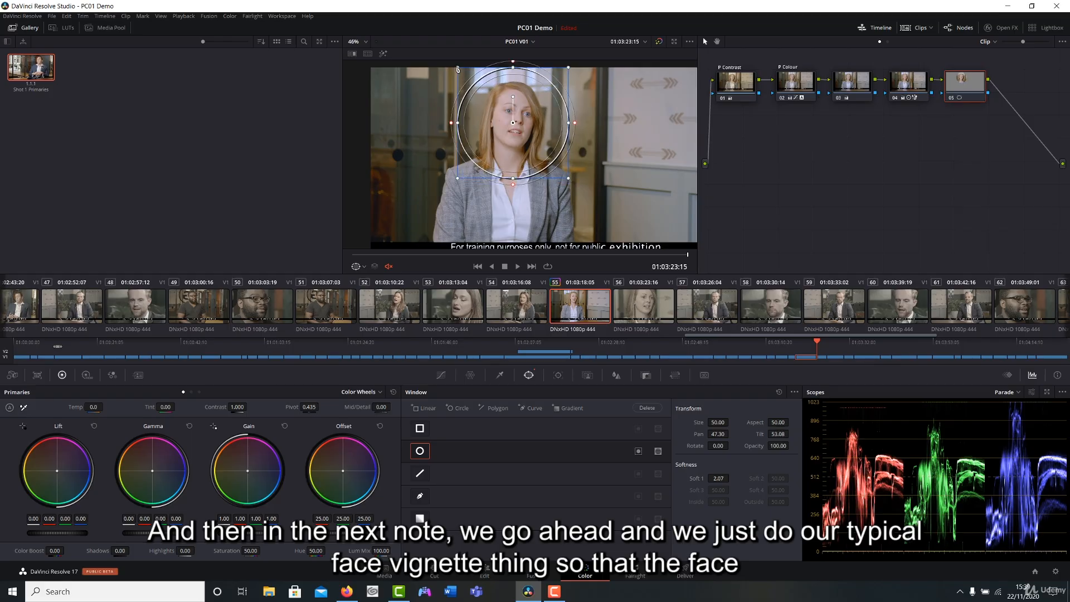
{"action": "left_click_drag", "start_coordinate": [458, 69], "coordinate": [476, 85]}
{"action": "left_click_drag", "start_coordinate": [479, 123], "coordinate": [513, 95]}
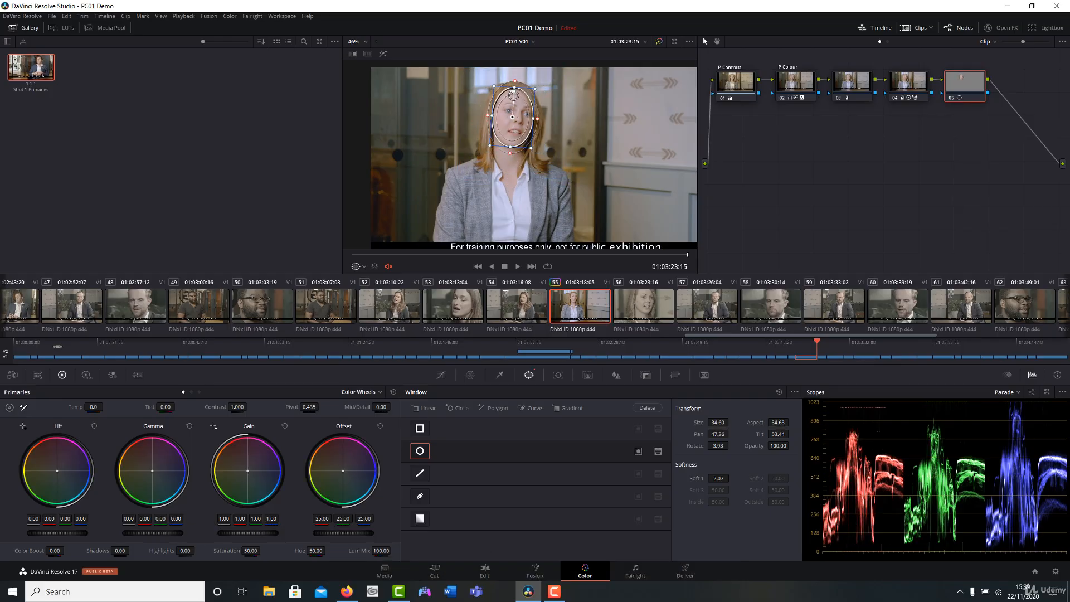
Step: Track the face window in reverse from the clip's last frame to its start and hide the on-screen window outline
{"action": "left_click", "coordinate": [558, 375]}
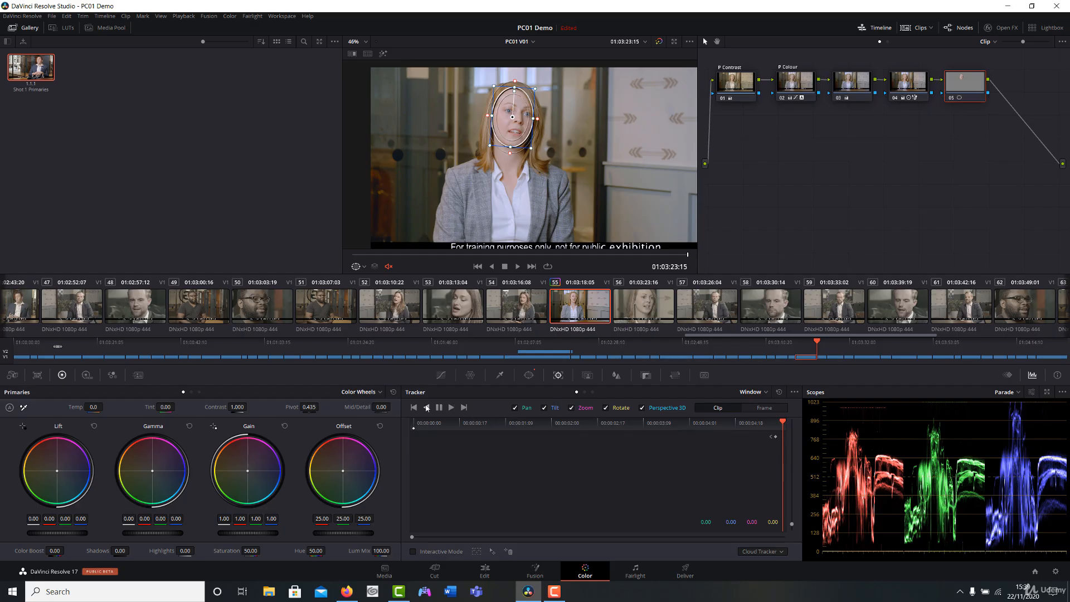
{"action": "left_click", "coordinate": [427, 407]}
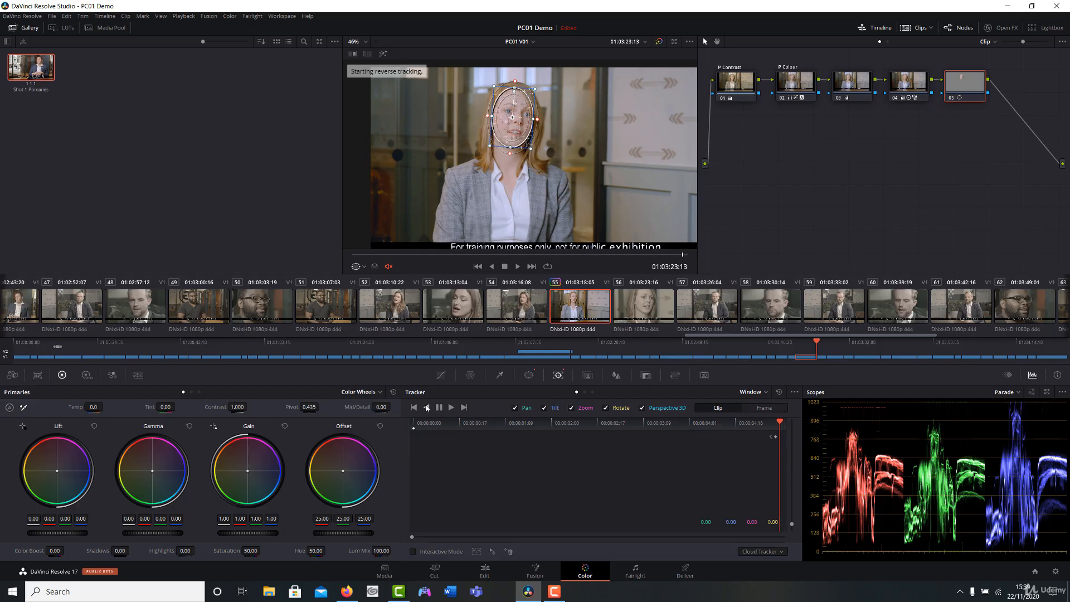
{"action": "left_click", "coordinate": [356, 267]}
Step: Brighten the face subtly in node 05 with gain 1.03, gamma -0.01 and saturation 51.20
{"action": "left_click_drag", "start_coordinate": [243, 529], "coordinate": [247, 532]}
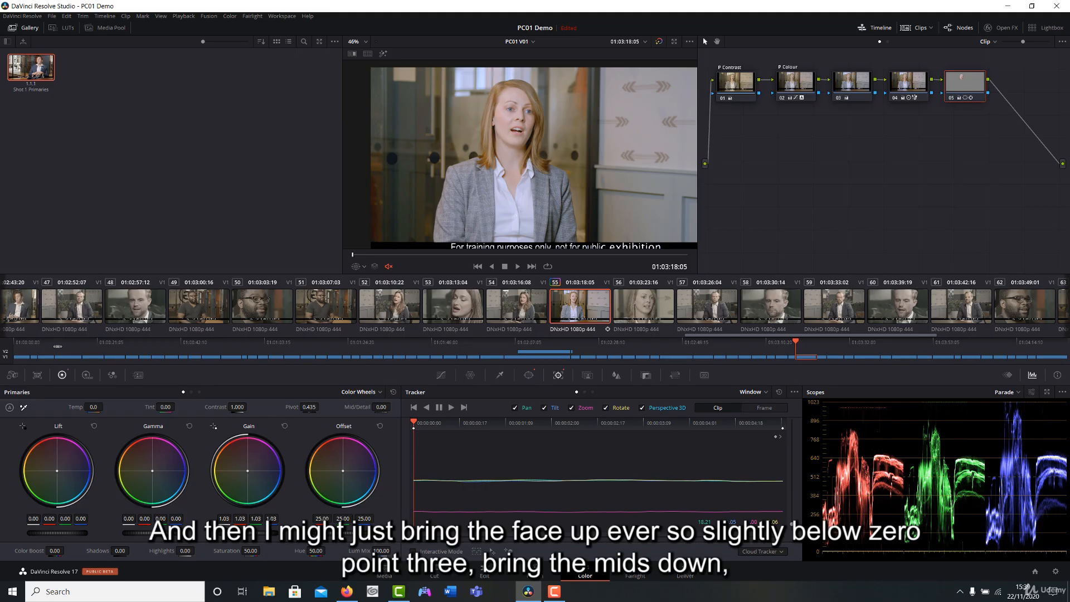
{"action": "left_click_drag", "start_coordinate": [152, 533], "coordinate": [149, 532]}
{"action": "left_click_drag", "start_coordinate": [262, 551], "coordinate": [266, 551]}
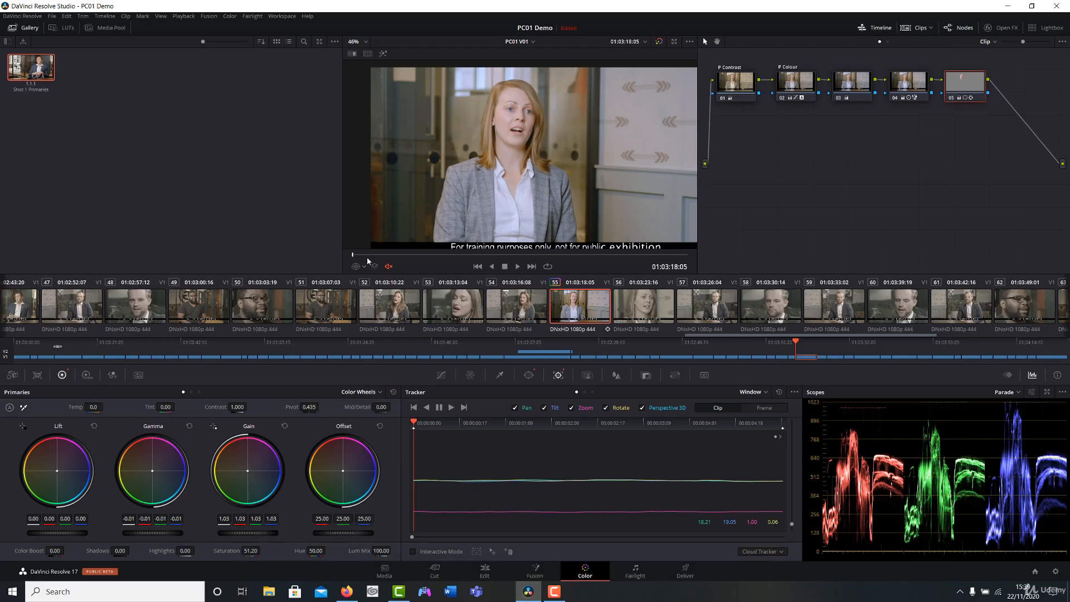
Step: Review the graded shot on the clip's last frame with the whole picture in view
{"action": "left_click_drag", "start_coordinate": [366, 257], "coordinate": [691, 273]}
{"action": "scroll", "coordinate": [619, 206], "scroll_direction": "down", "scroll_amount": 3}
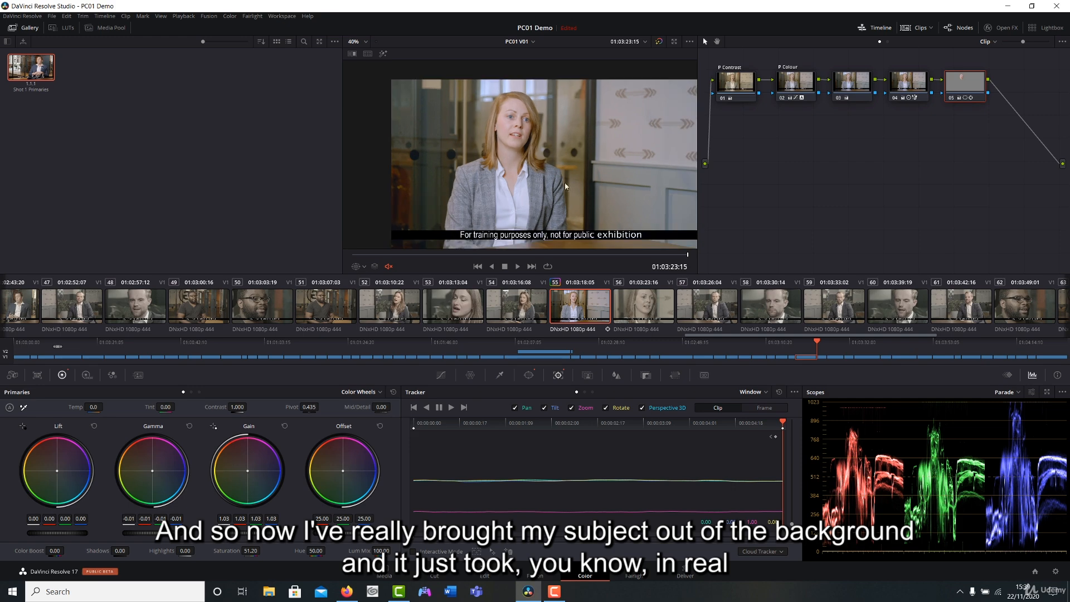
{"action": "left_click_drag", "start_coordinate": [537, 175], "coordinate": [508, 173]}
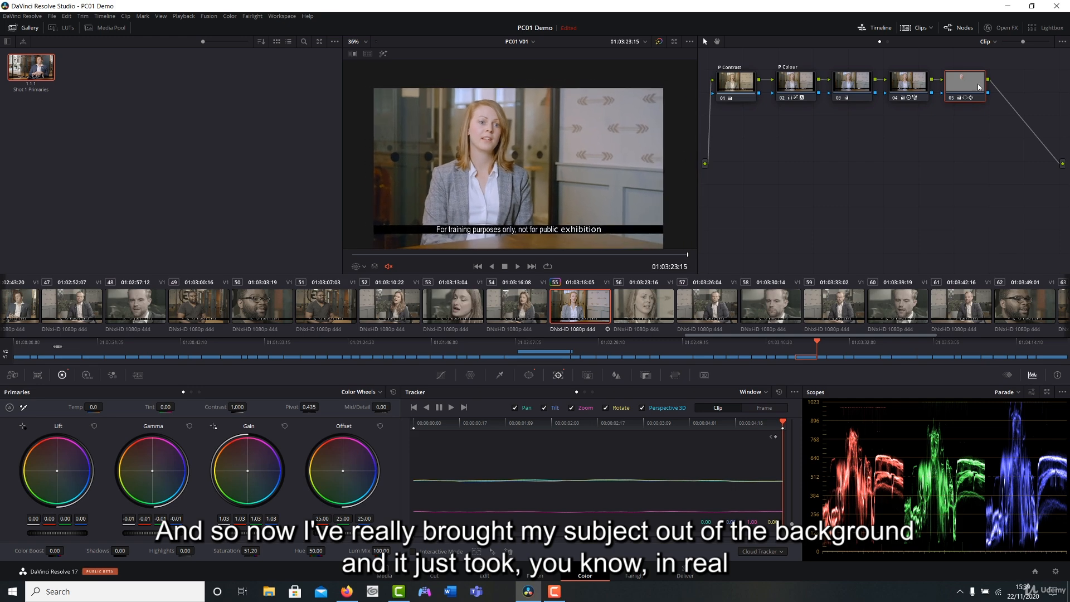
Step: Examine the body-part choices in node 04's Magic Mask Features mode, leaving the choice unchanged, and return to Person mode
{"action": "left_click", "coordinate": [908, 84]}
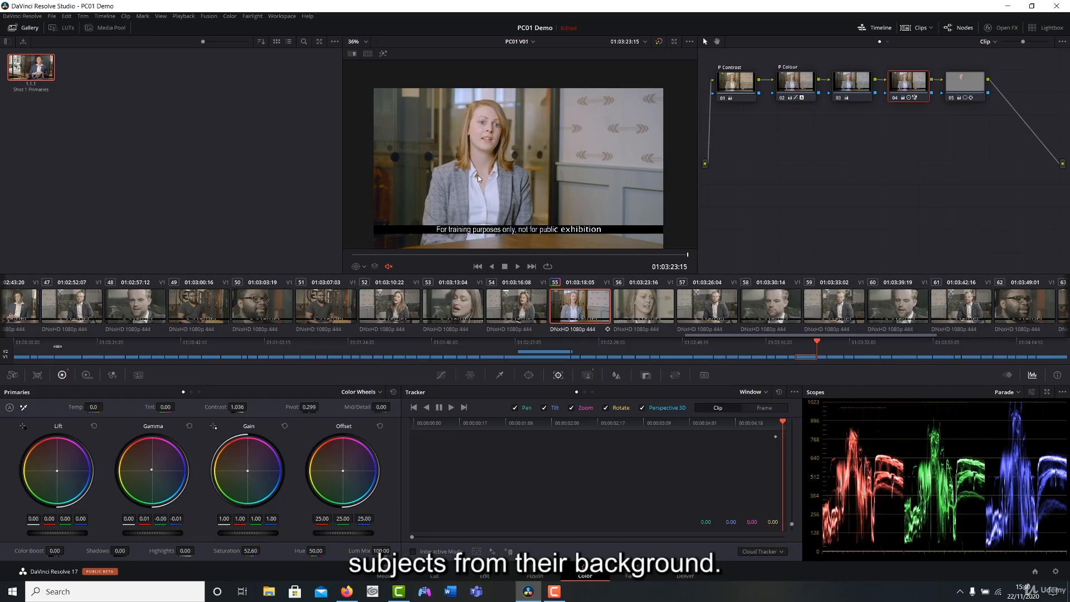
{"action": "left_click", "coordinate": [587, 375]}
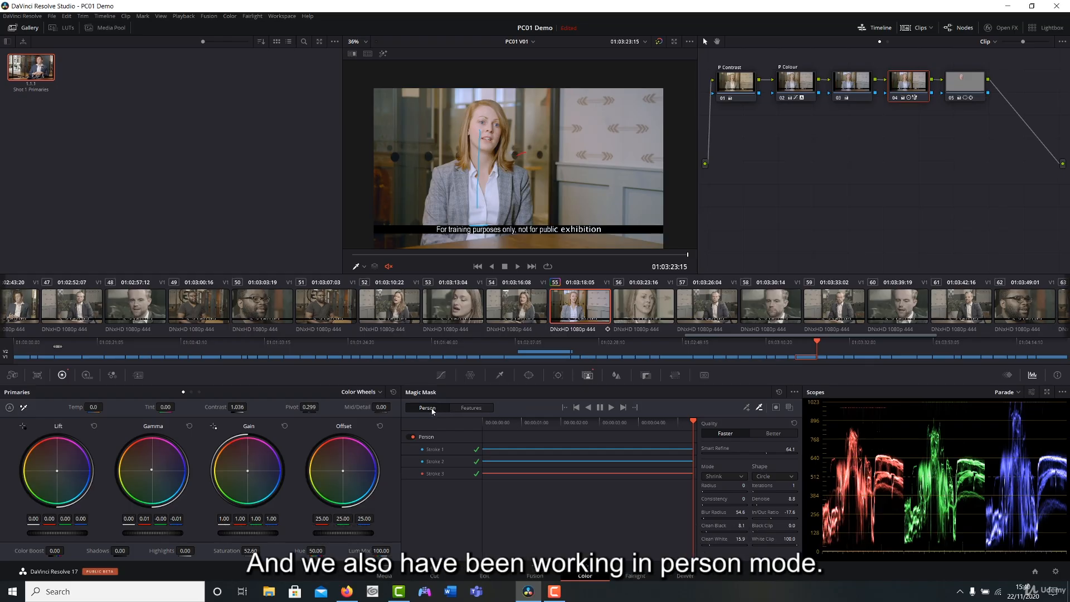
{"action": "left_click", "coordinate": [477, 410]}
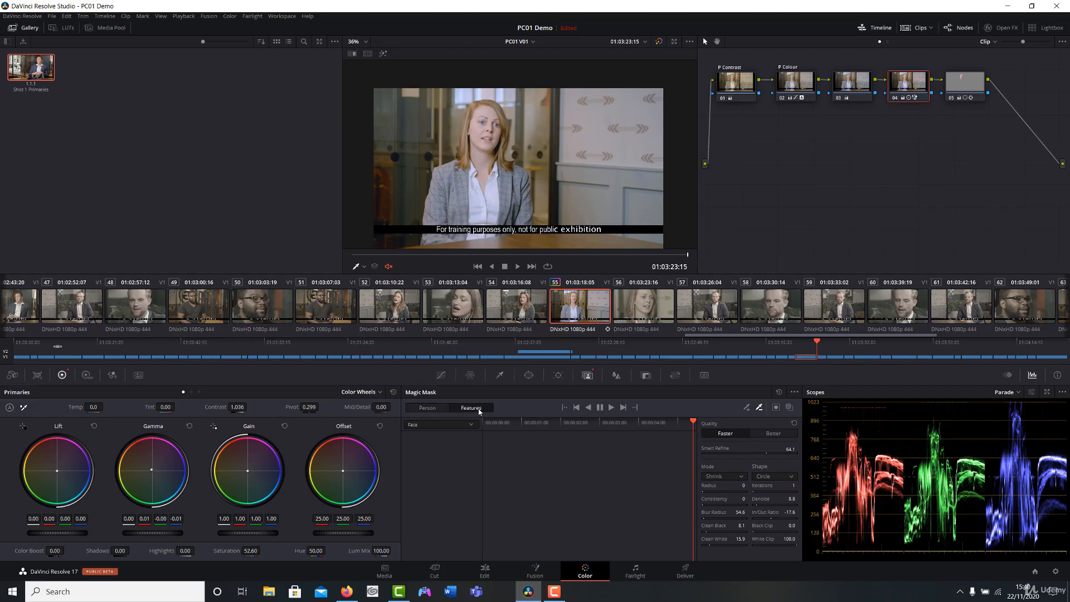
{"action": "left_click", "coordinate": [462, 426]}
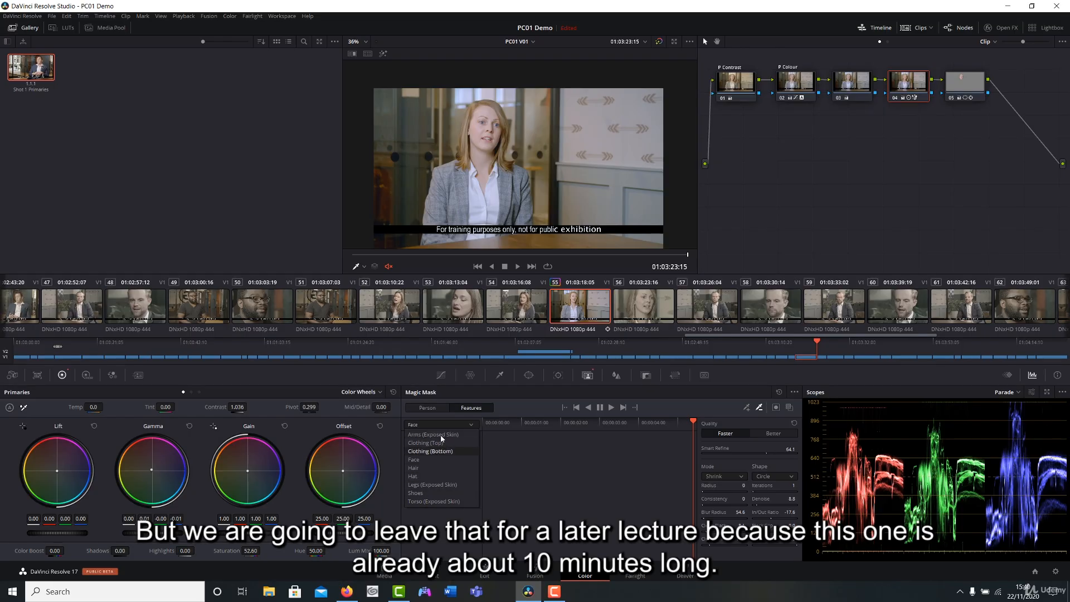
{"action": "left_click", "coordinate": [434, 409]}
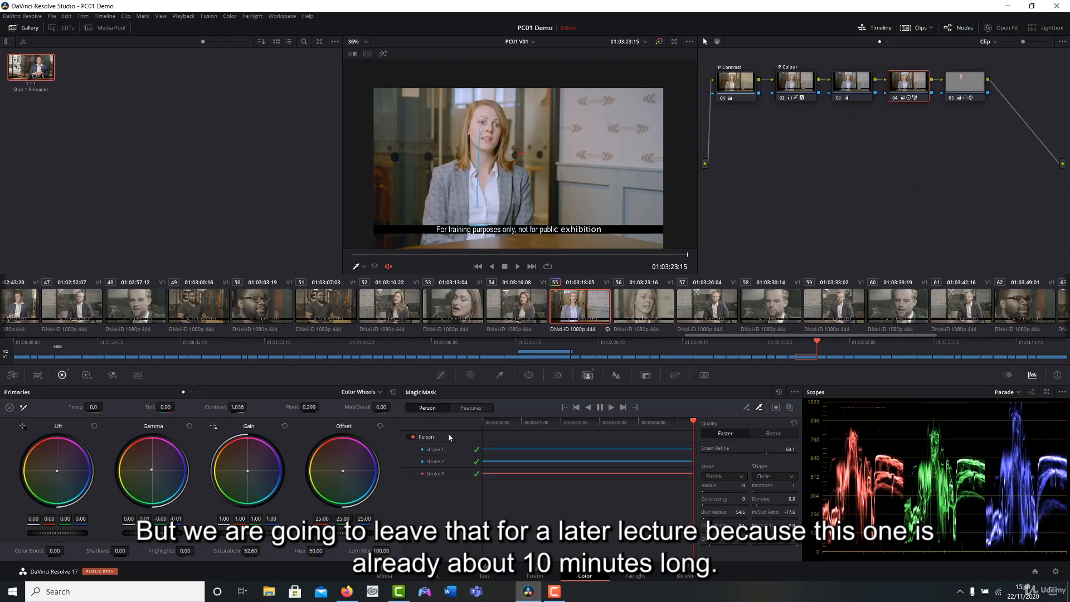